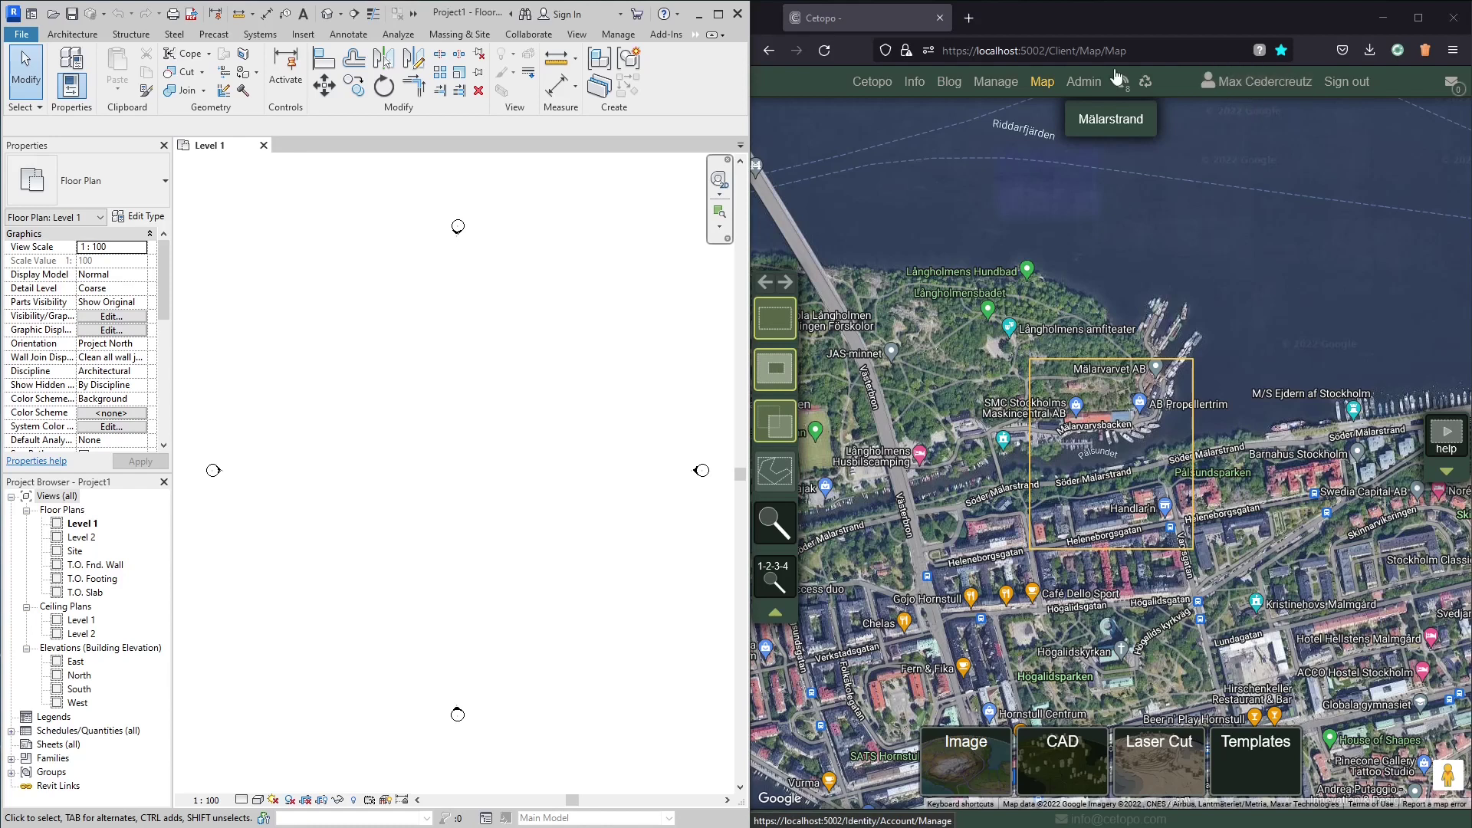
# - Open the account's Plugins page and view the CetopoLoader versions available for Revit
pyautogui.click(996, 82)
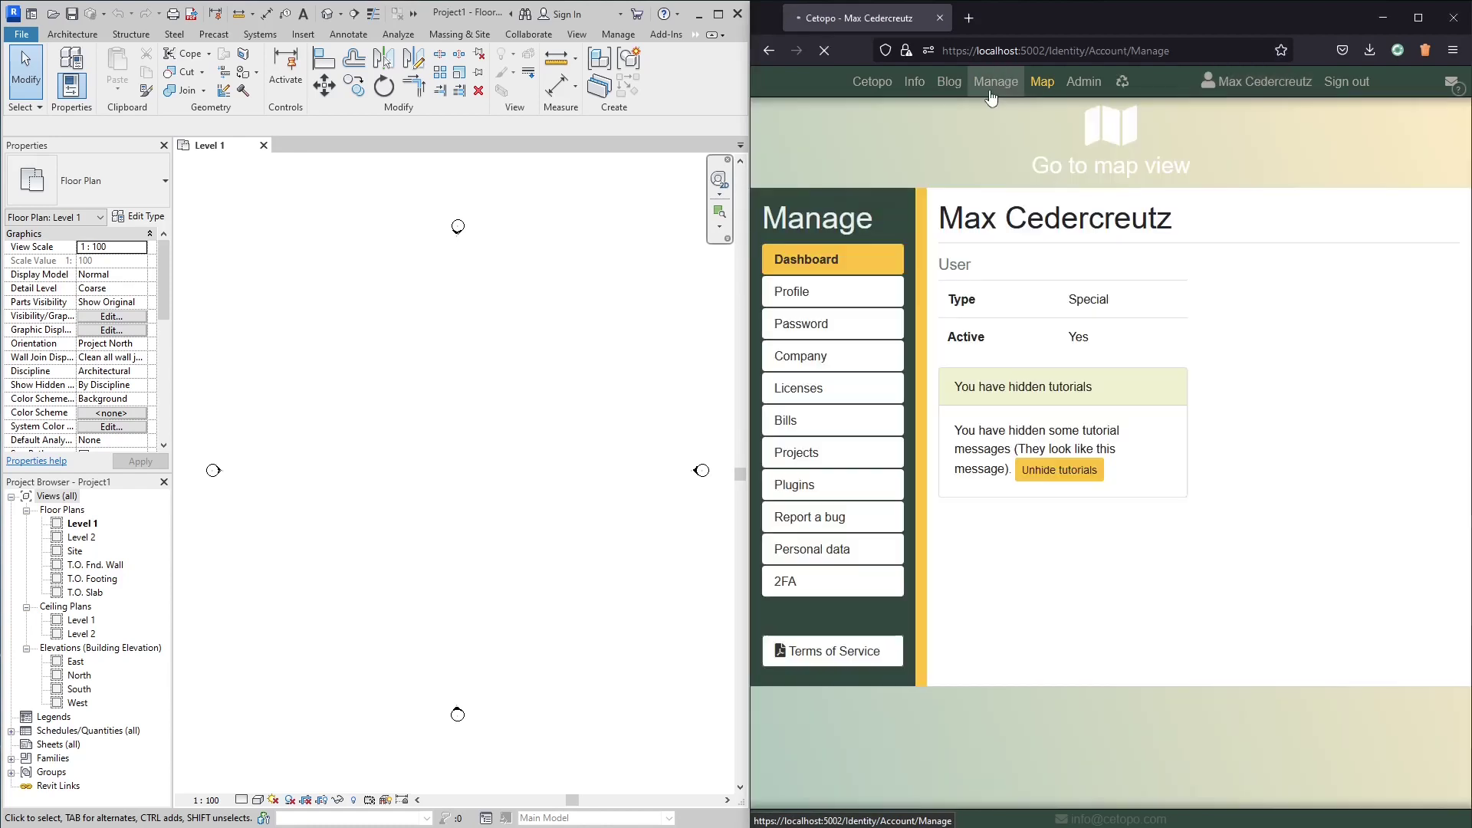
pyautogui.click(795, 487)
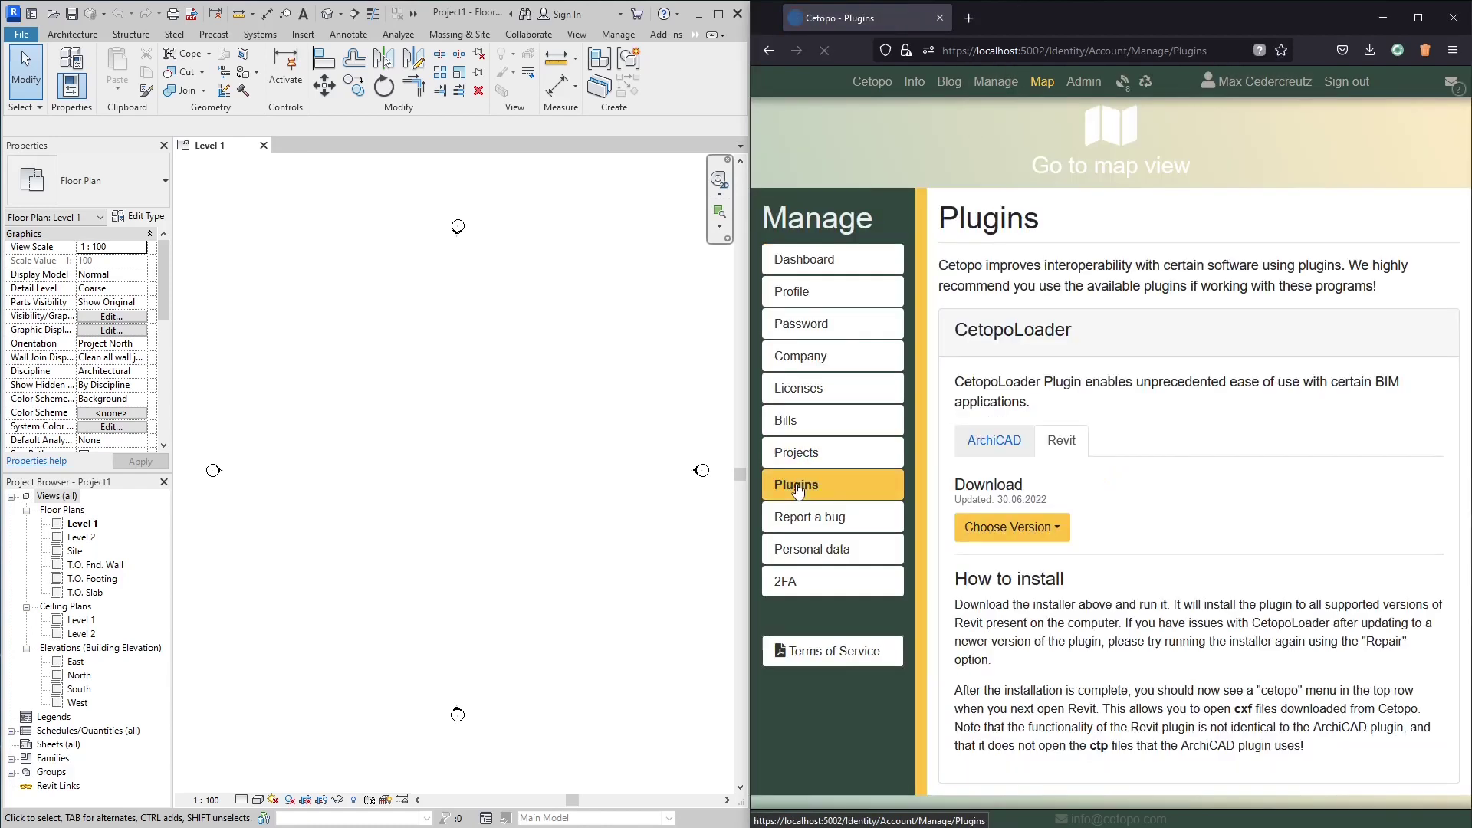
pyautogui.click(1048, 535)
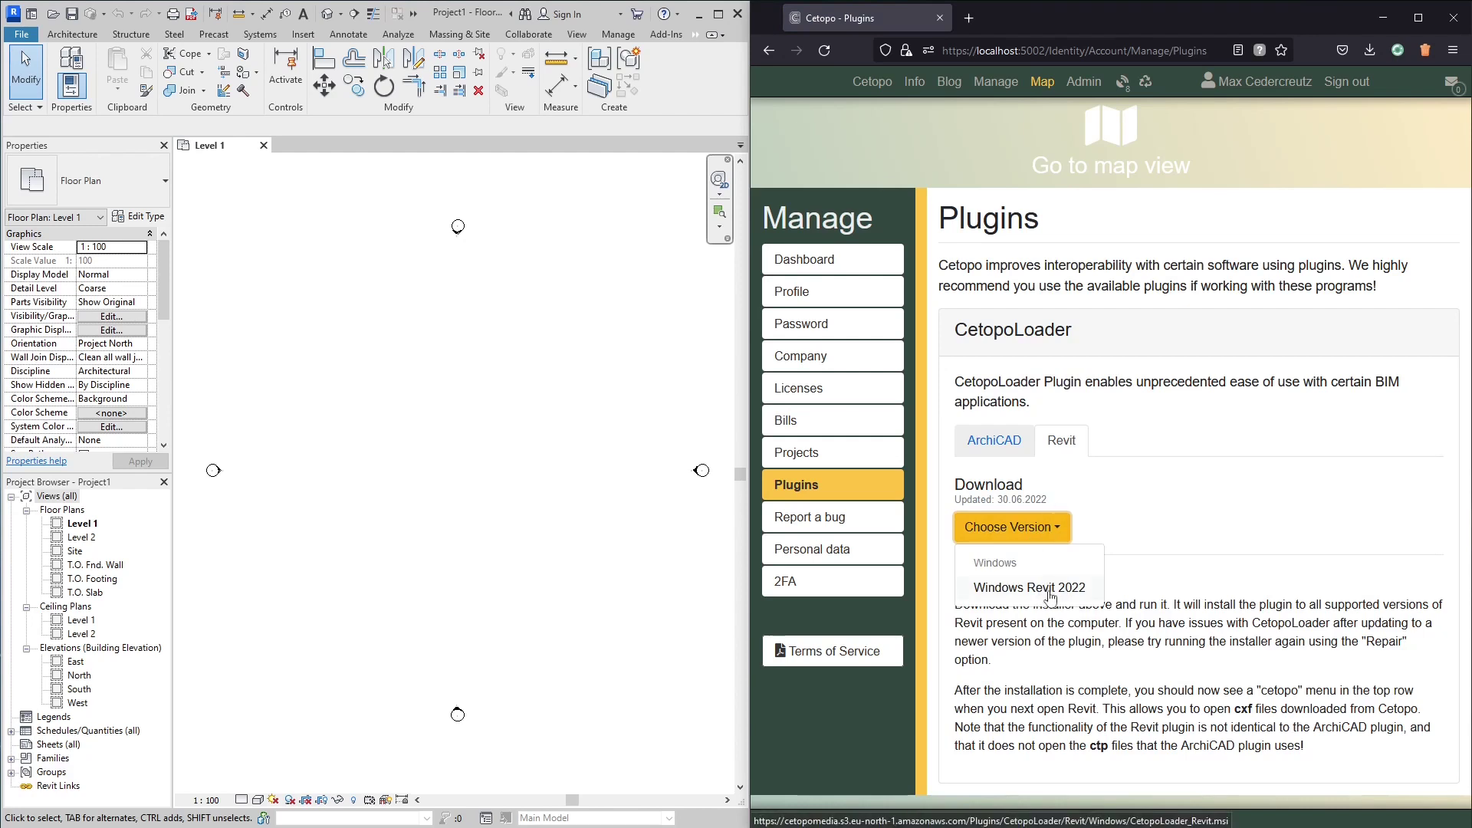
pyautogui.click(1121, 497)
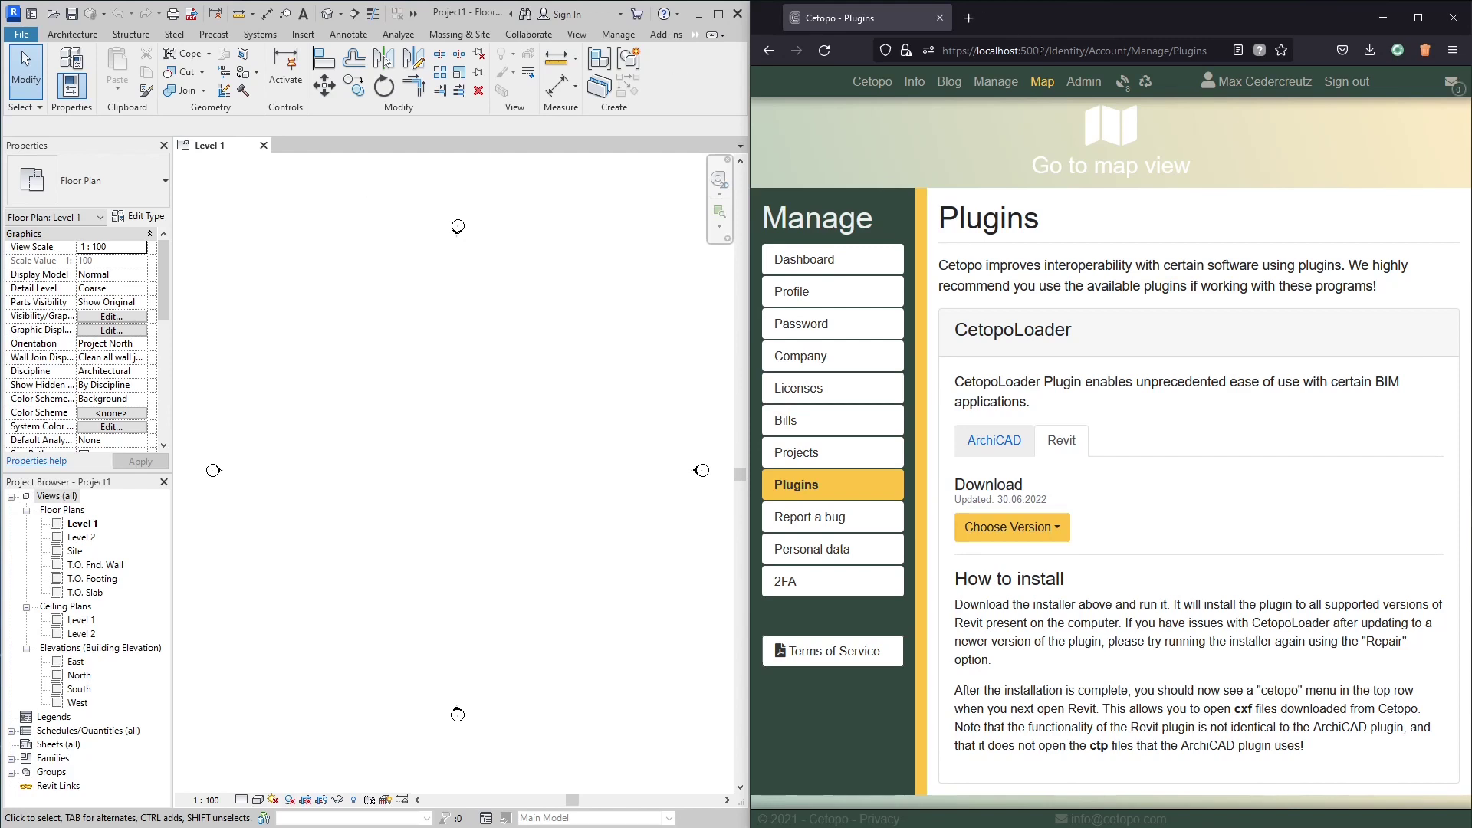
# - Return to the Cetopo map view and bring up the Cetopo add-in tools in Revit
pyautogui.click(1042, 81)
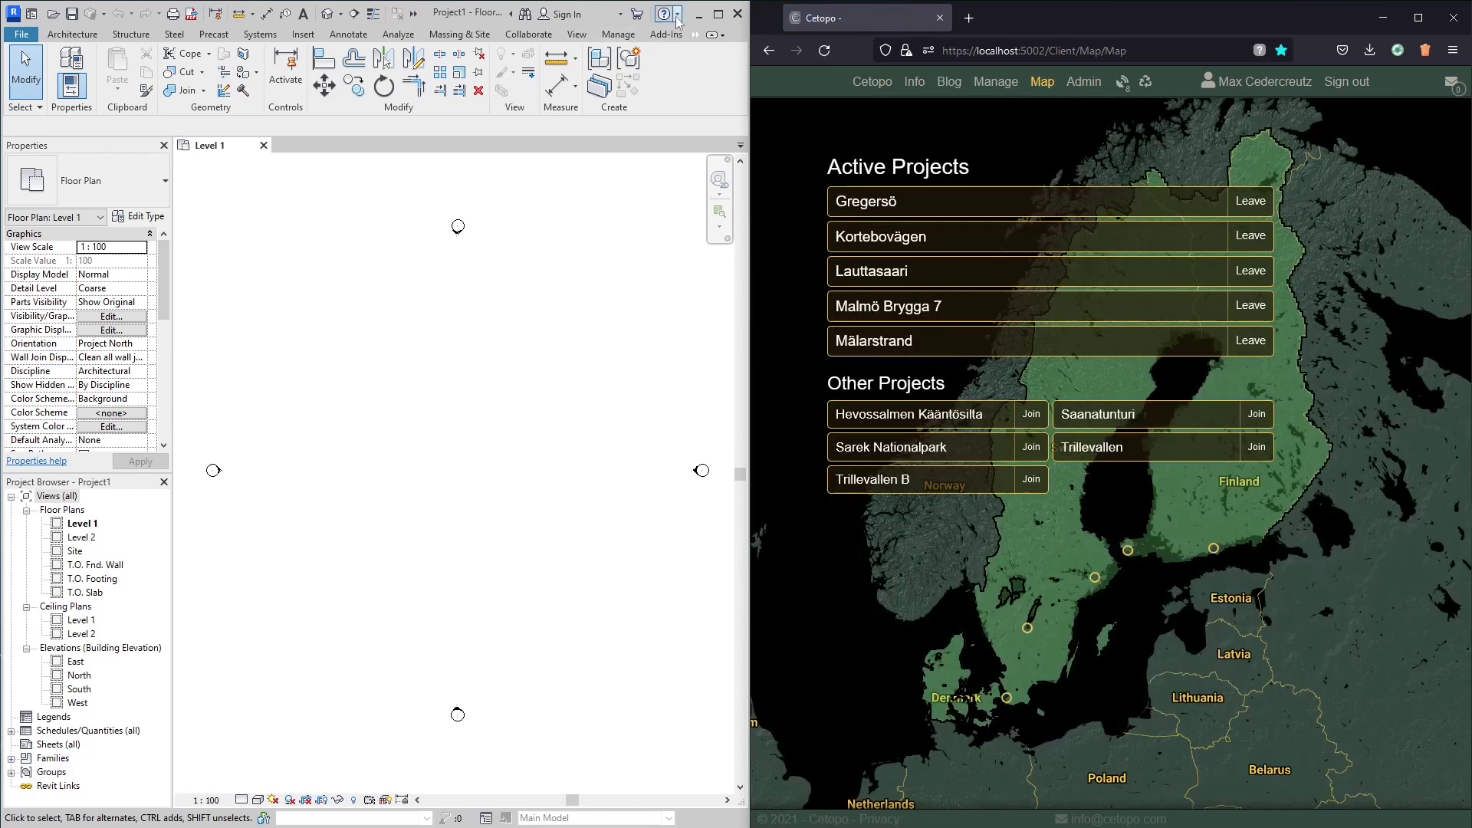
pyautogui.click(695, 34)
pyautogui.click(707, 70)
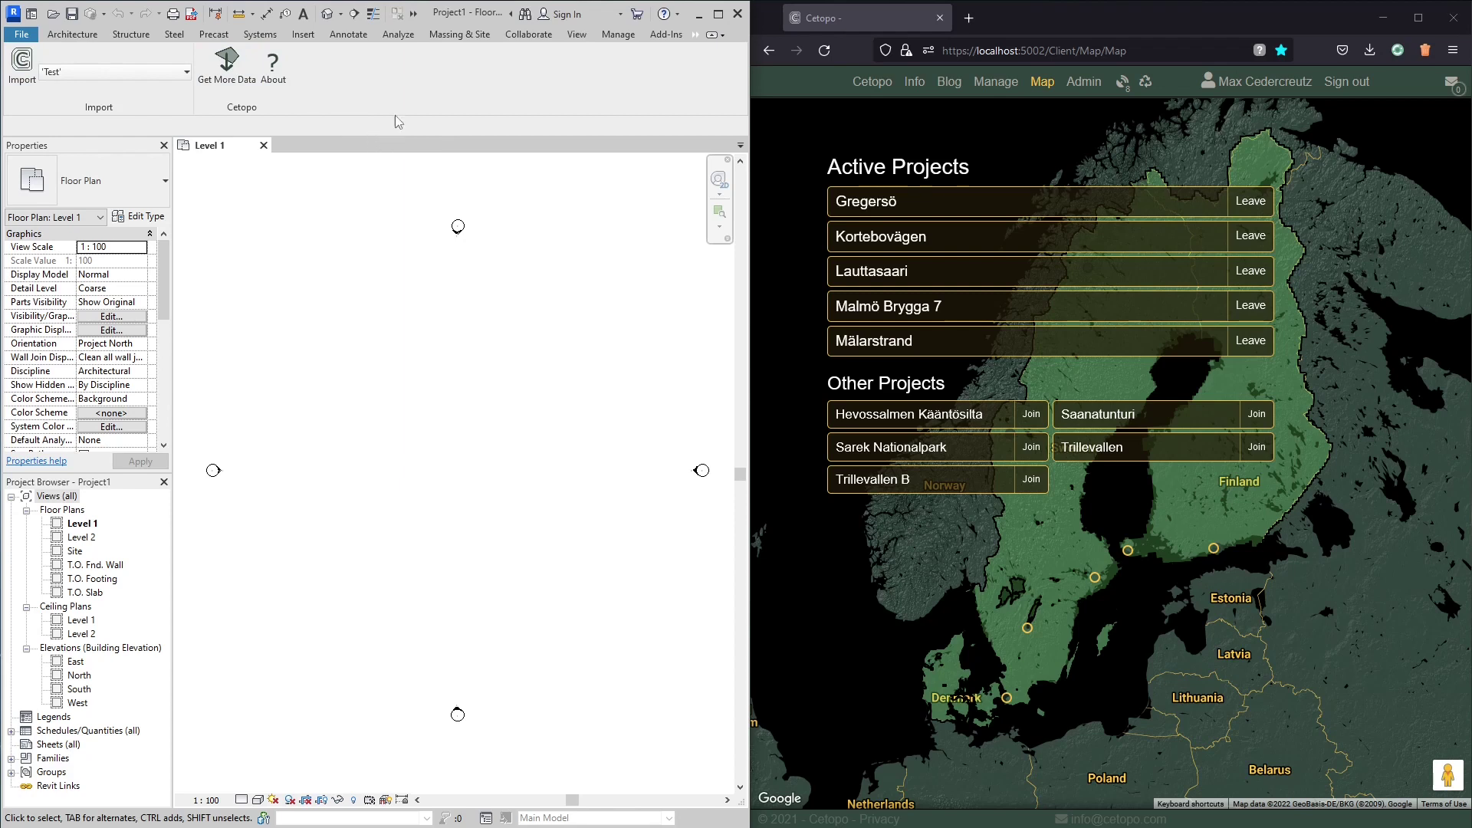
# - Open the Mälarstrand project on the Cetopo map and pull the area's two eastern corners inward to about 5.73 ha
pyautogui.click(883, 339)
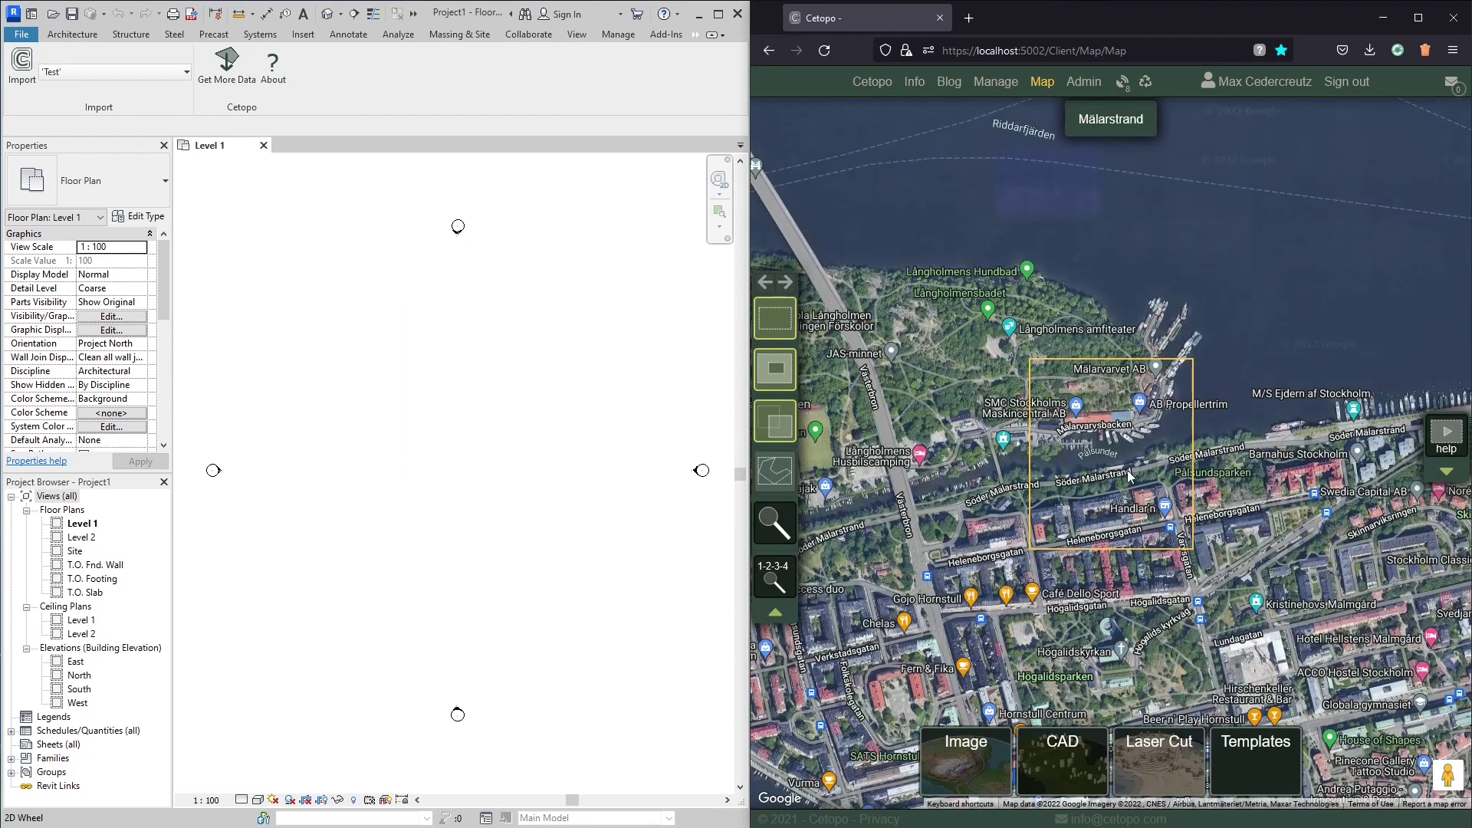
pyautogui.scroll(3, 1129, 475)
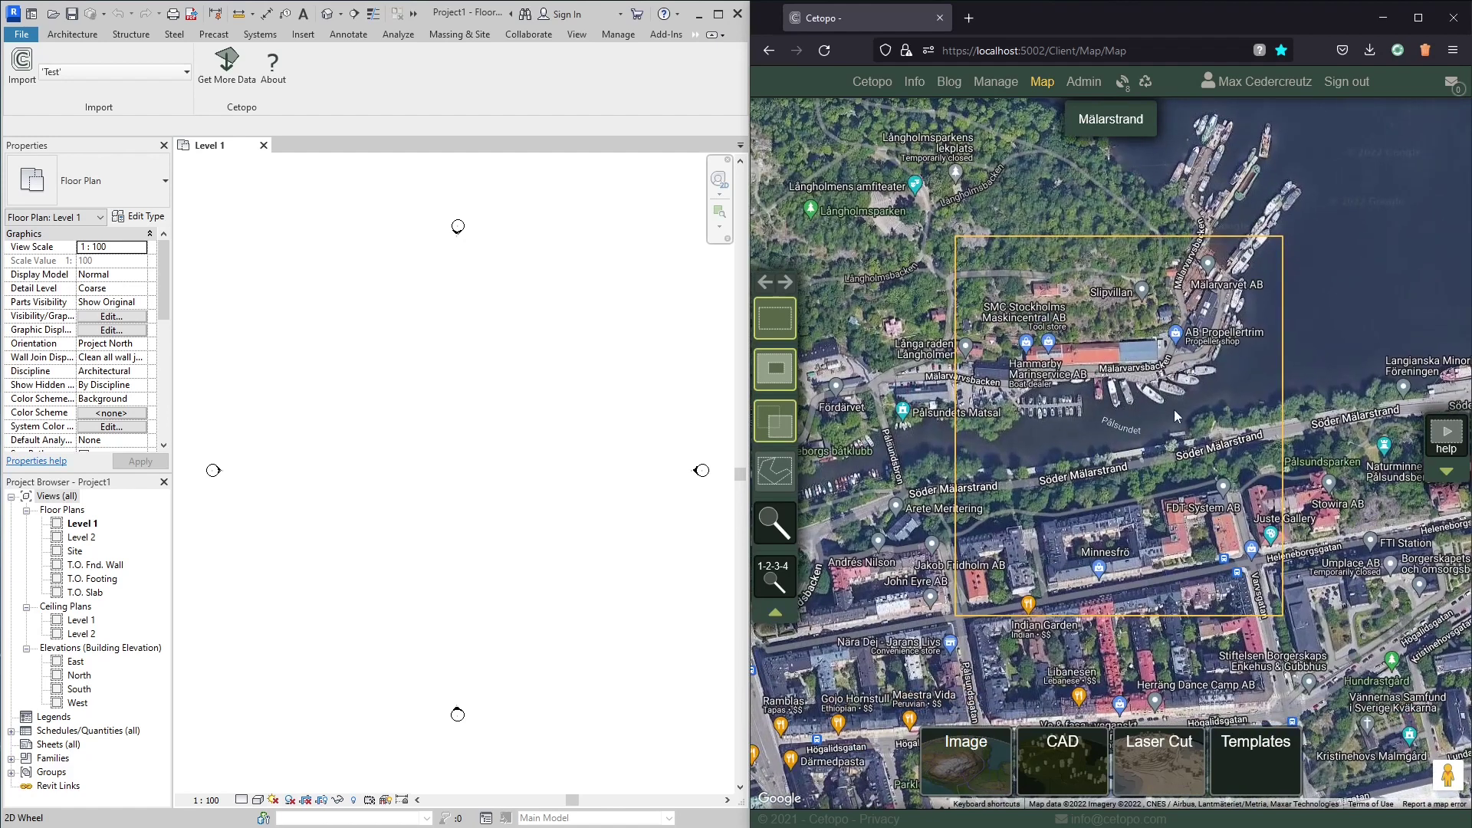
pyautogui.click(1171, 408)
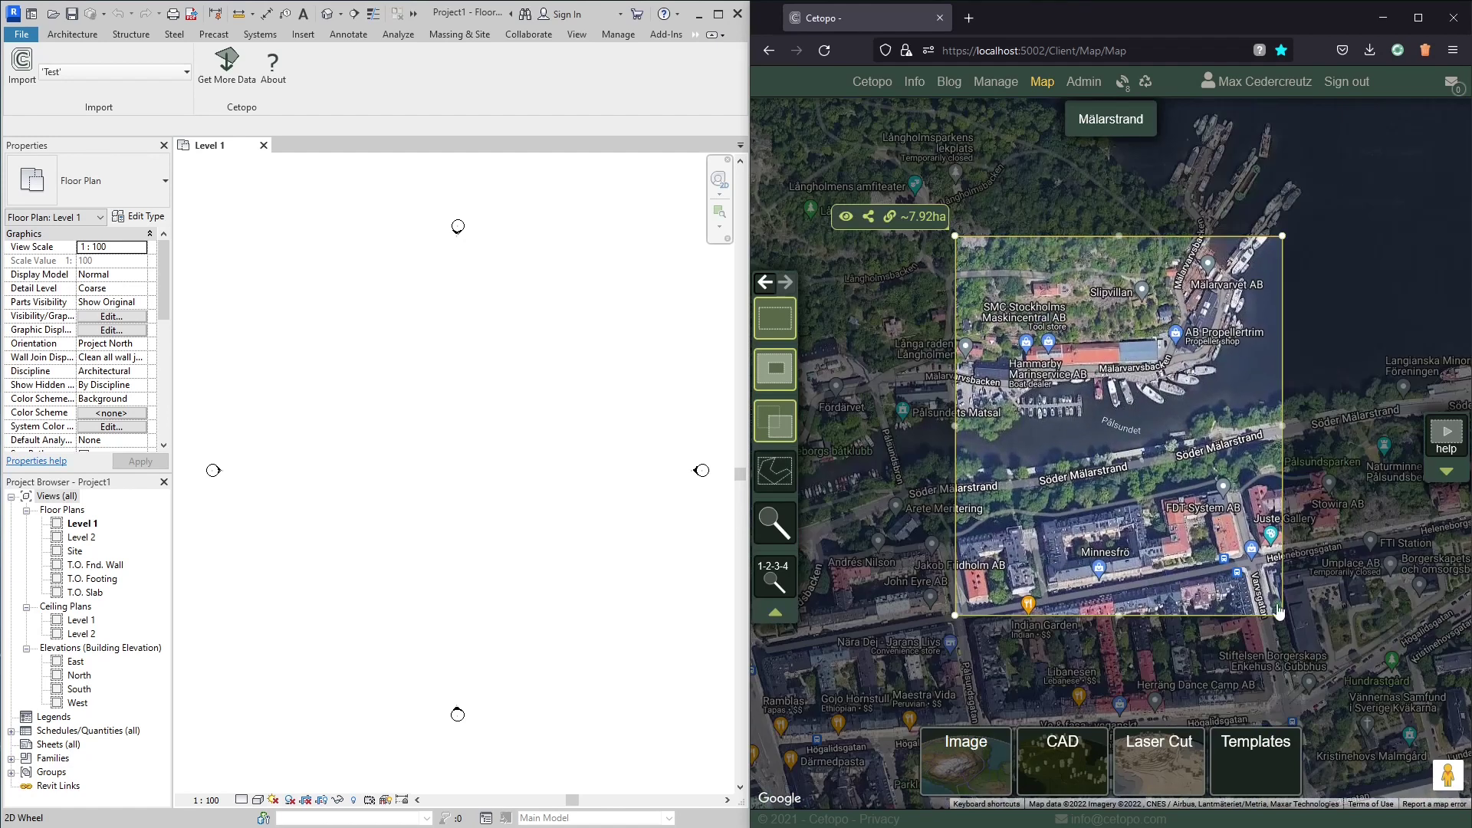
pyautogui.moveTo(1279, 611); pyautogui.dragTo(1251, 563)
pyautogui.moveTo(1283, 237); pyautogui.dragTo(1197, 276)
# - Open the settings of the Revit CAD template and review its Terrain and Forest options
pyautogui.click(1082, 739)
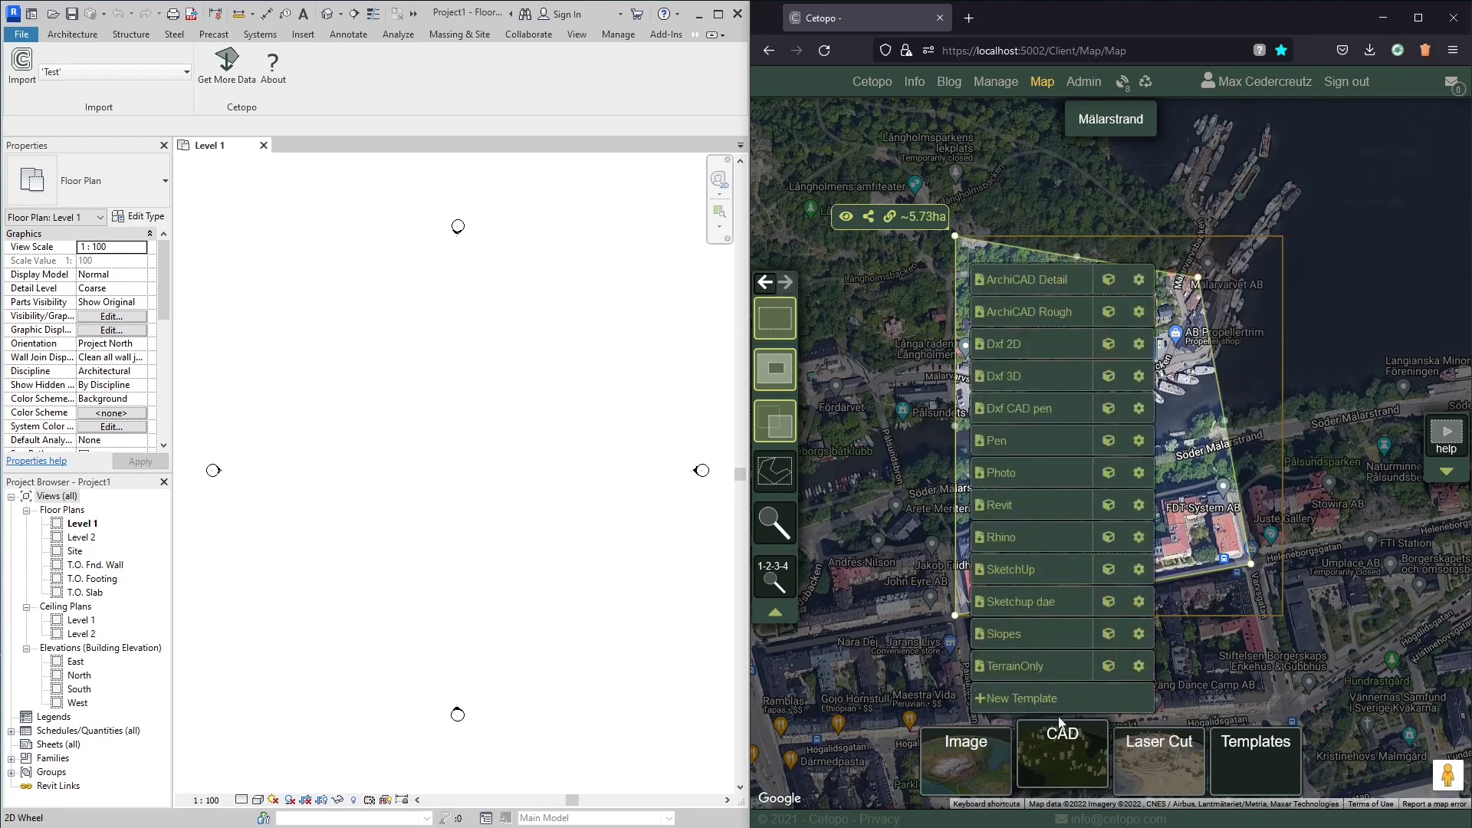
pyautogui.click(1137, 505)
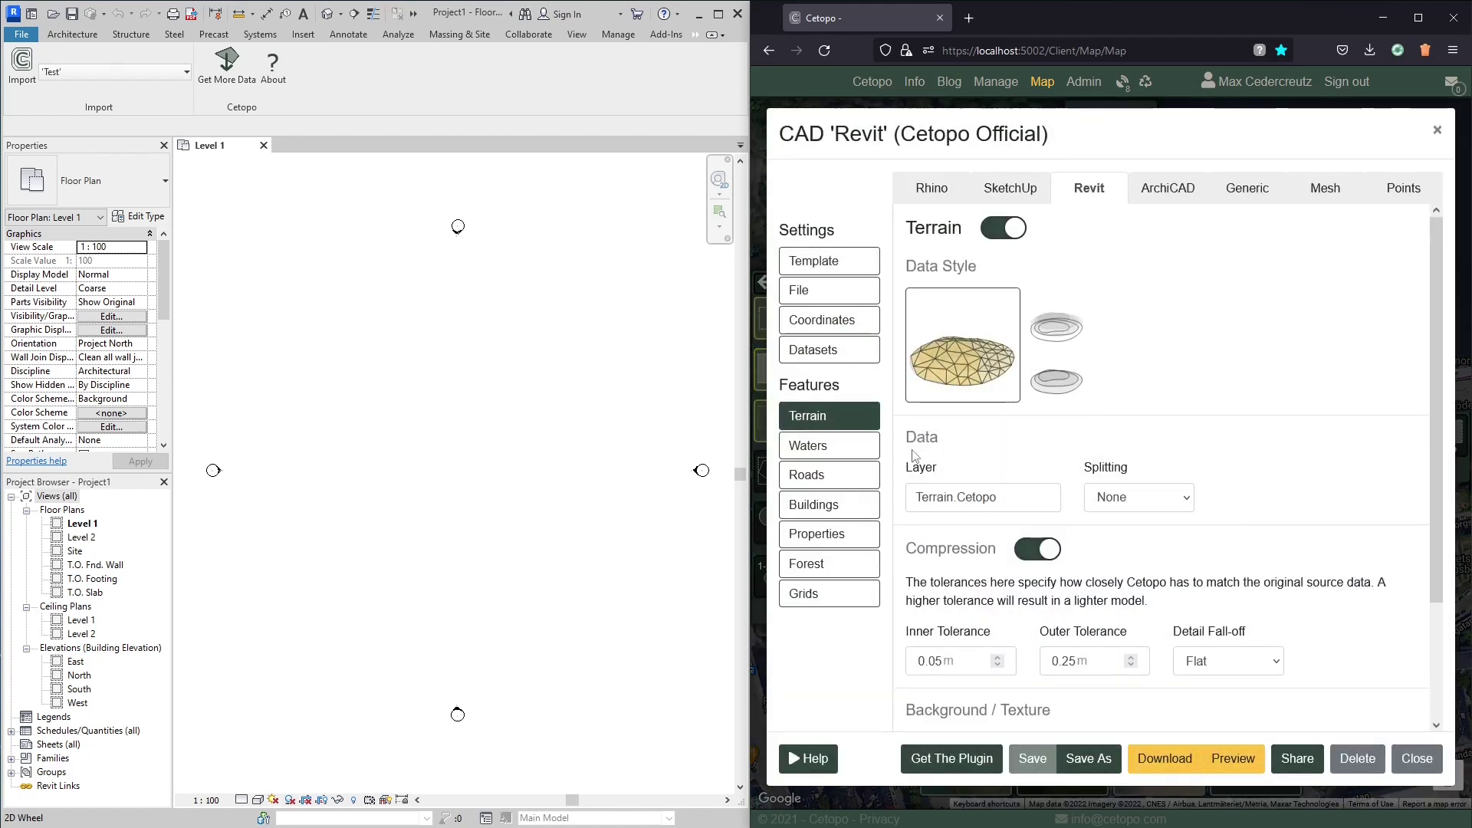
pyautogui.scroll(-2, 1154, 388)
pyautogui.moveTo(939, 597)
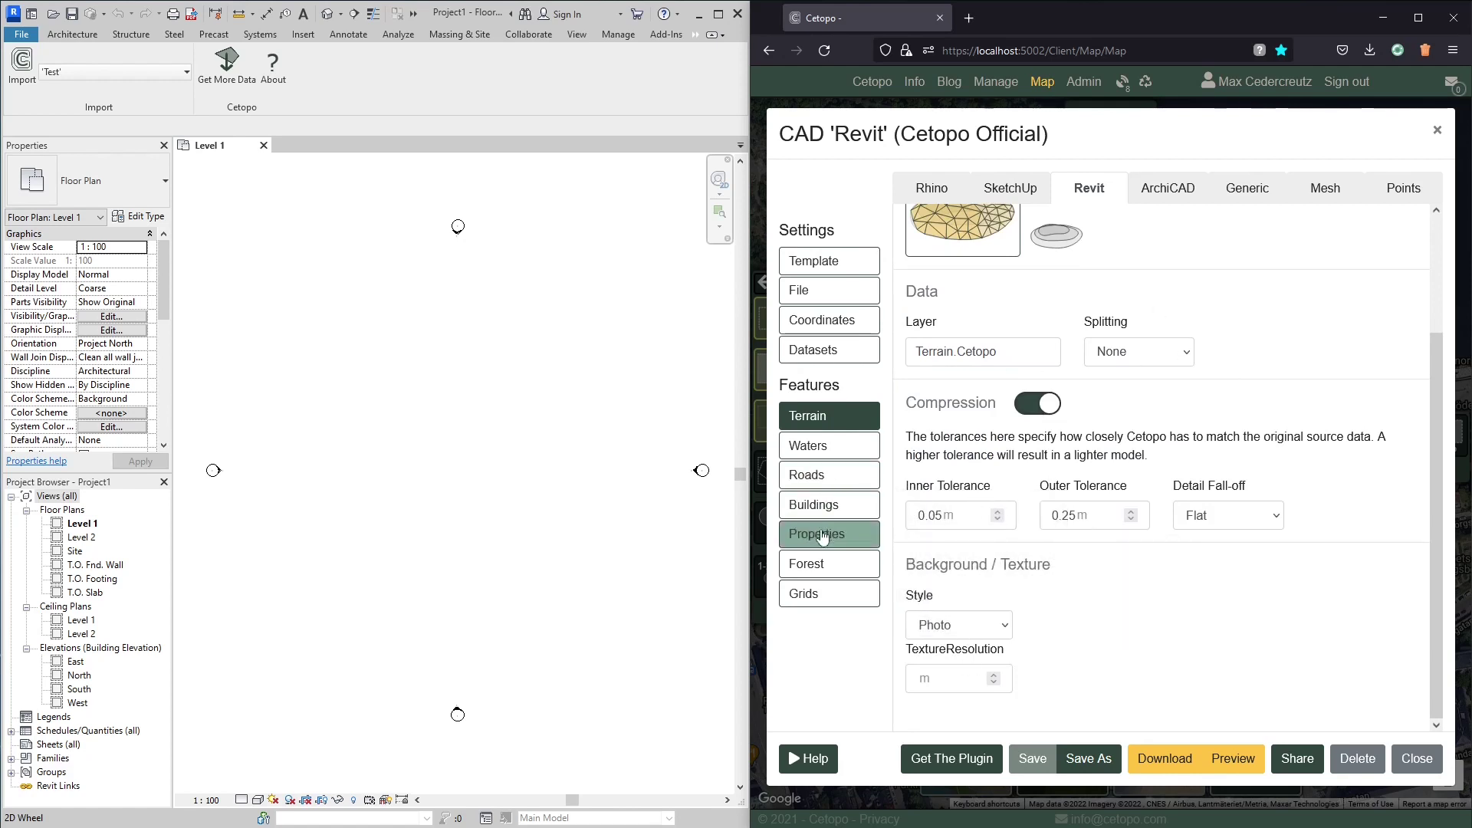
pyautogui.click(830, 564)
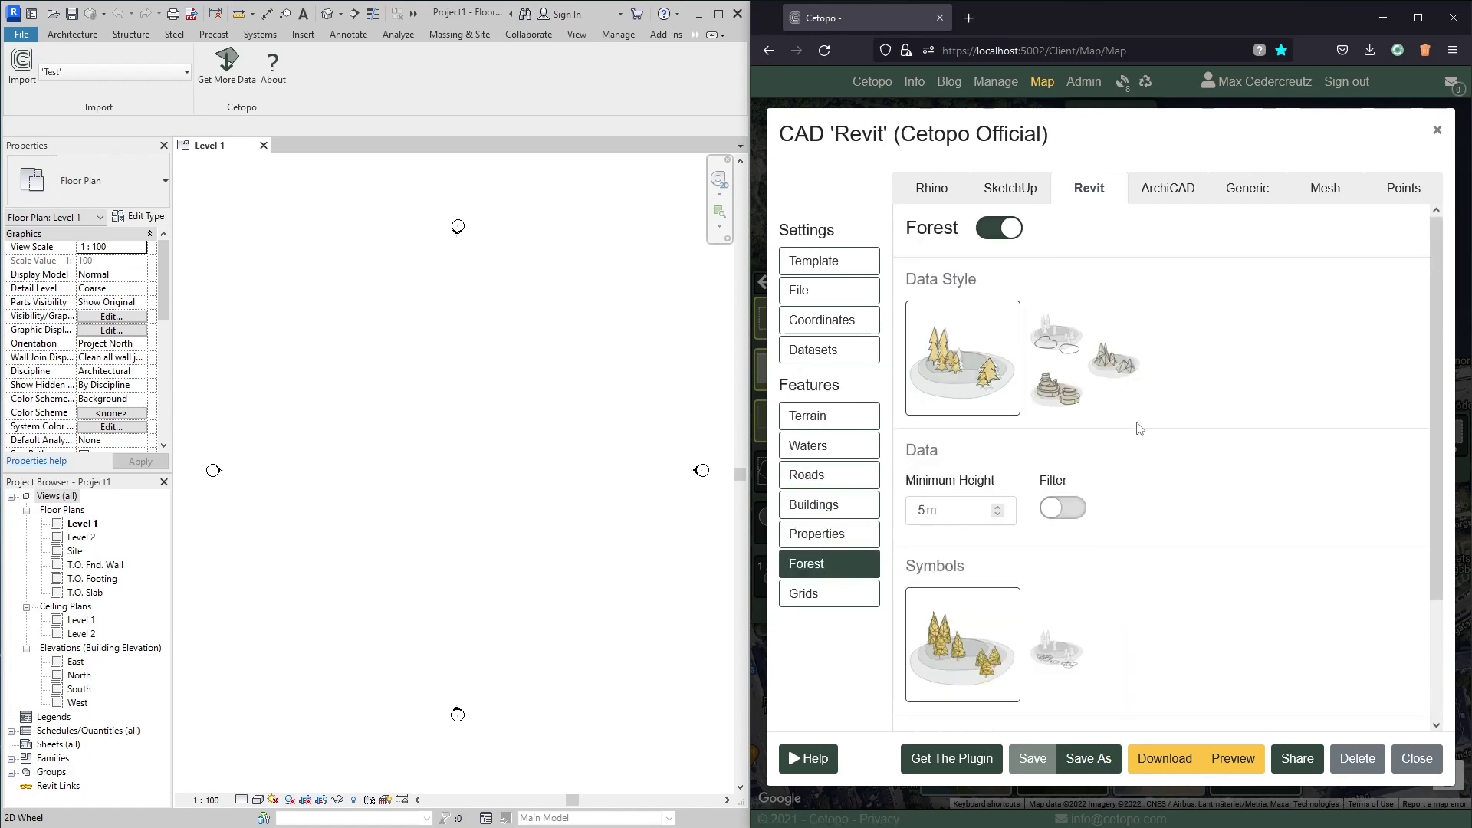
# - Turn off the WGS84, ETRS-TM35FIN and ETRS-GKN coordinate grids, enable SWEREF 99 TM, and save the template
pyautogui.click(855, 594)
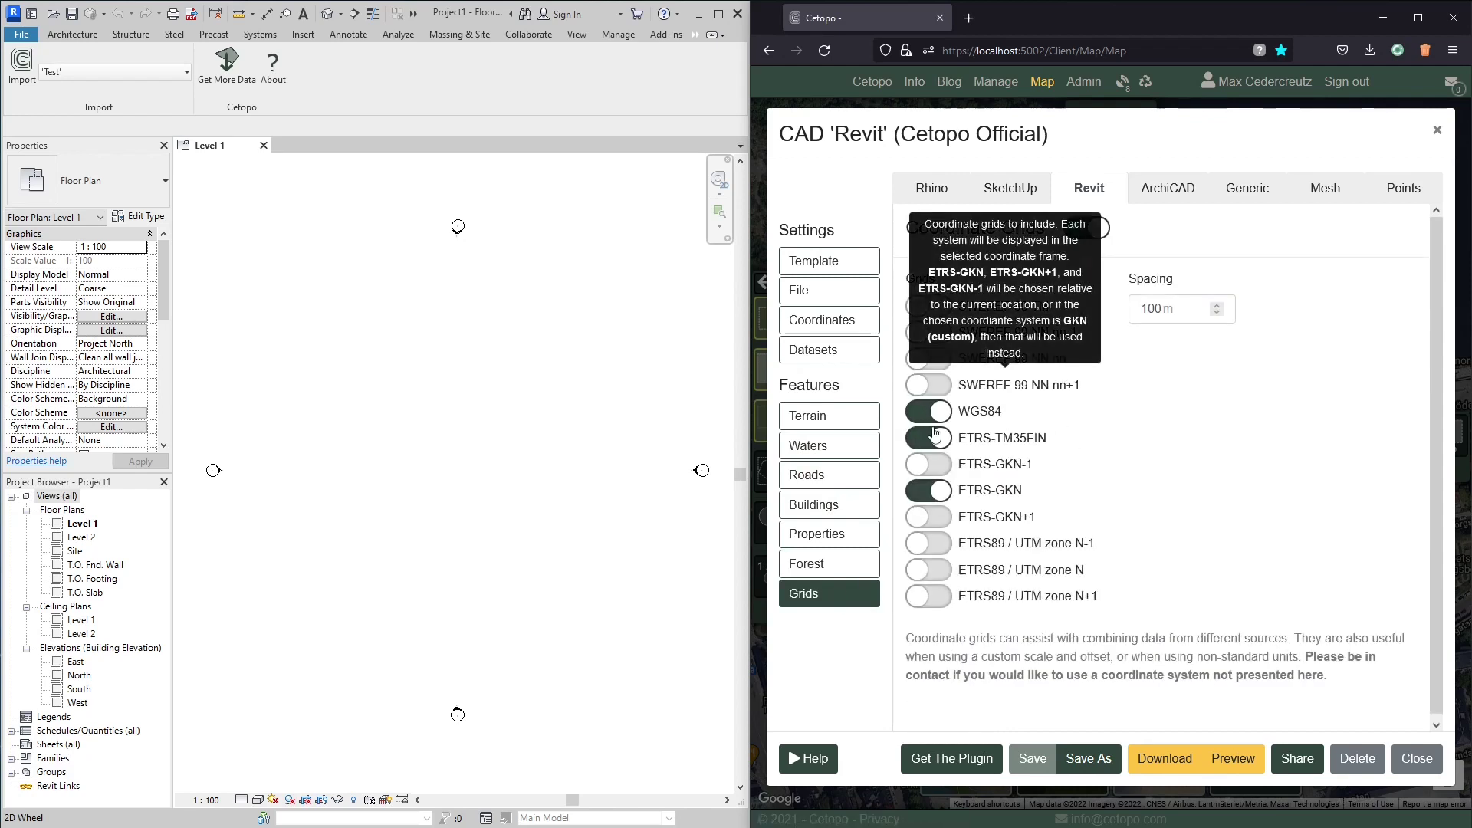
pyautogui.click(936, 438)
pyautogui.click(930, 412)
pyautogui.click(929, 491)
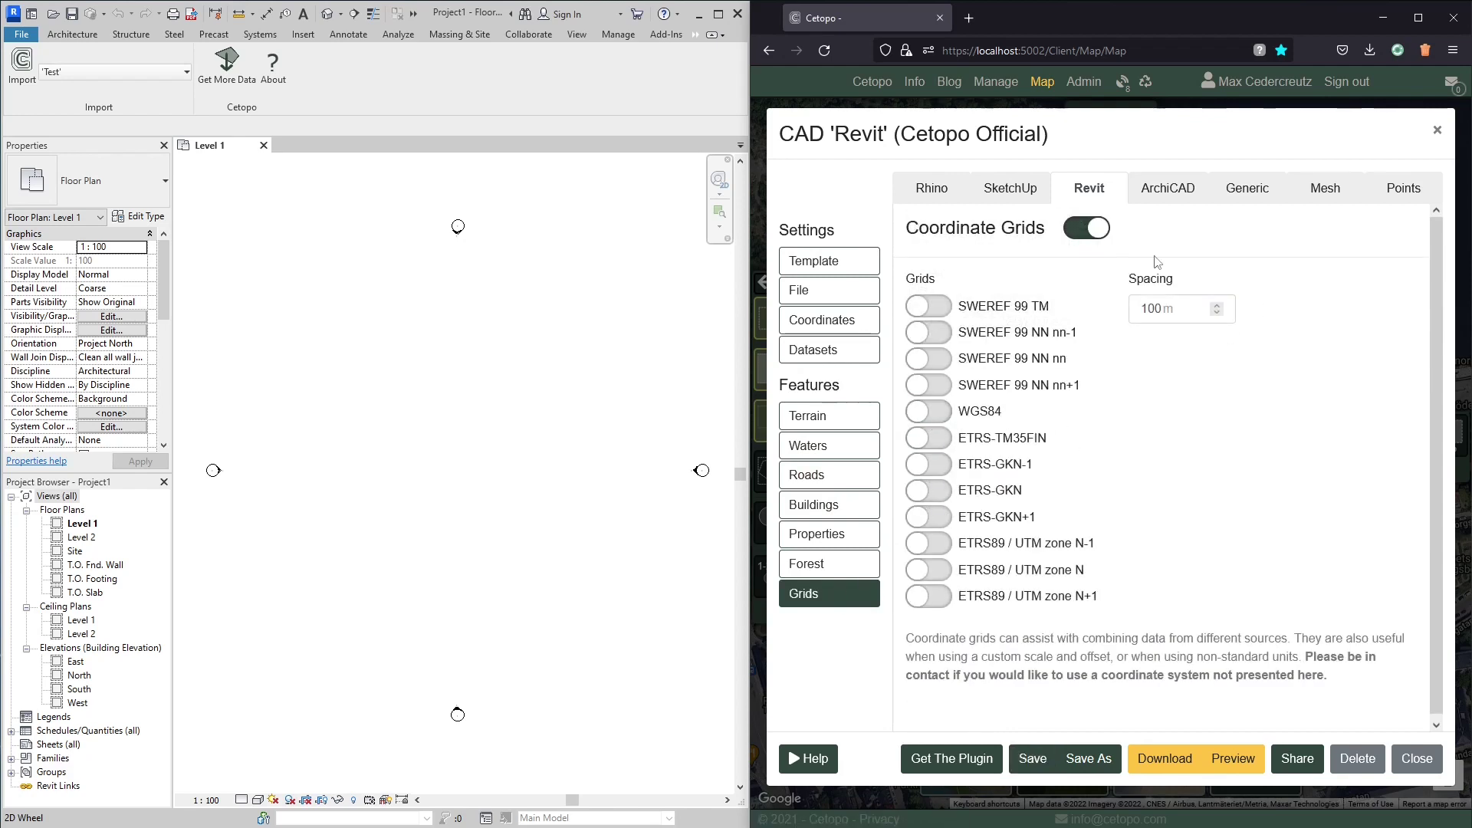
pyautogui.click(920, 306)
pyautogui.click(1032, 759)
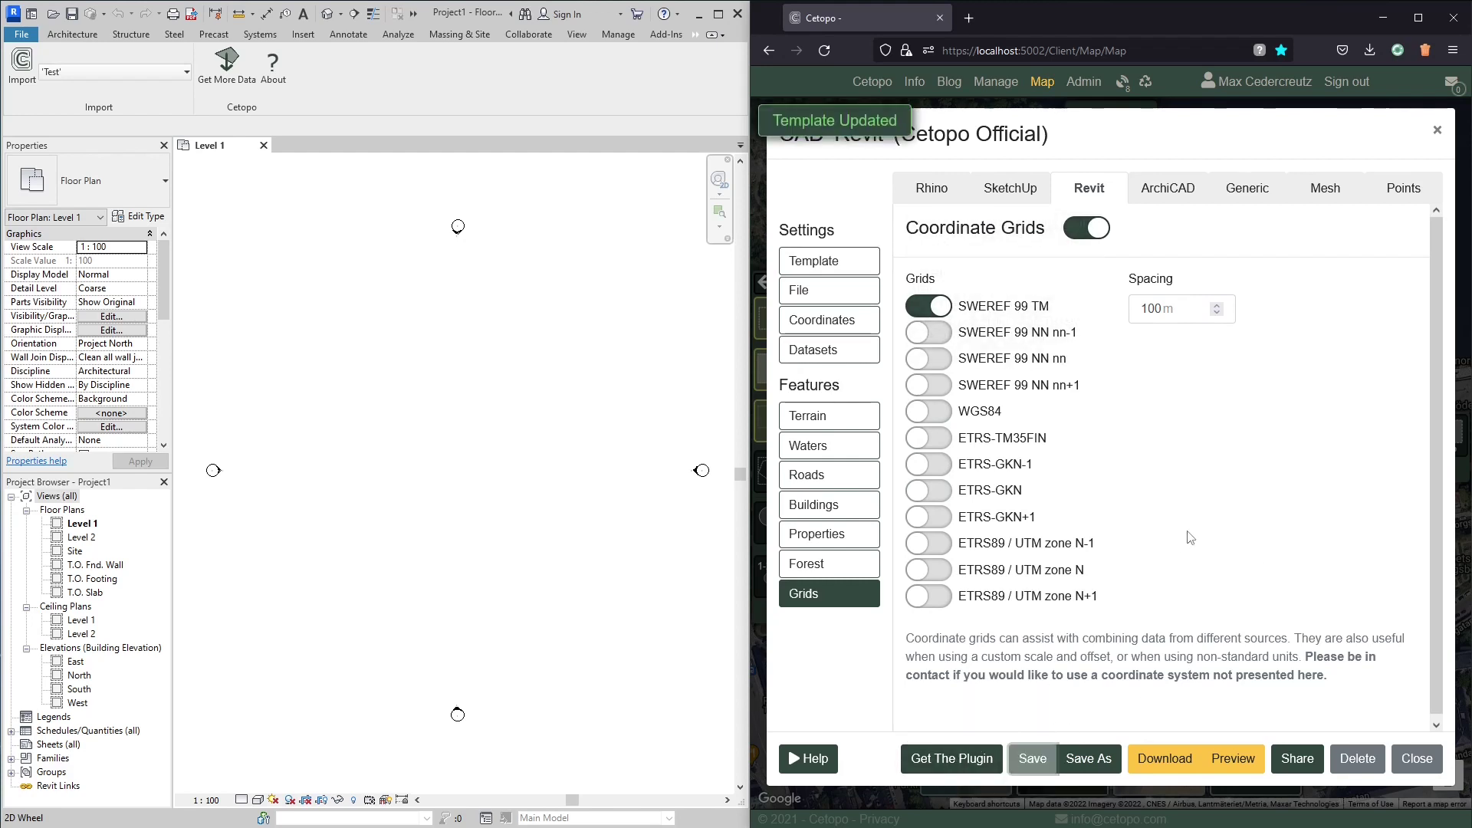
# - Download the selected area with the Revit template settings and show Cetopo_CAD_Revit_6ha.zip in its folder
pyautogui.click(1164, 758)
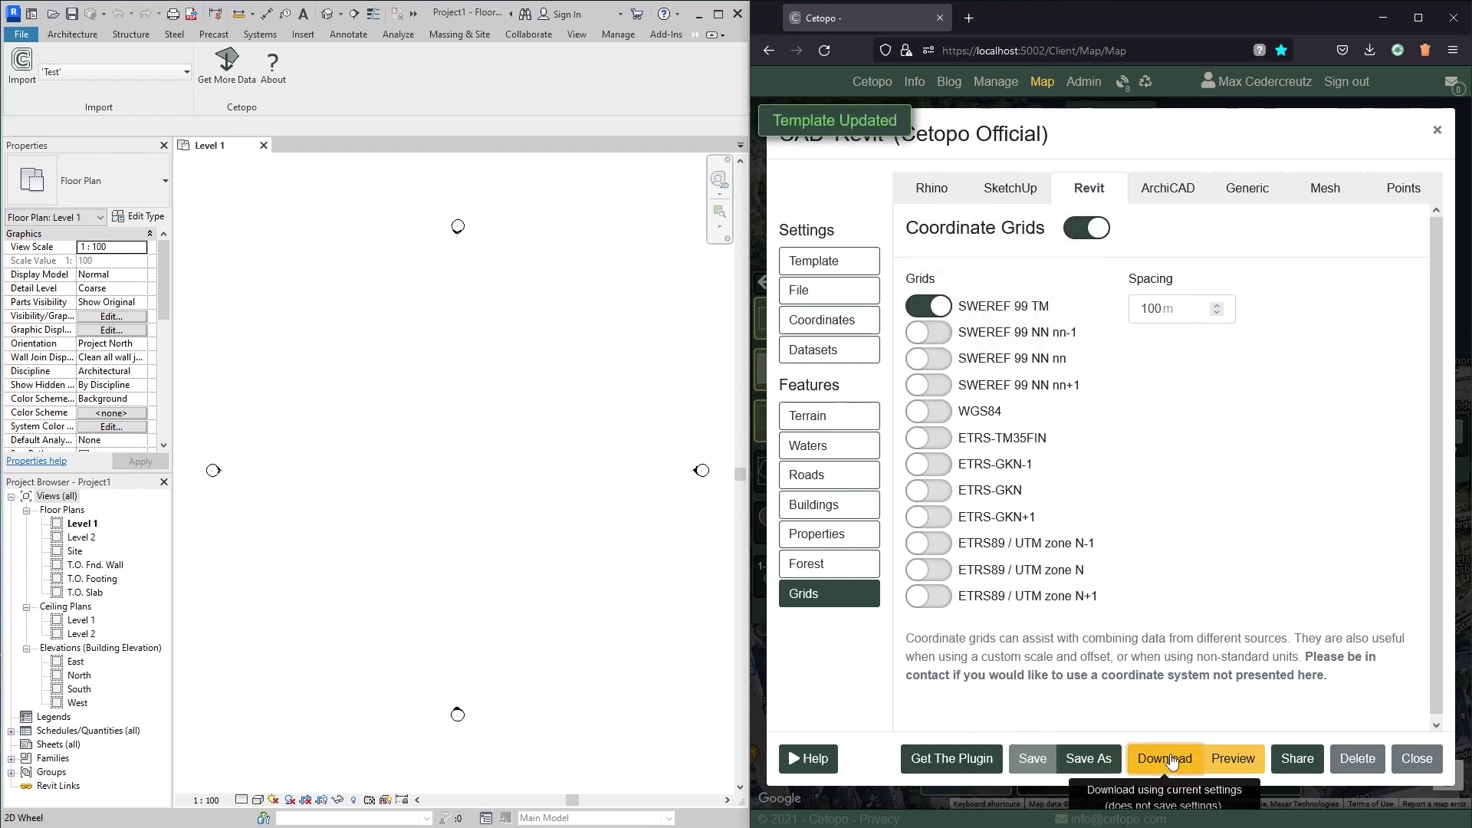
pyautogui.click(1001, 418)
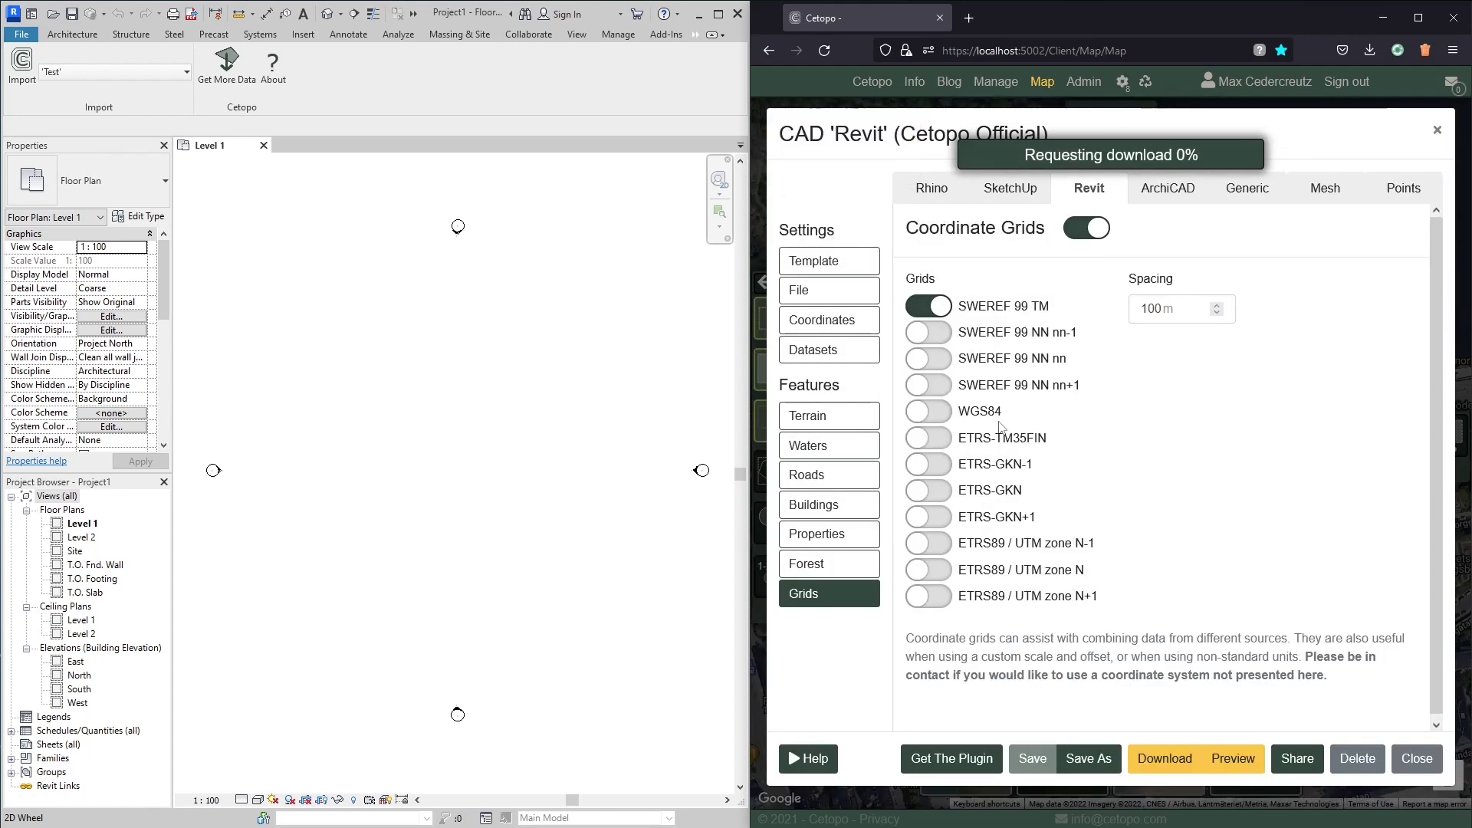
pyautogui.click(1429, 765)
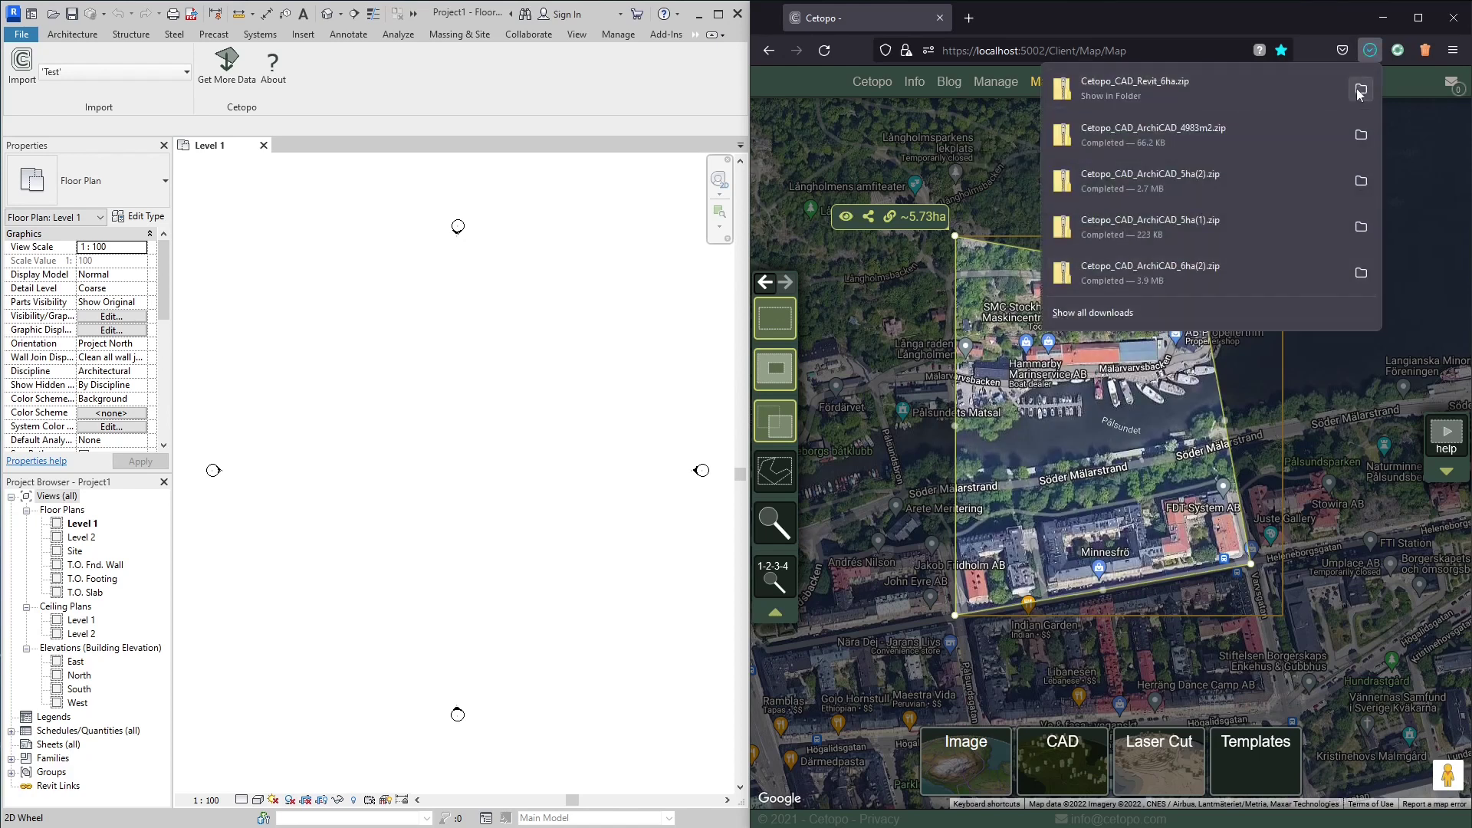
pyautogui.click(1361, 89)
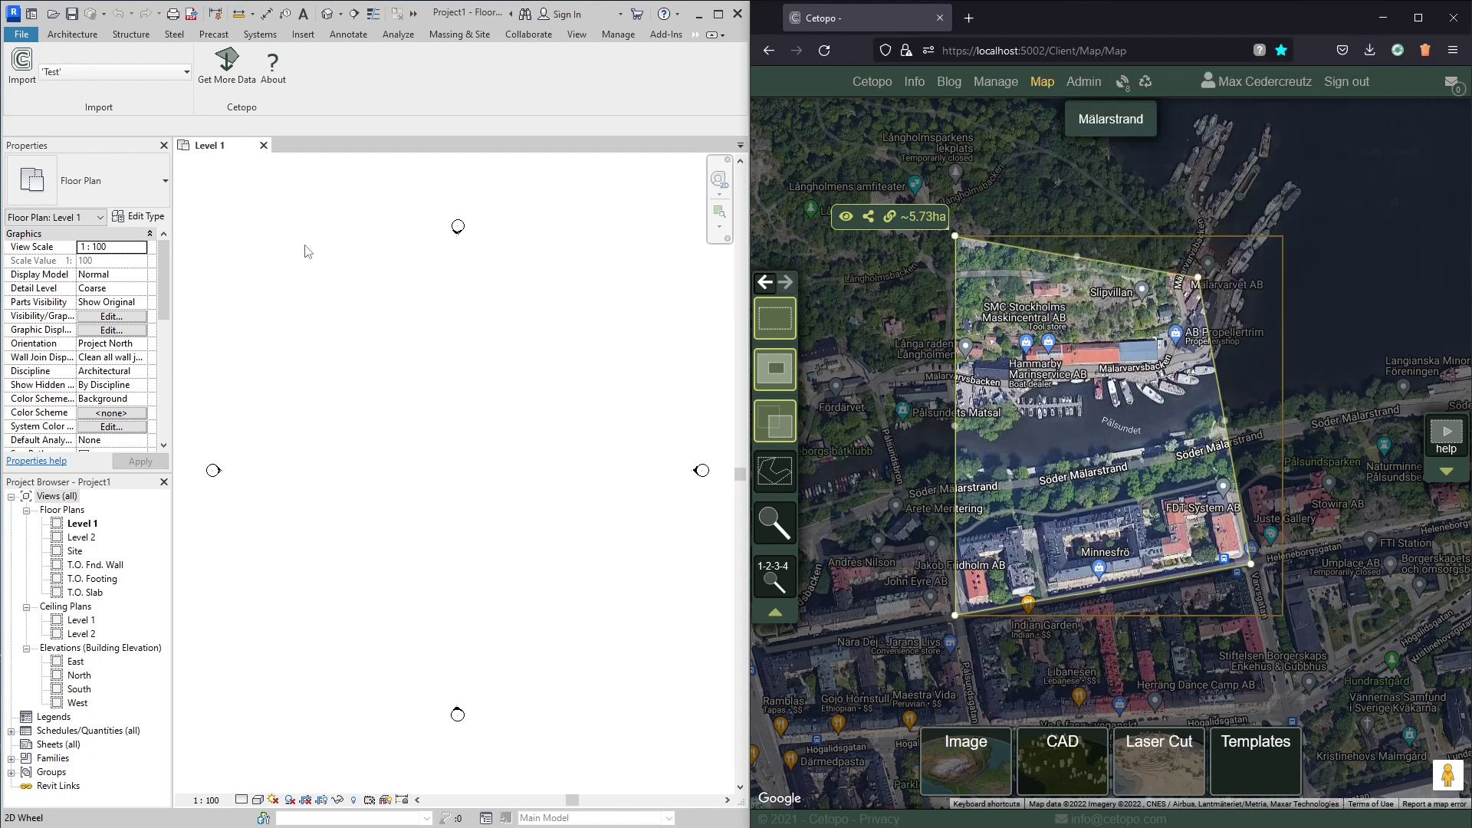
# - Import topo.cxf from the Cetopo_CAD_Revit_6ha folder in Downloads into Revit, taking the project location from the cxf file
pyautogui.click(25, 75)
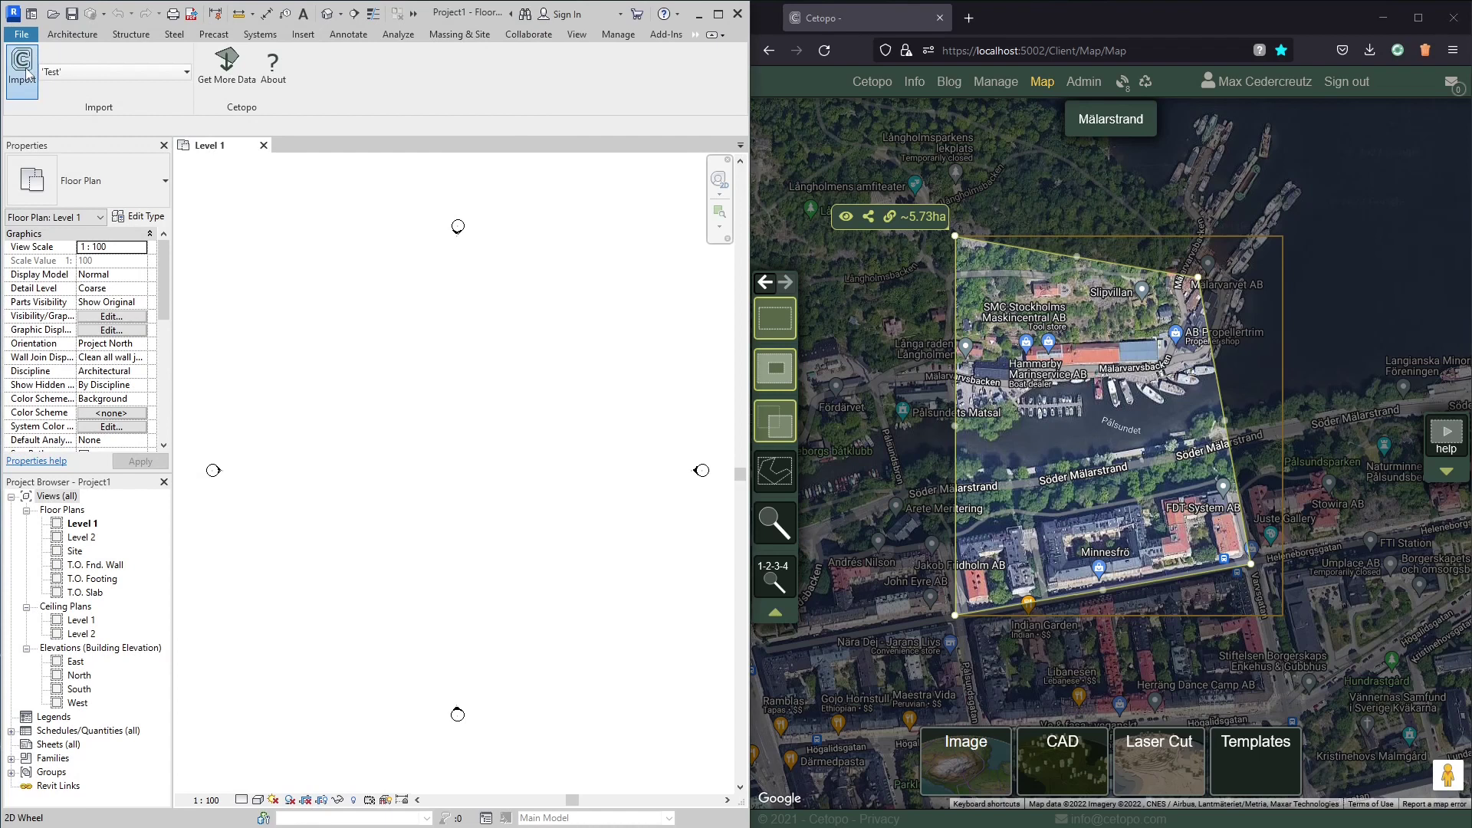
pyautogui.click(193, 383)
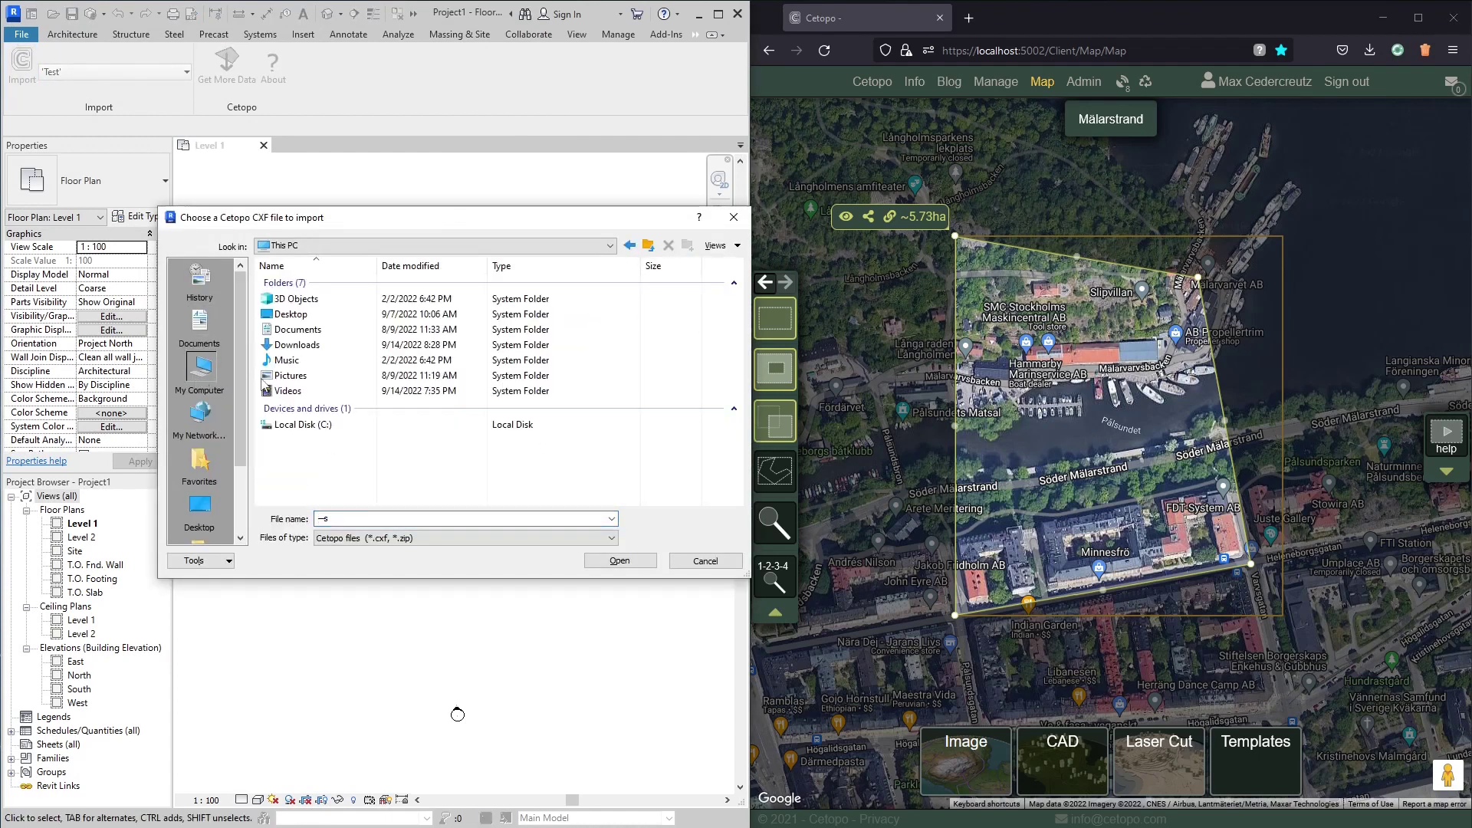
pyautogui.doubleClick(310, 345)
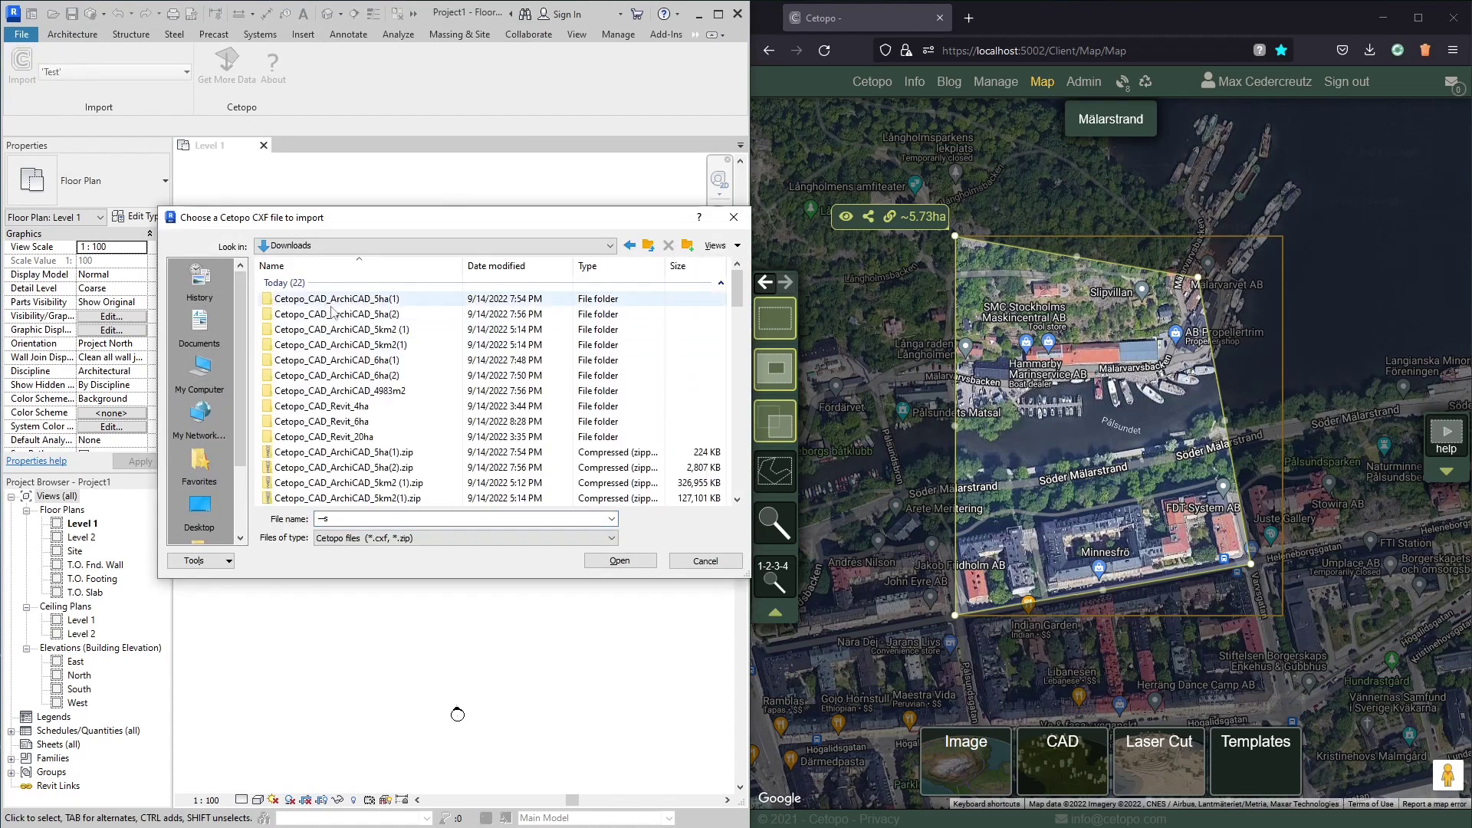
pyautogui.doubleClick(356, 422)
pyautogui.click(311, 285)
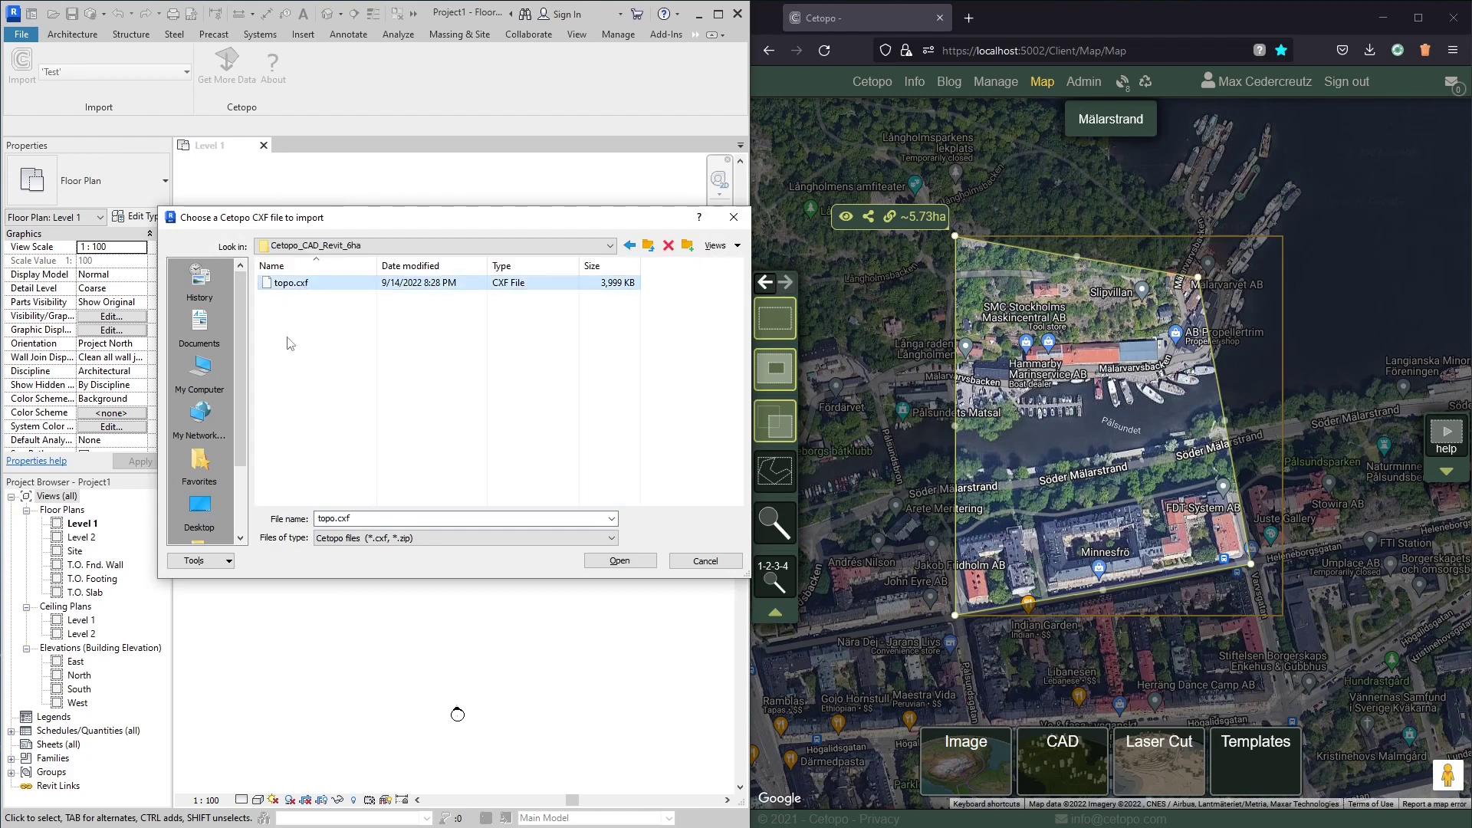
pyautogui.click(630, 562)
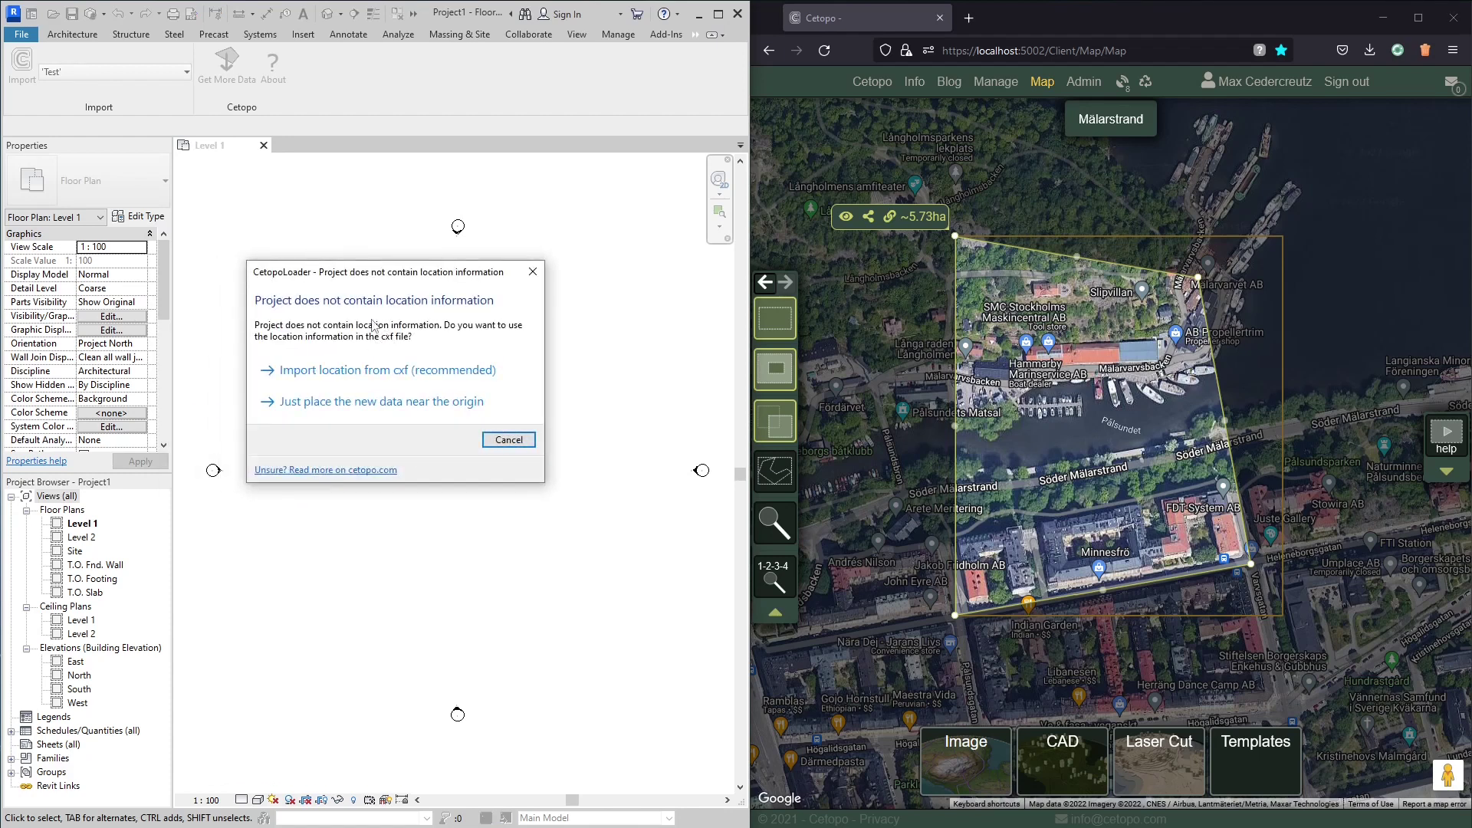
pyautogui.click(399, 371)
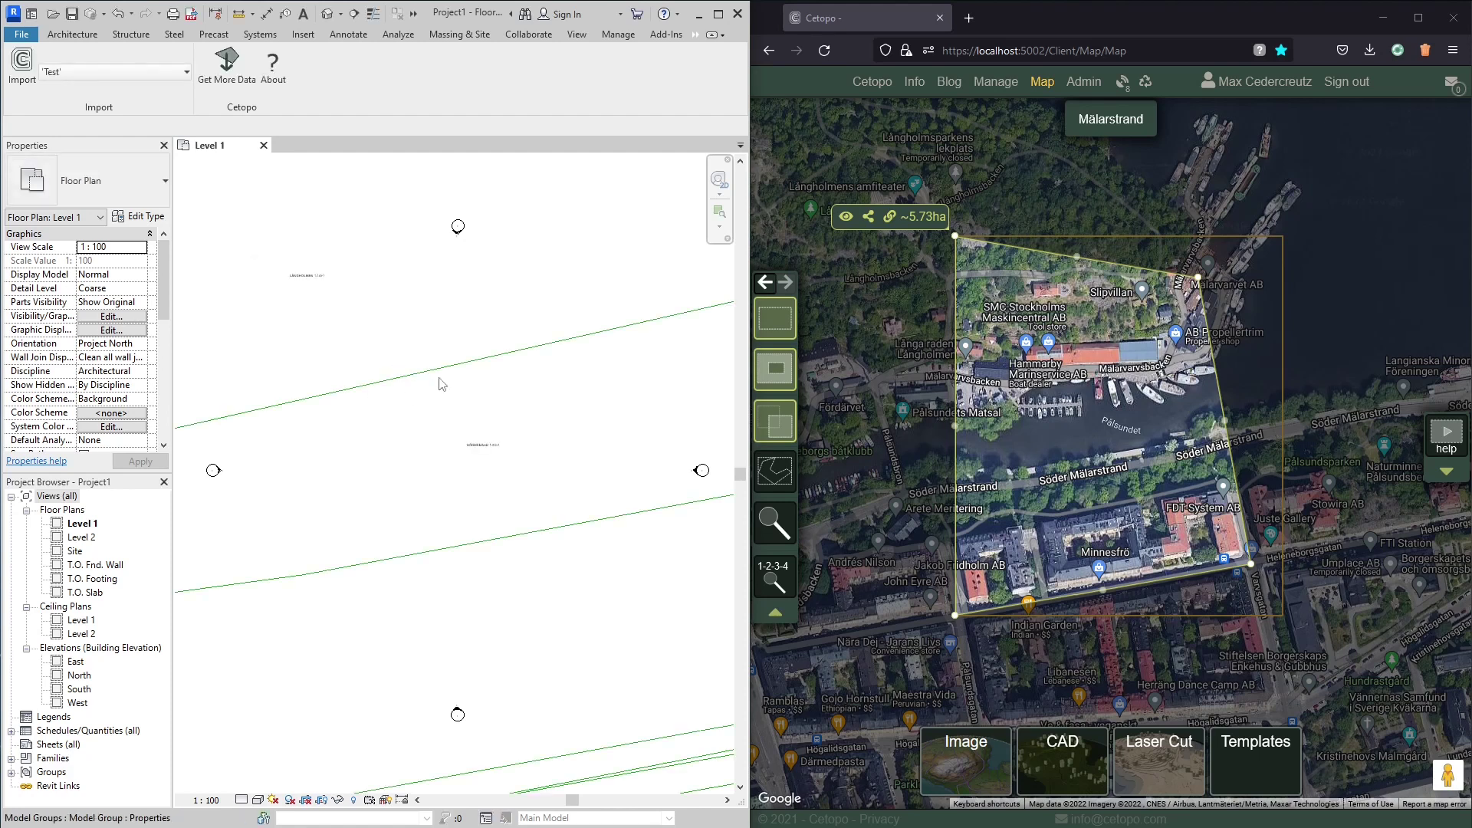
# - Examine the imported site in the Level 1 plan and open the default 3D view
pyautogui.scroll(-5, 437, 431)
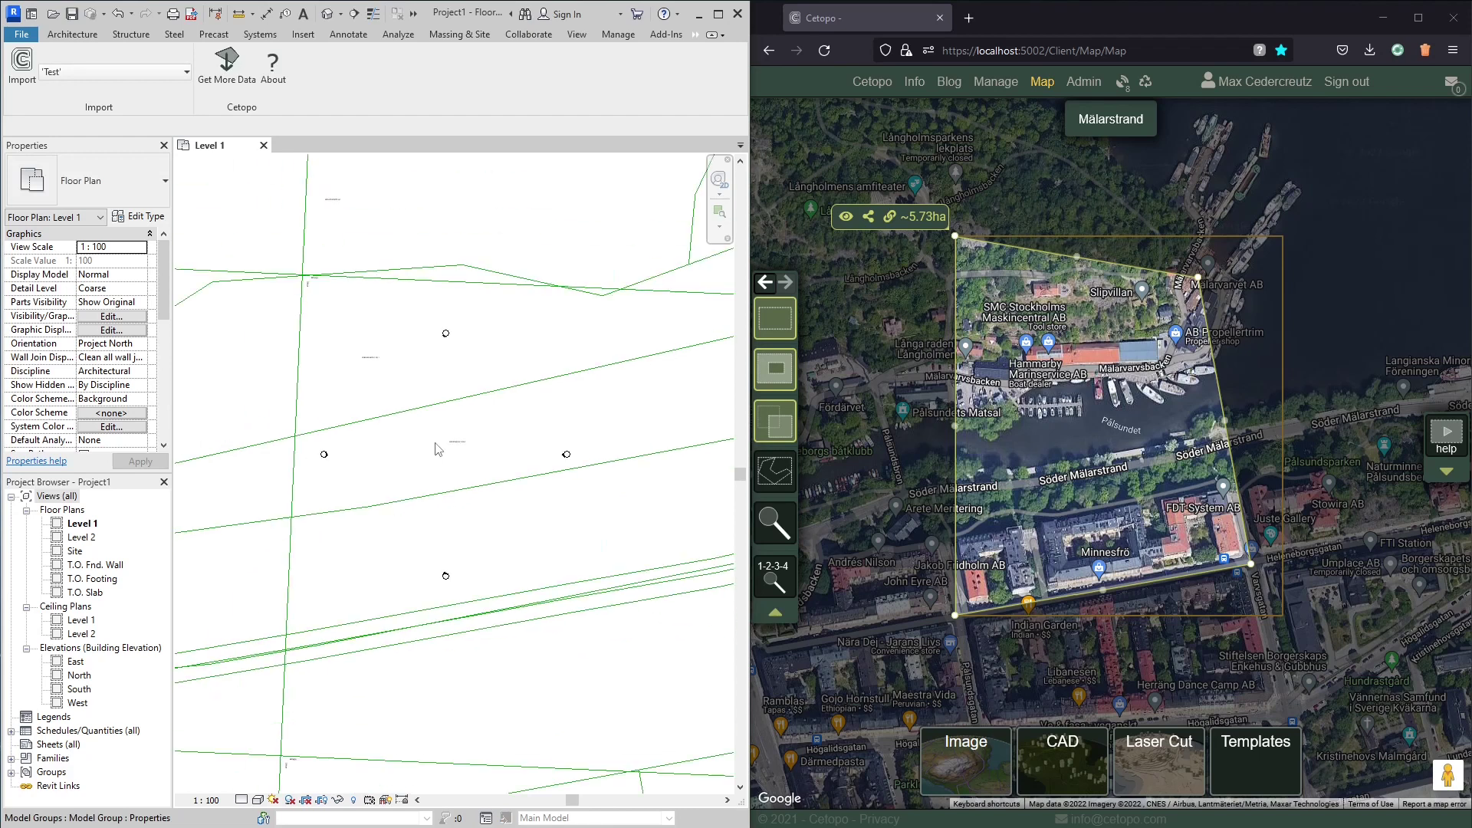
pyautogui.scroll(8, 441, 348)
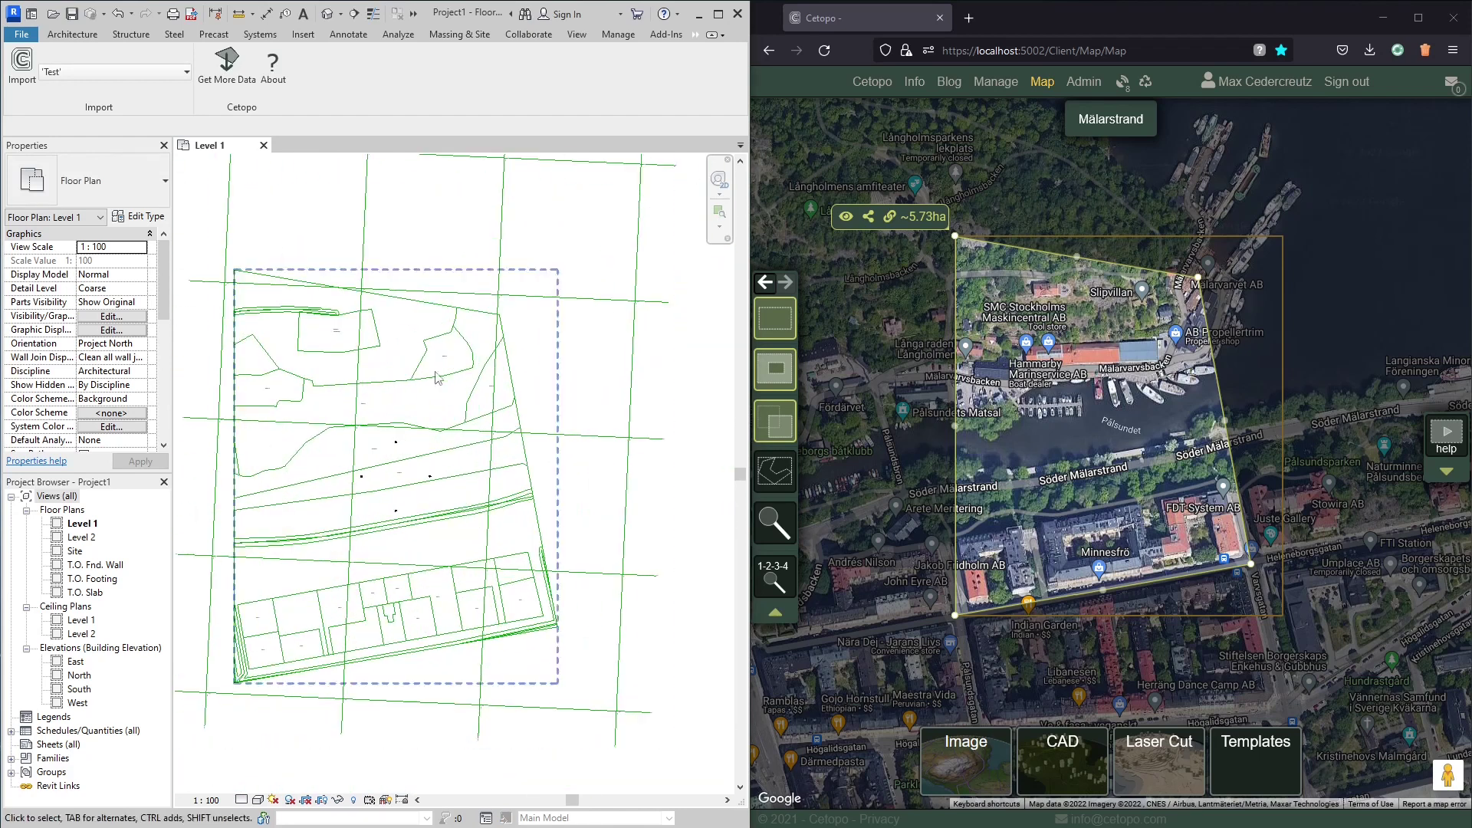
pyautogui.scroll(-6, 460, 368)
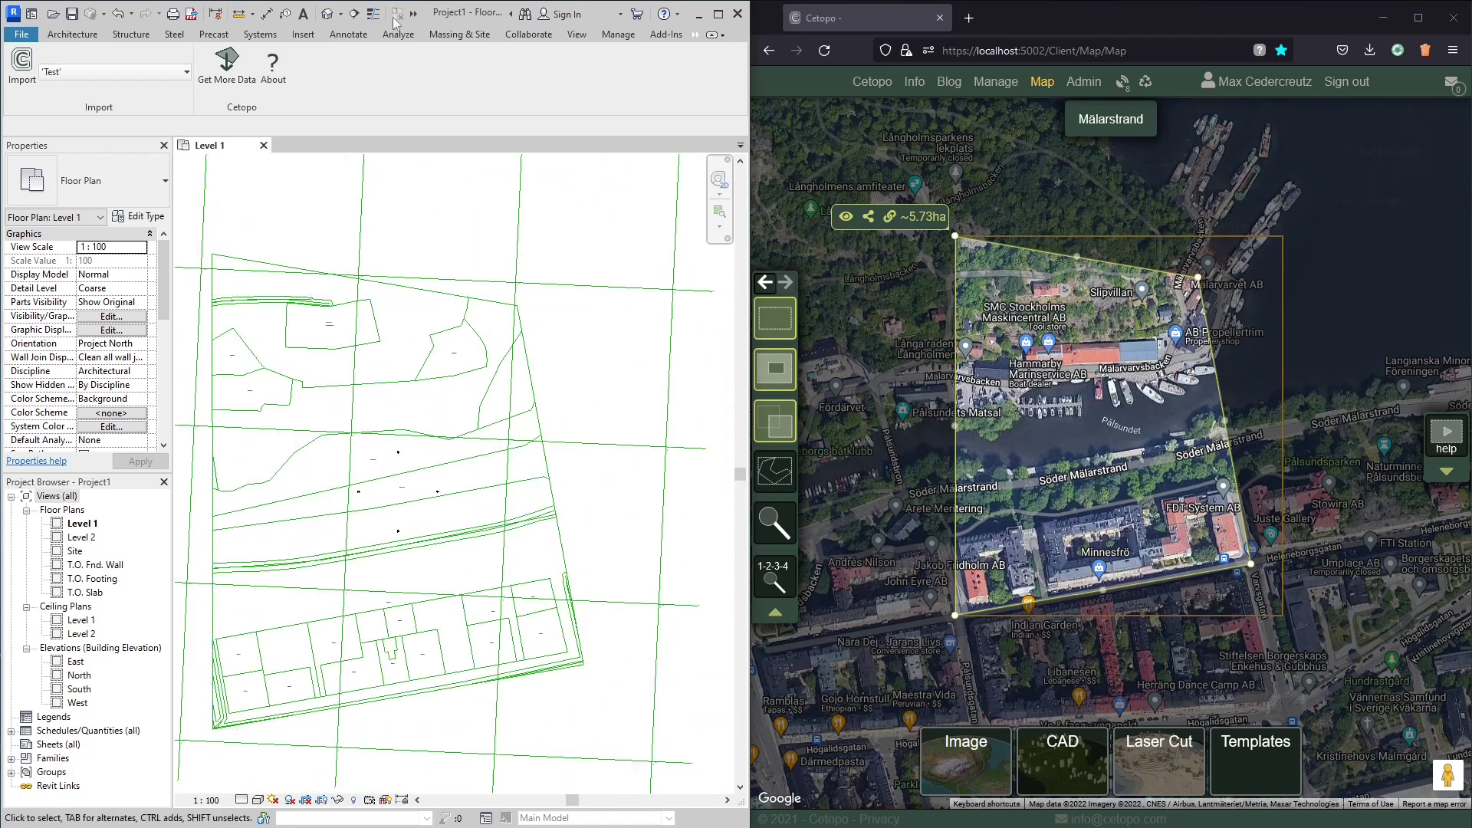
pyautogui.click(578, 36)
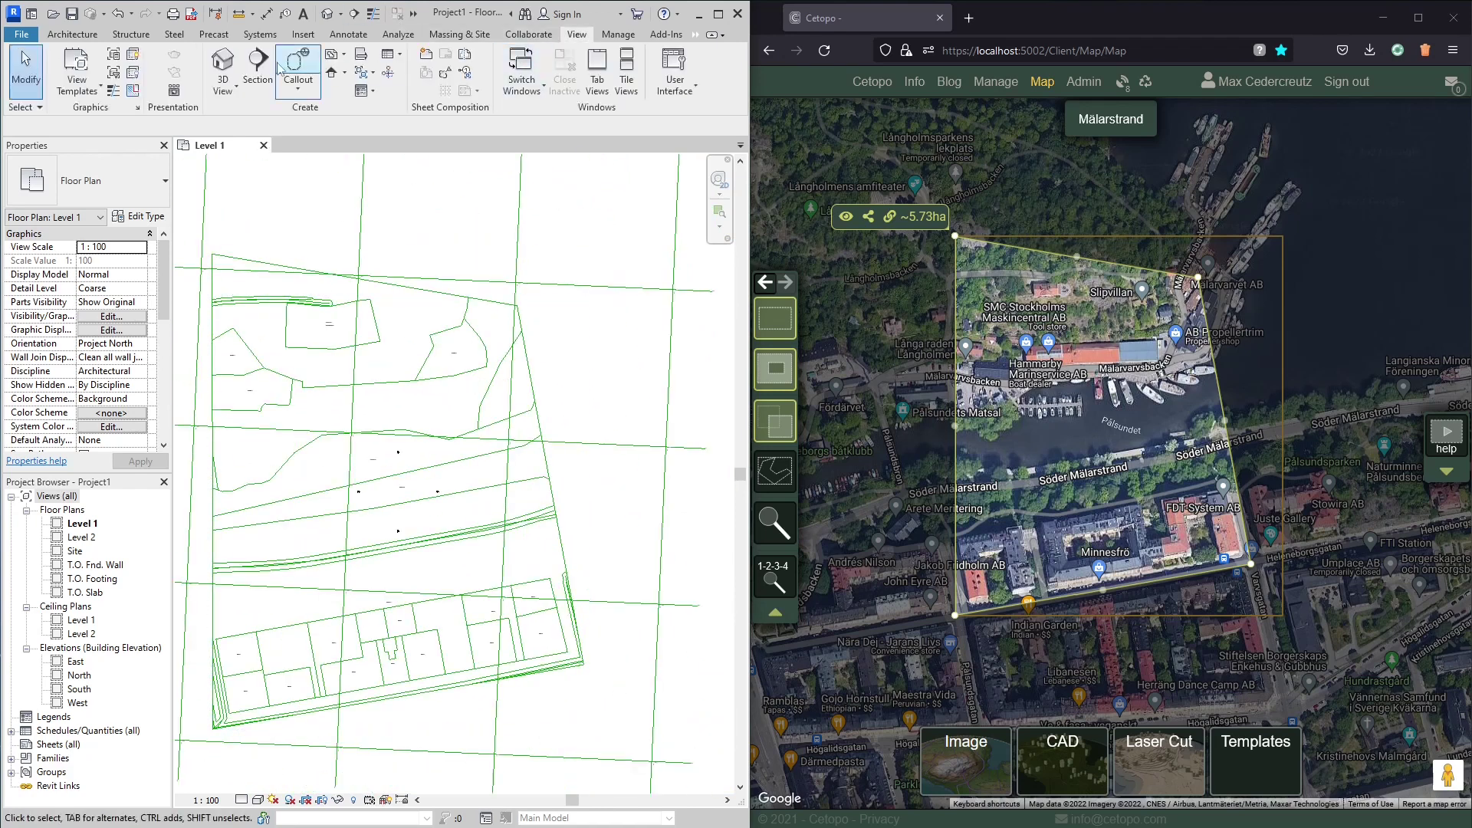
pyautogui.click(222, 61)
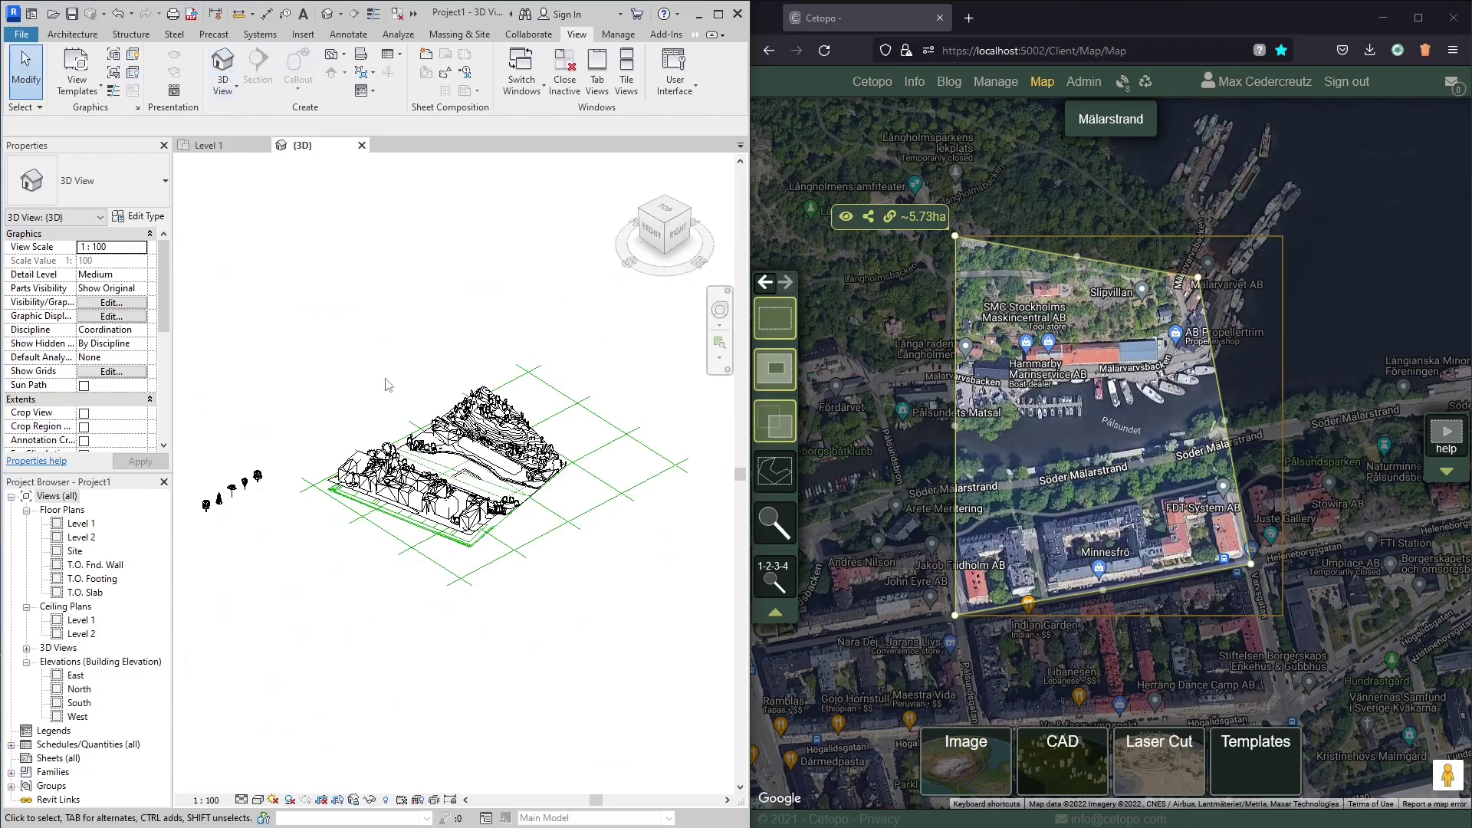
# - Set the 3D view's visual style to Realistic and look over the textured terrain, buildings and trees
pyautogui.keyDown('shift'); pyautogui.moveTo(489, 478); pyautogui.dragTo(337, 564, button='middle'); pyautogui.keyUp('shift')
pyautogui.scroll(3, 475, 544)
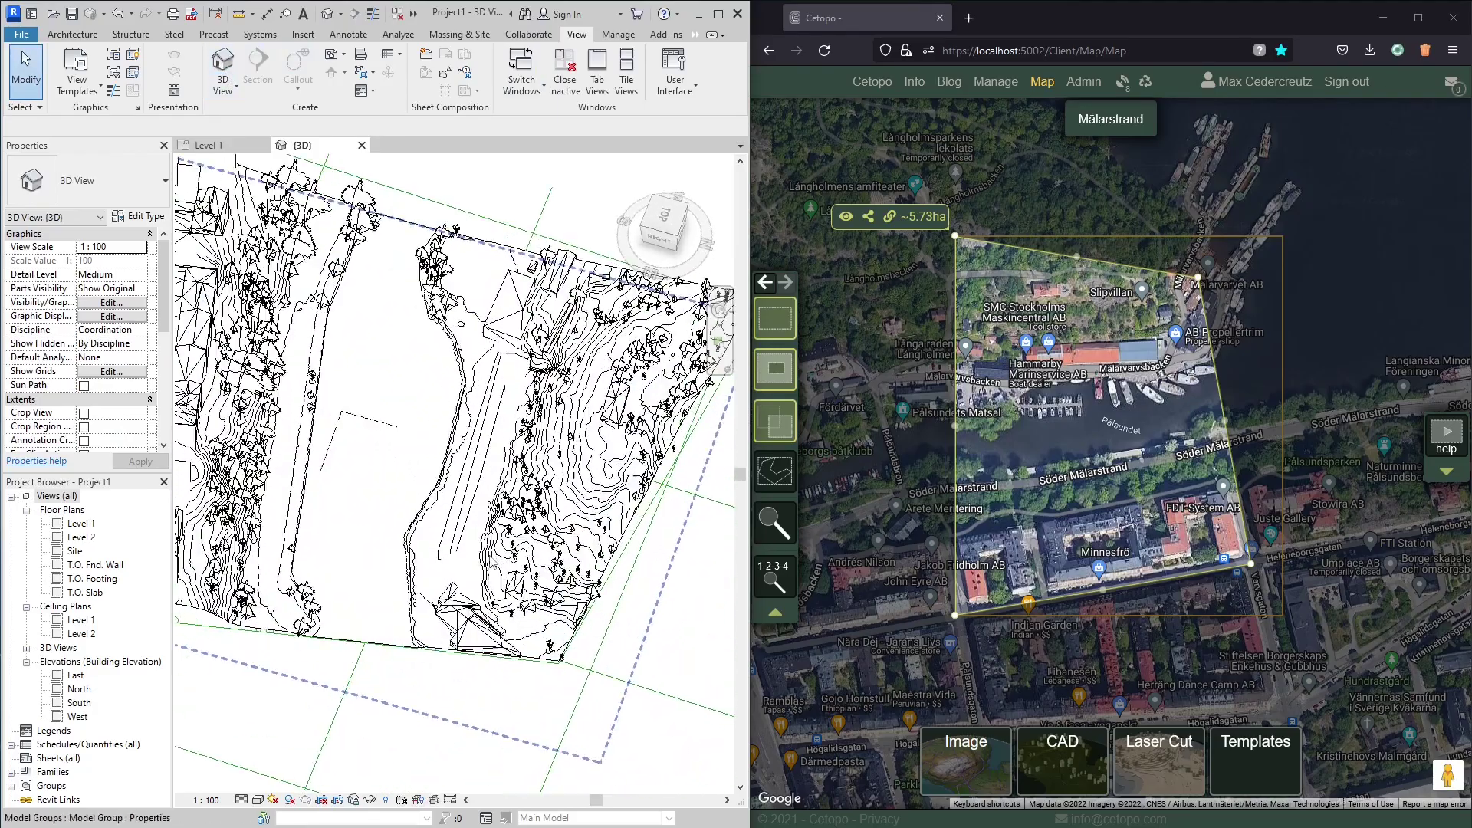
pyautogui.scroll(-1, 362, 505)
pyautogui.click(258, 800)
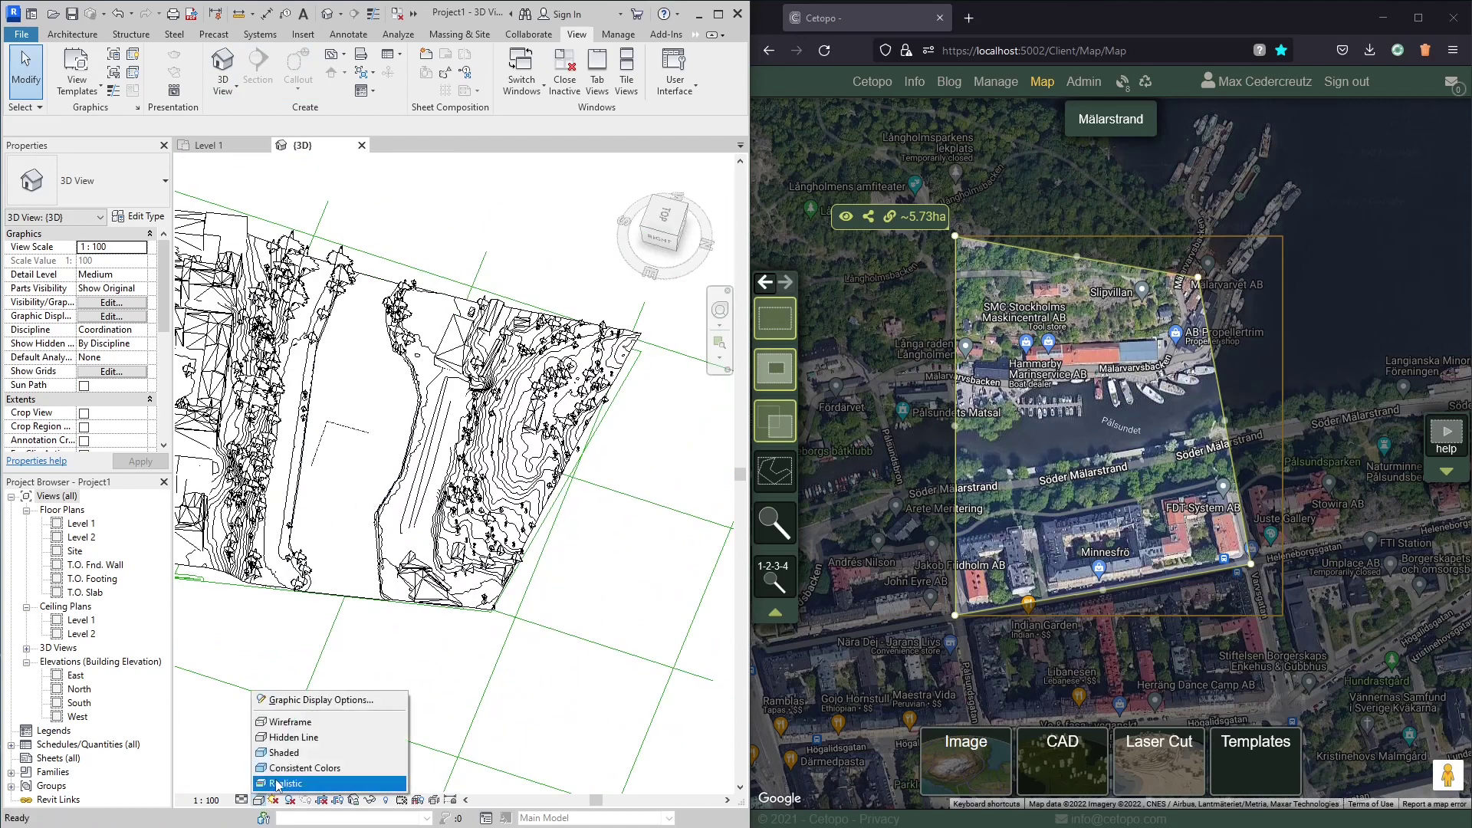
pyautogui.click(282, 784)
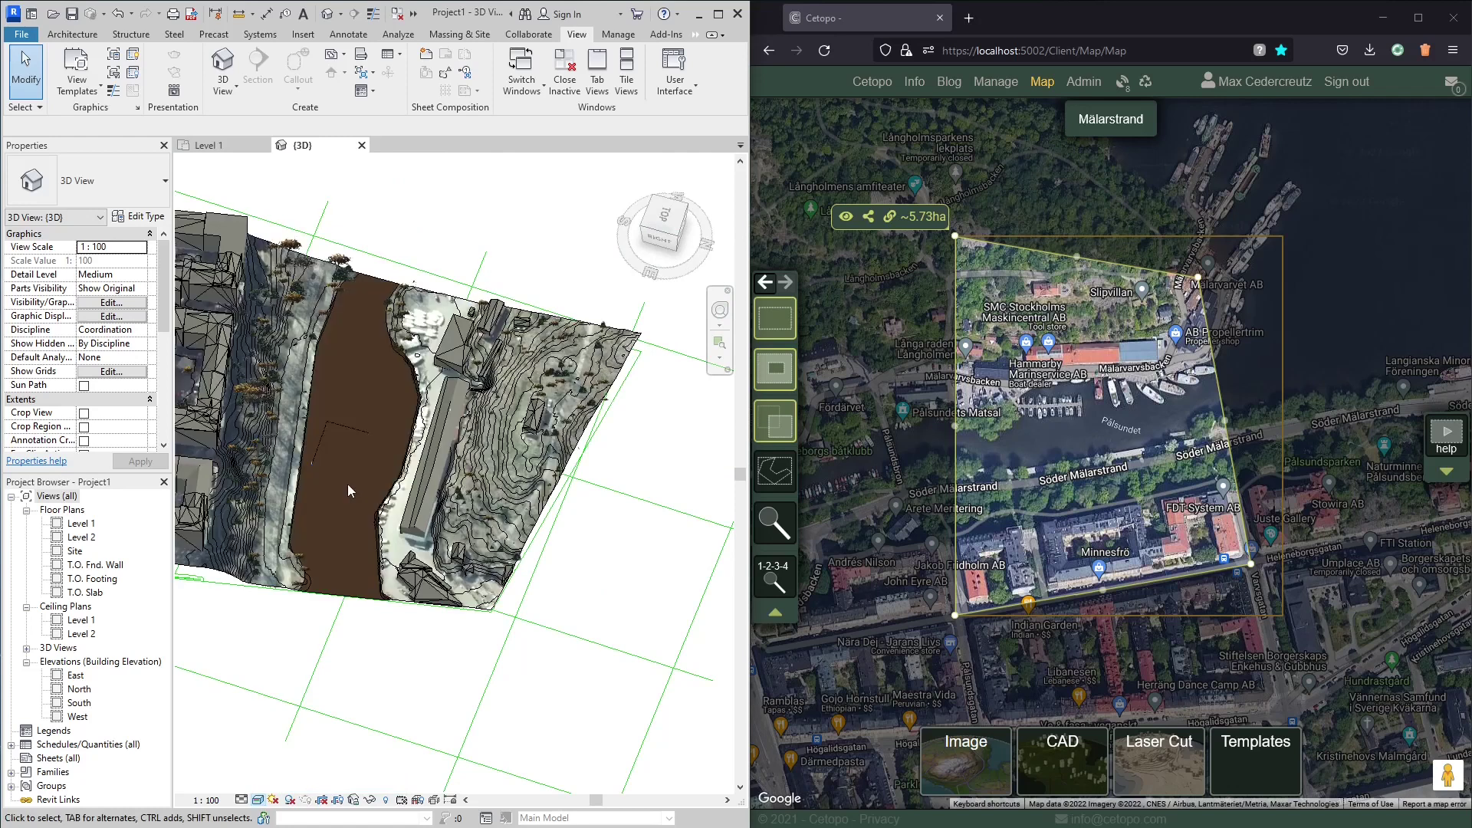
pyautogui.scroll(-2, 378, 424)
pyautogui.moveTo(418, 266); pyautogui.dragTo(527, 289, button='middle')
pyautogui.scroll(3, 471, 445)
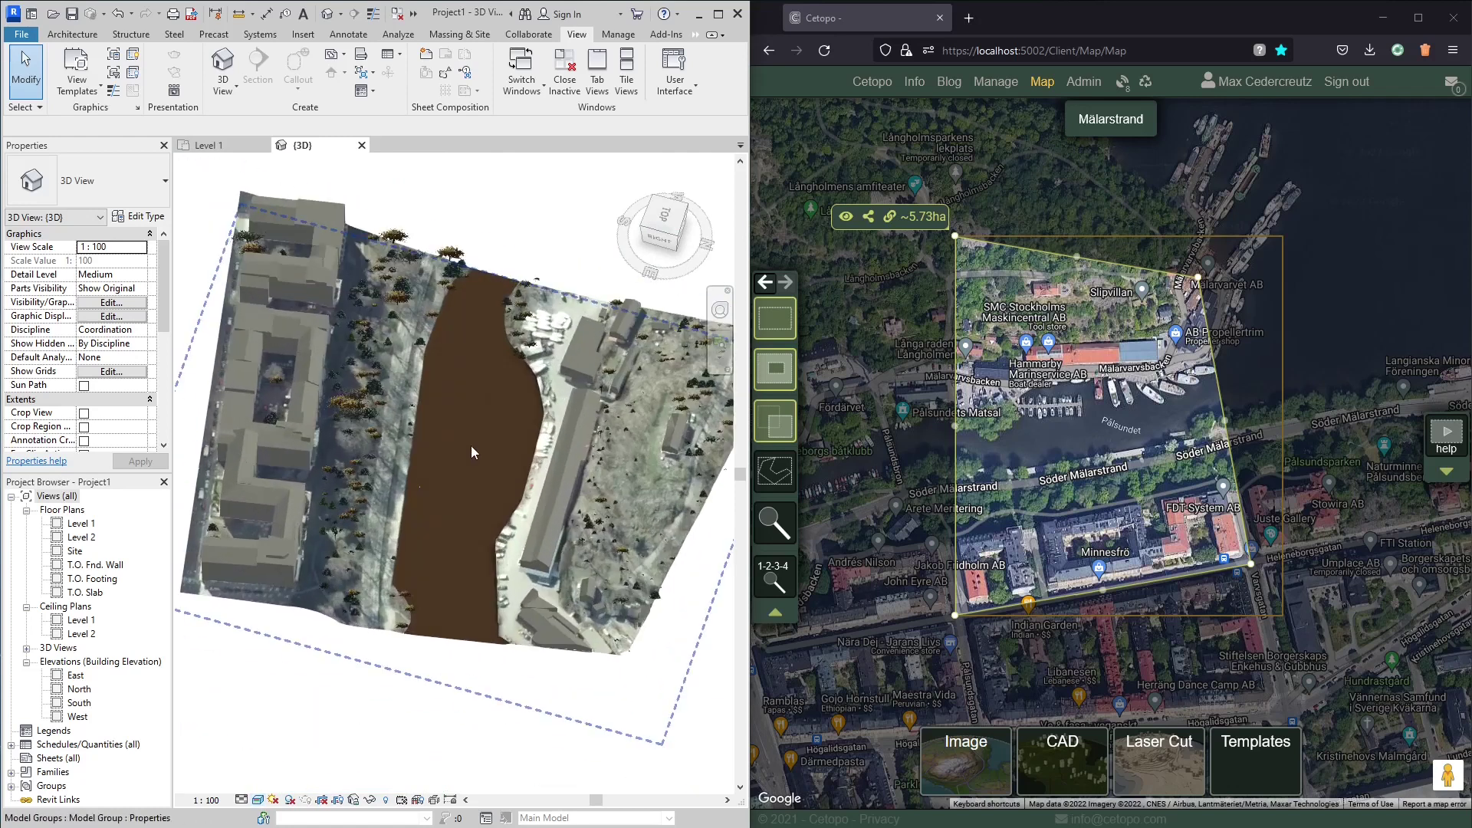
# - Examine the textured terrain, trees and buildings of the imported site in the 3D view from several angles and distances
pyautogui.keyDown('shift'); pyautogui.moveTo(525, 700); pyautogui.dragTo(450, 636, button='middle'); pyautogui.keyUp('shift')
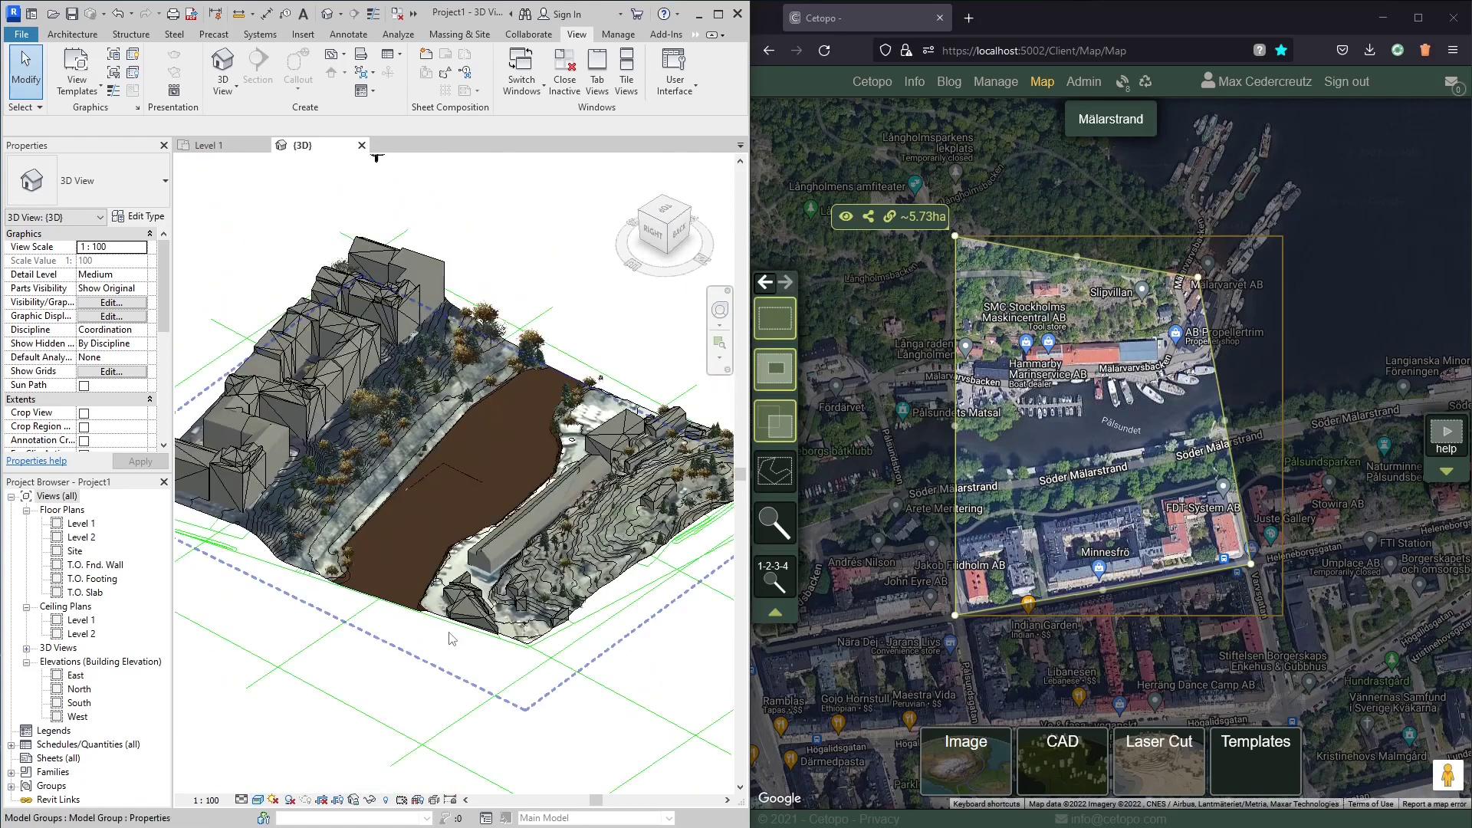
pyautogui.scroll(3, 425, 493)
pyautogui.scroll(4, 292, 342)
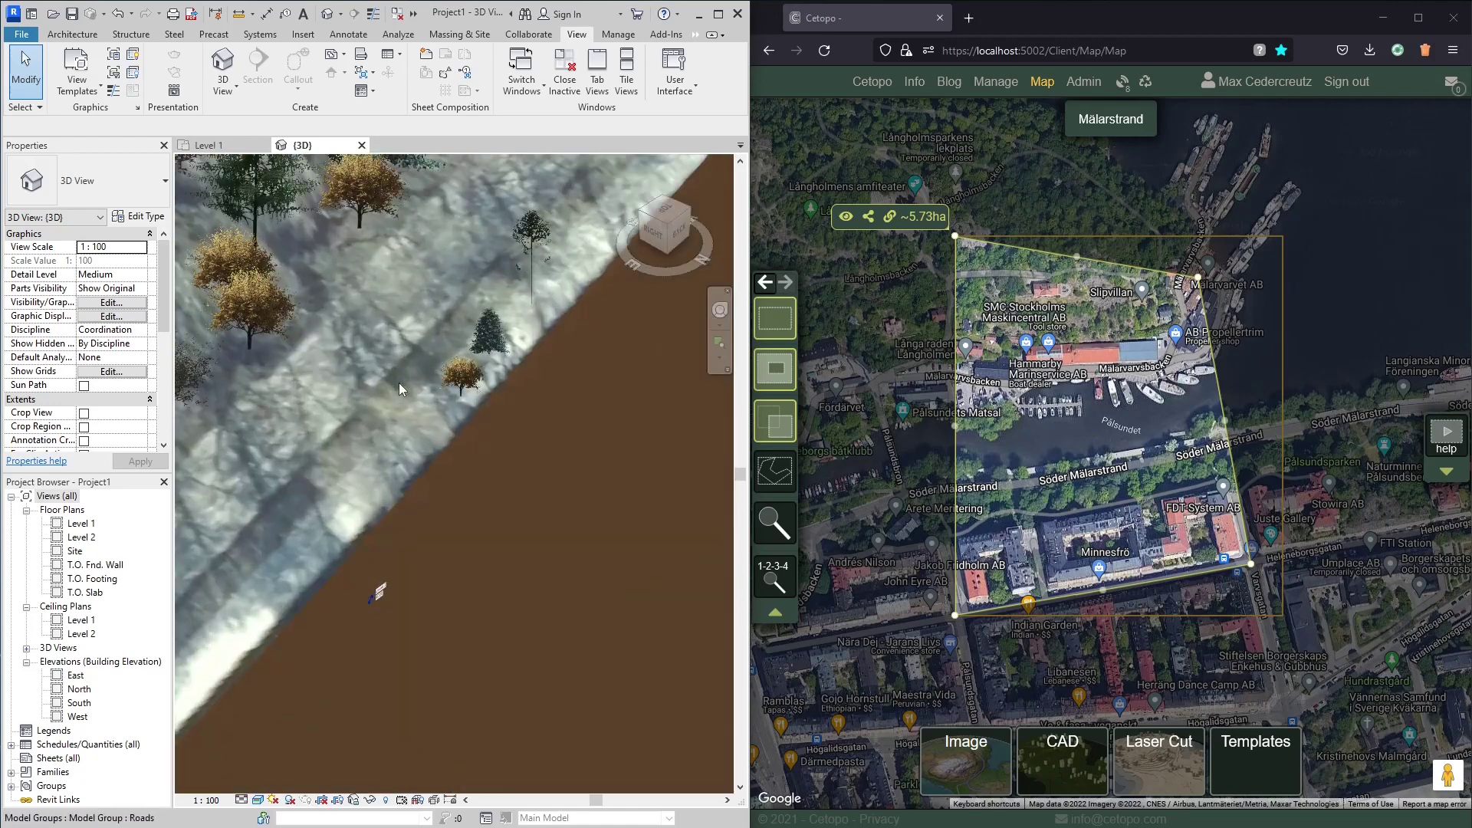
pyautogui.scroll(-7, 406, 383)
pyautogui.scroll(4, 521, 450)
pyautogui.scroll(2, 499, 439)
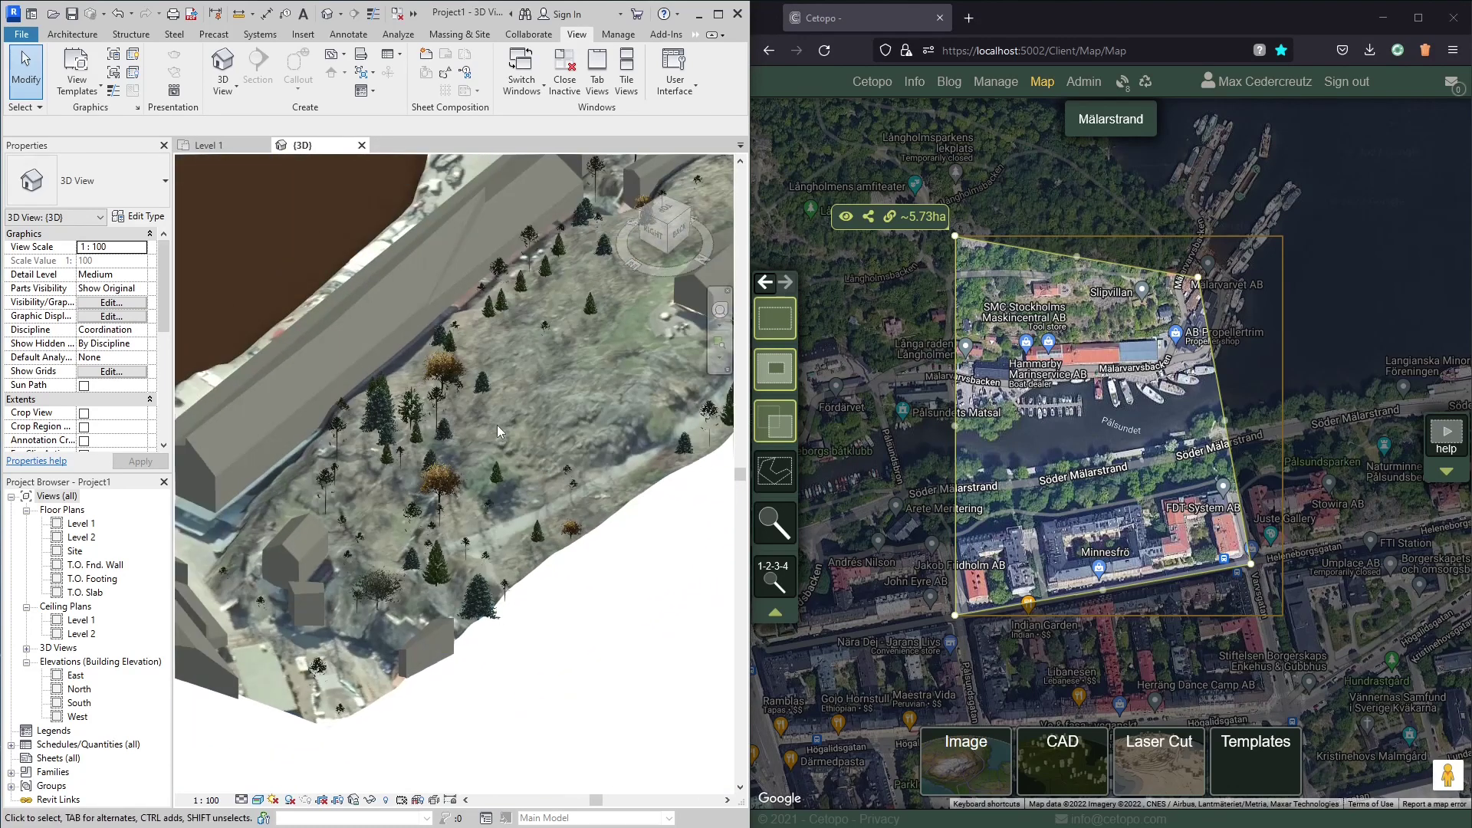
pyautogui.scroll(-4, 495, 433)
pyautogui.keyDown('shift'); pyautogui.moveTo(500, 515); pyautogui.dragTo(549, 558, button='middle'); pyautogui.keyUp('shift')
pyautogui.scroll(-4, 549, 559)
pyautogui.scroll(5, 646, 445)
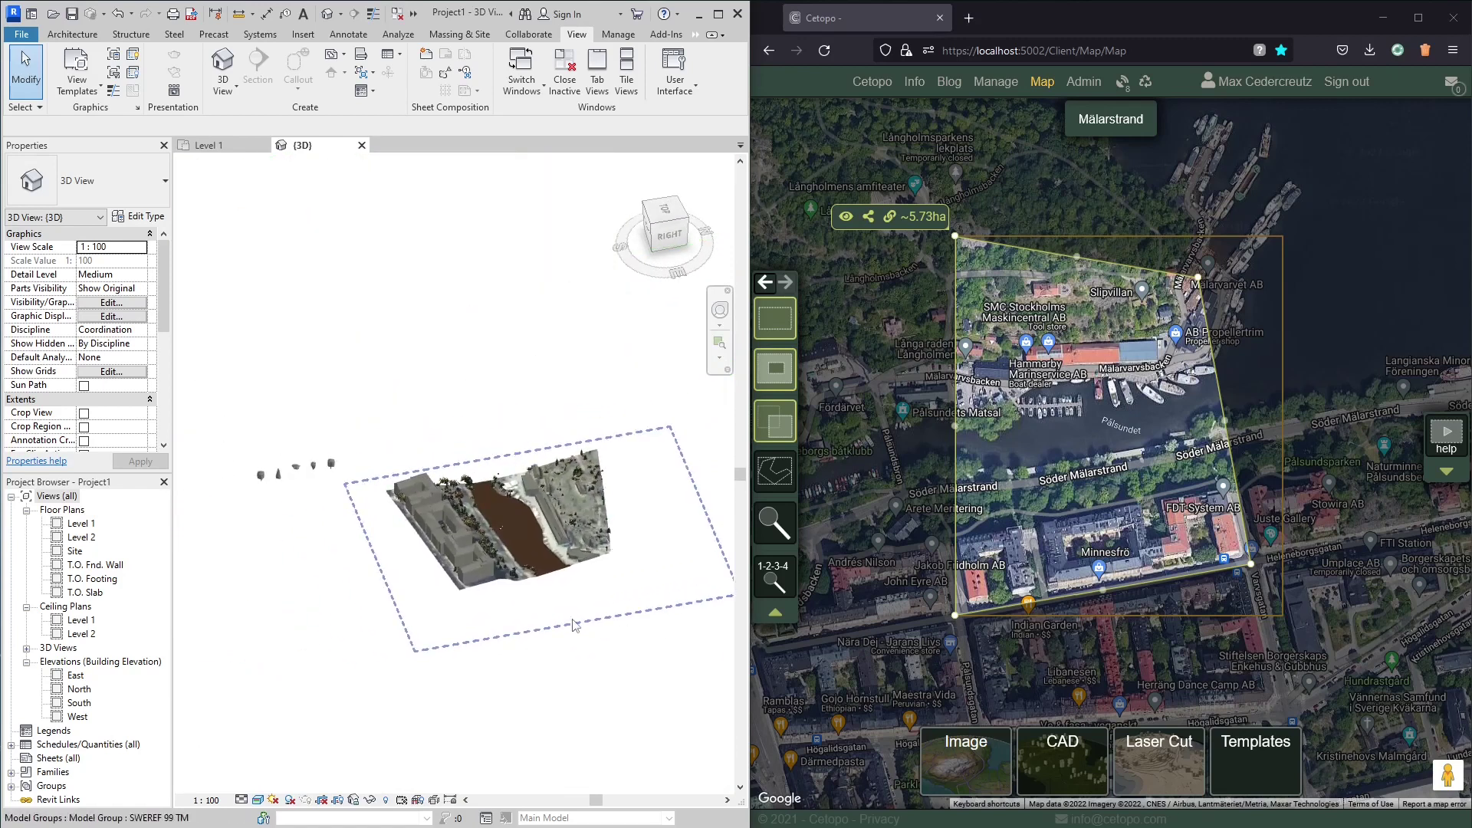
pyautogui.scroll(6, 491, 459)
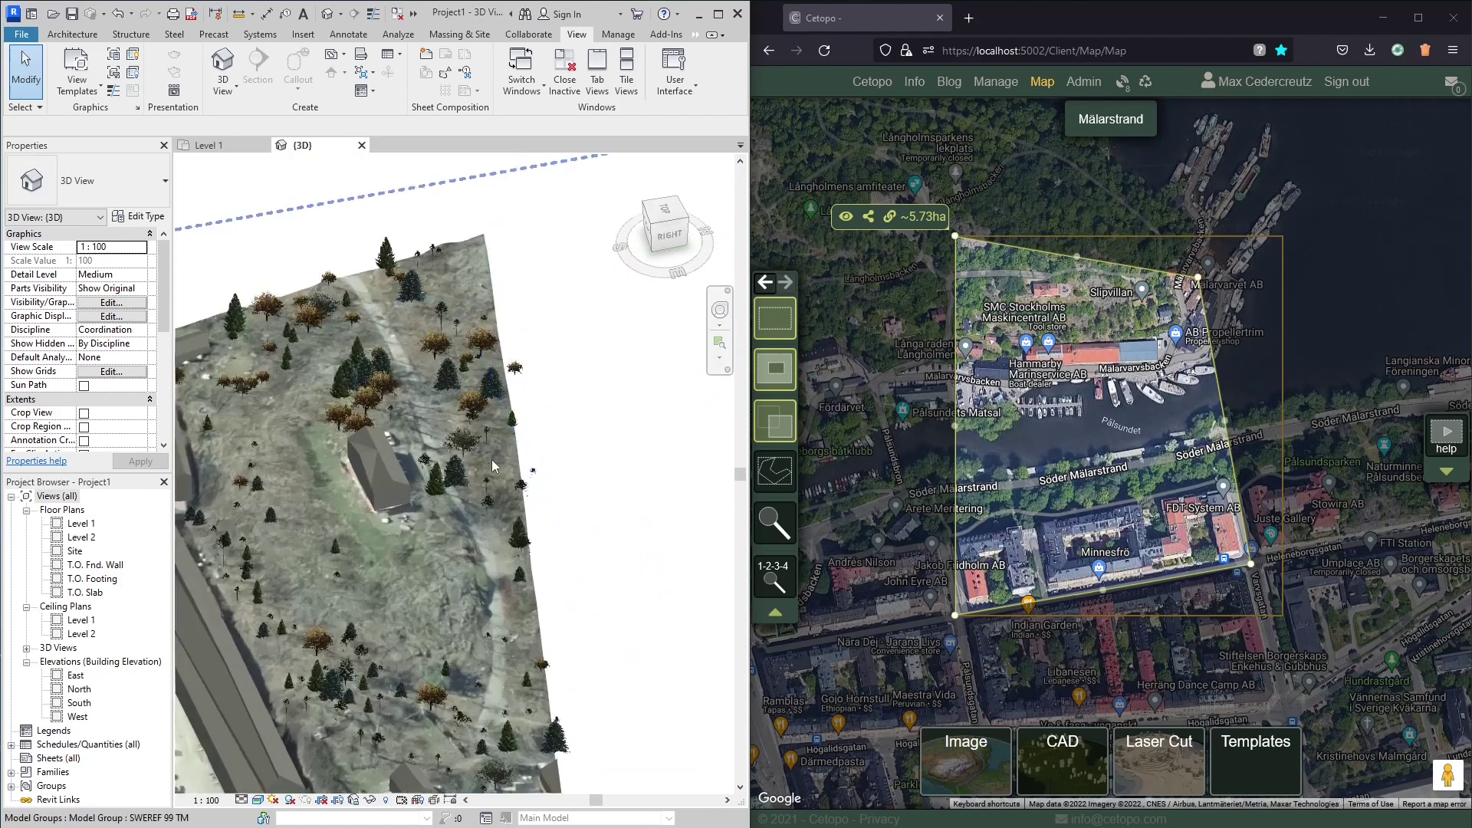
# - Inspect the Forests model group by selecting a tree near the eastern building, and clear the selection
pyautogui.click(385, 477)
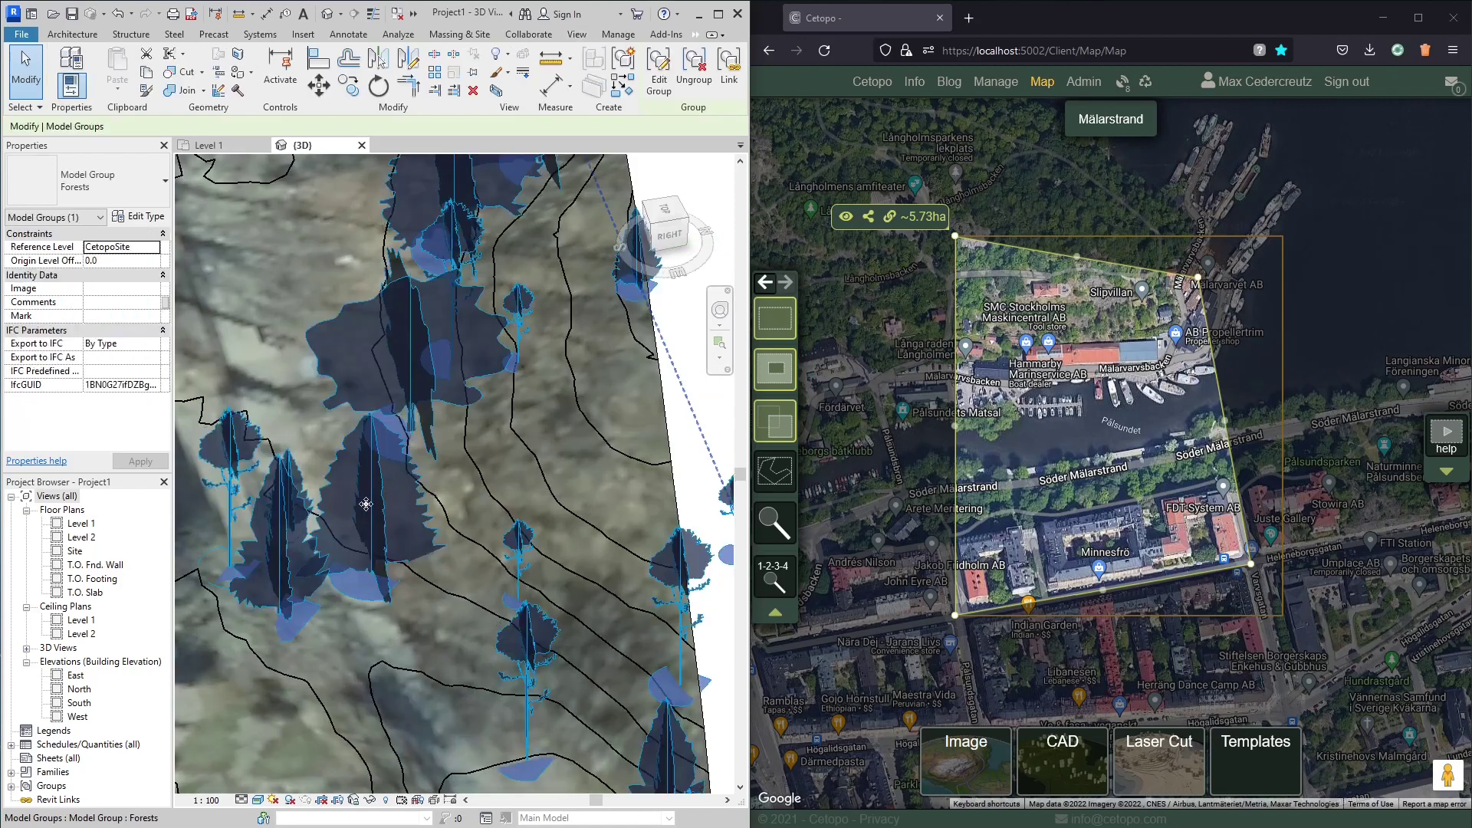
pyautogui.press('Escape')
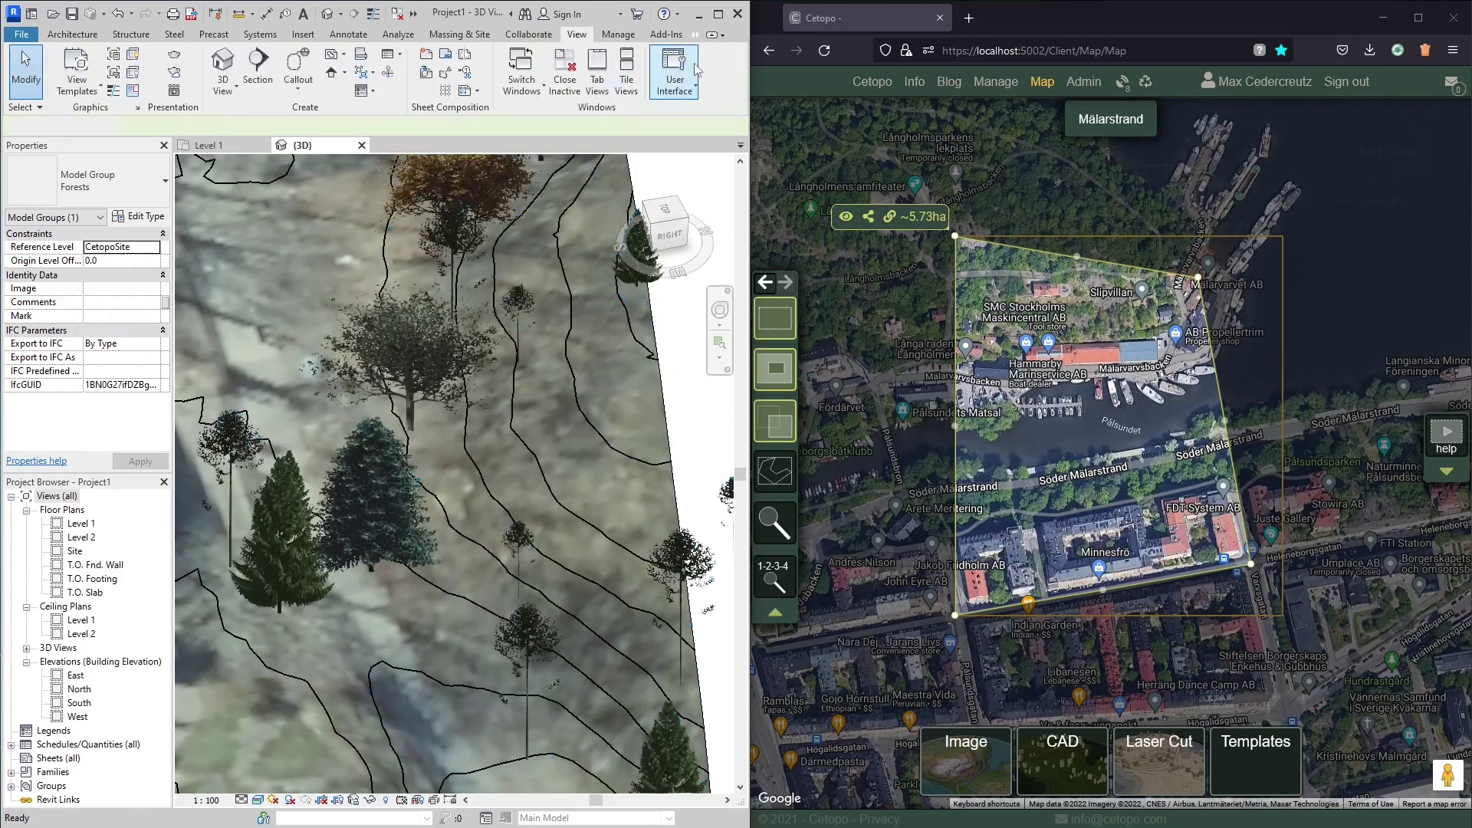
pyautogui.click(350, 481)
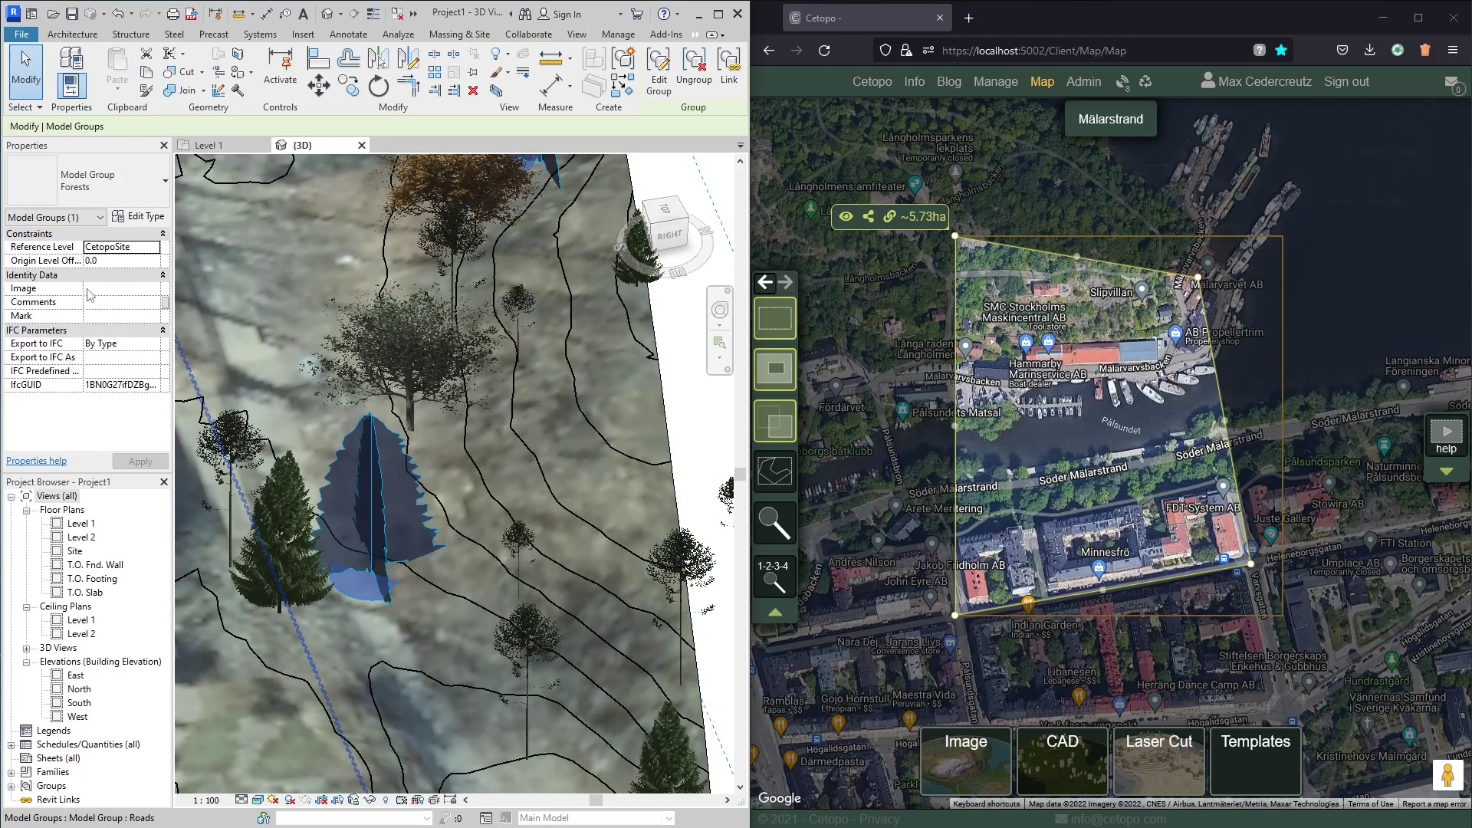
pyautogui.press('Escape')
pyautogui.scroll(-2, 462, 456)
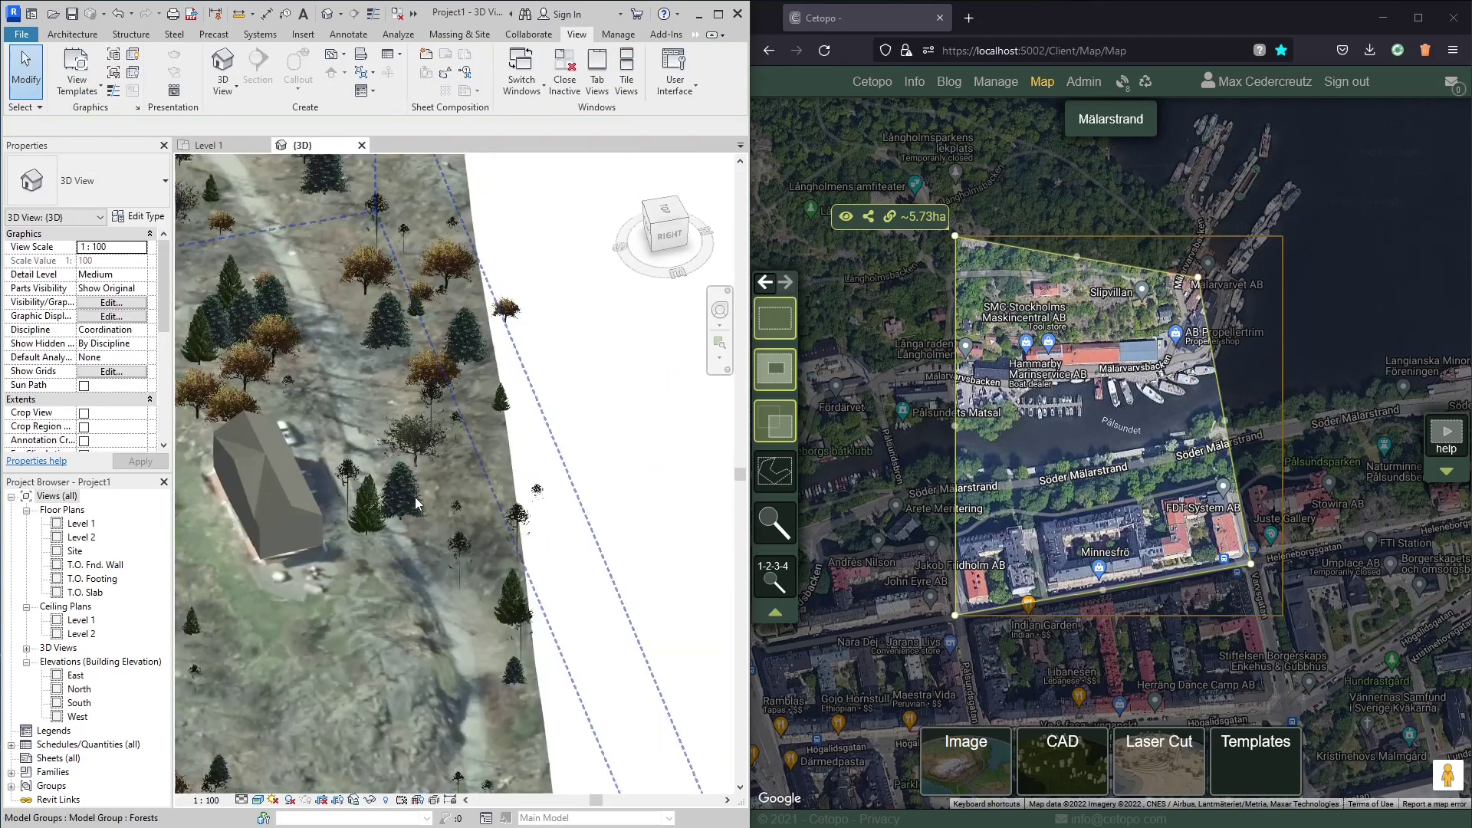
pyautogui.scroll(-5, 462, 456)
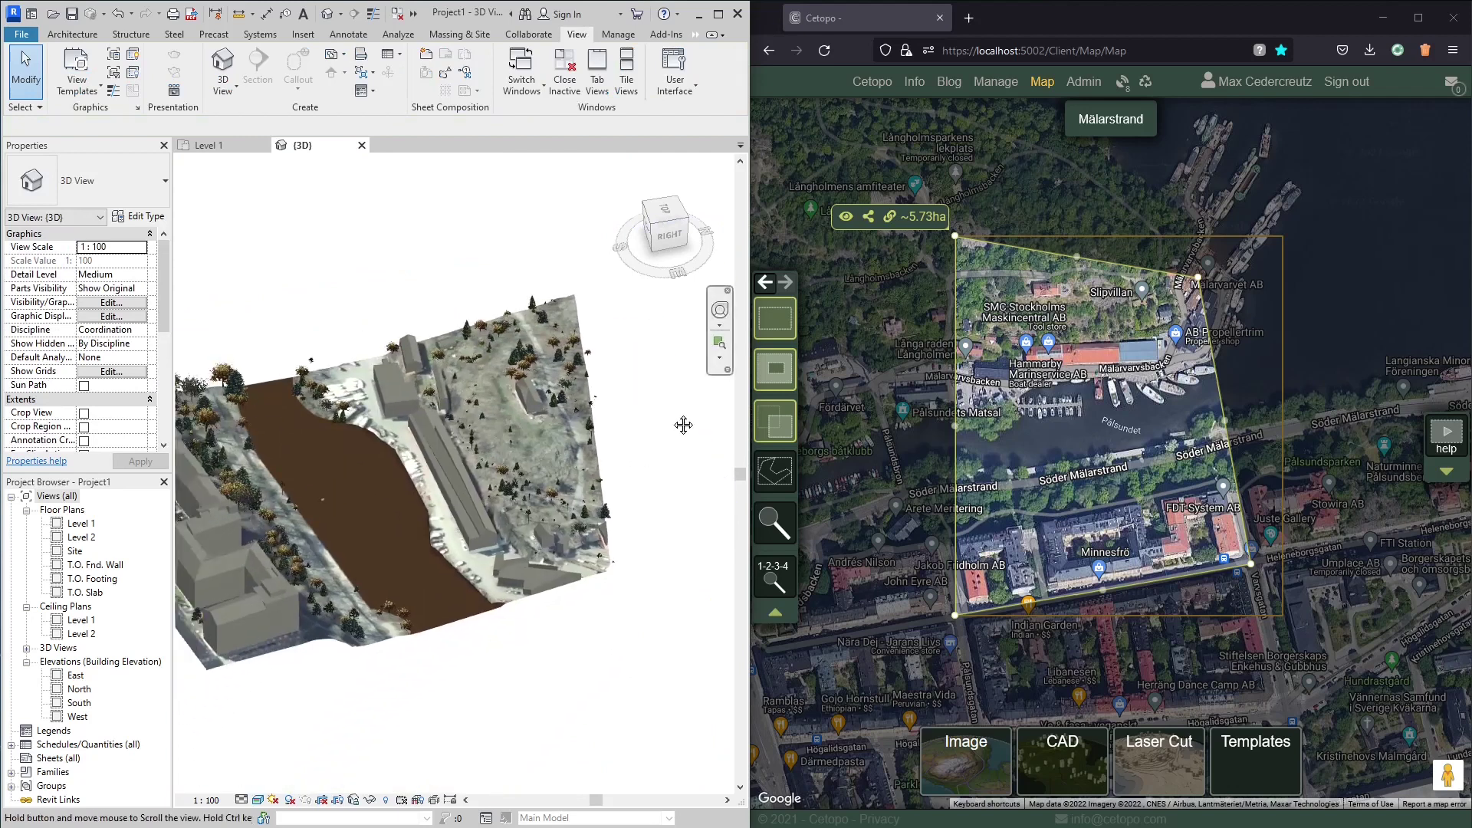
pyautogui.scroll(-3, 614, 452)
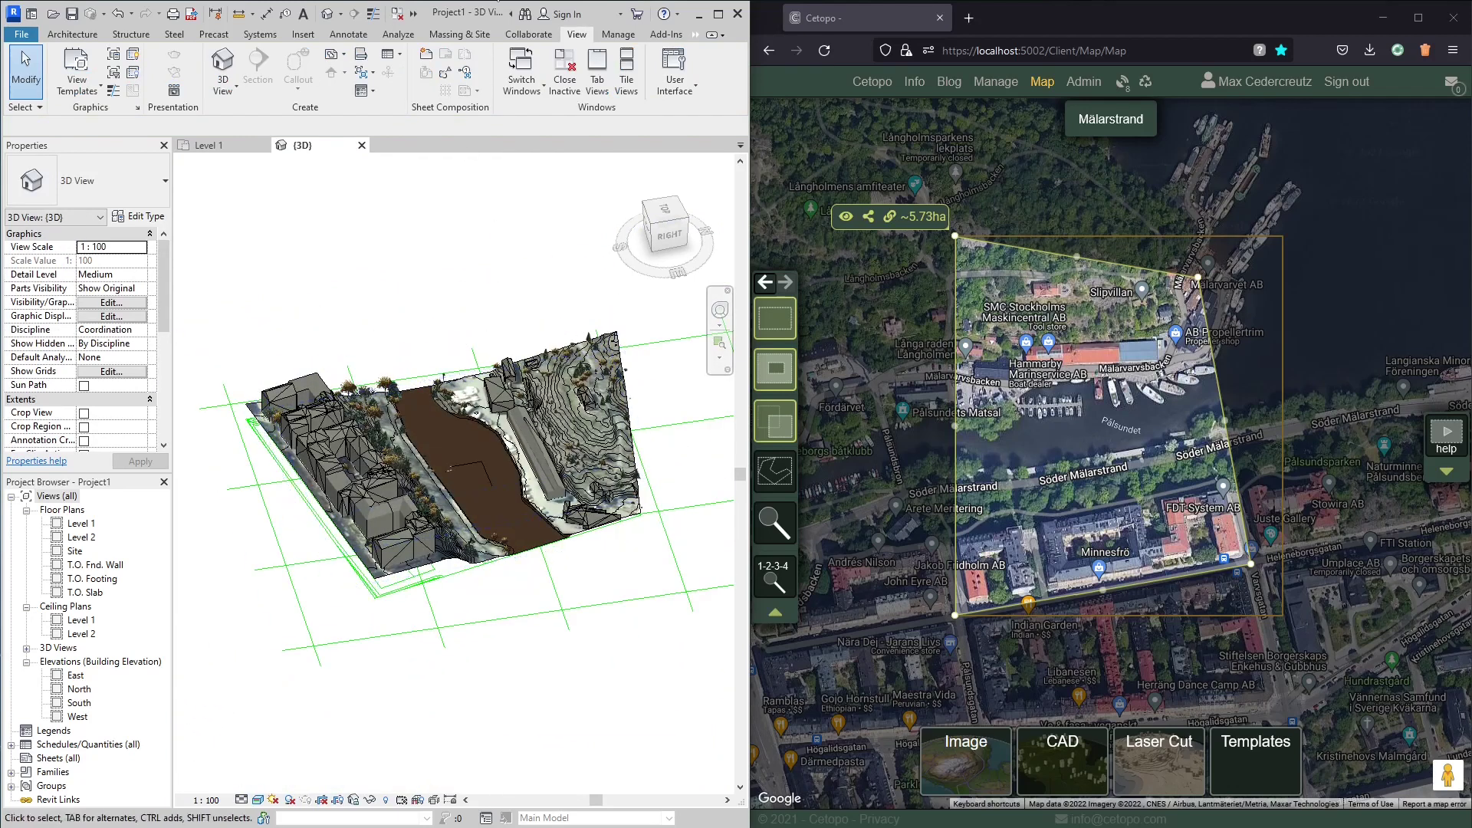
# - Start Enscape for the 3D view and fly from the site overview down to ground level on the terrain
pyautogui.click(696, 34)
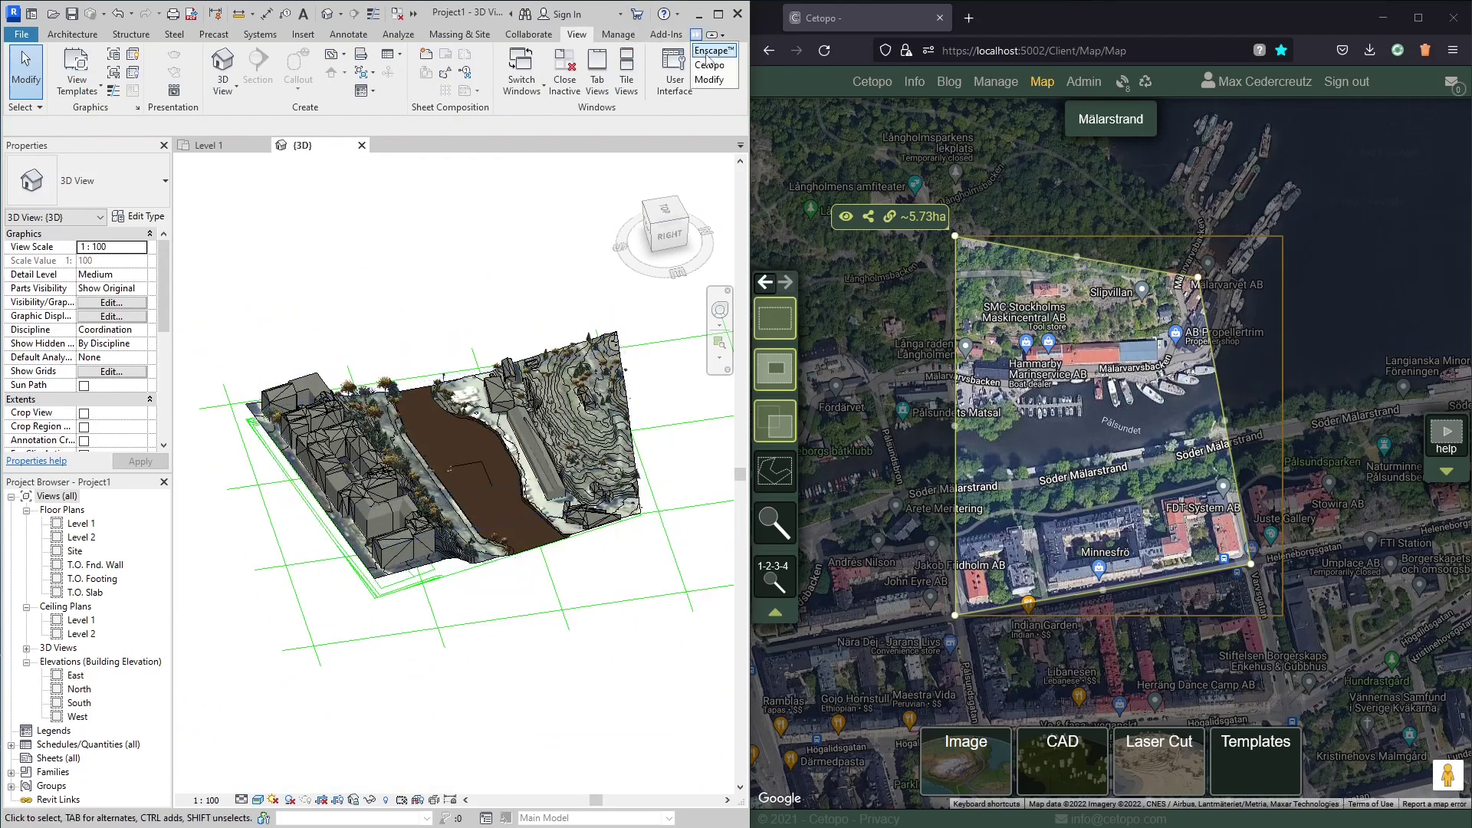
pyautogui.click(707, 52)
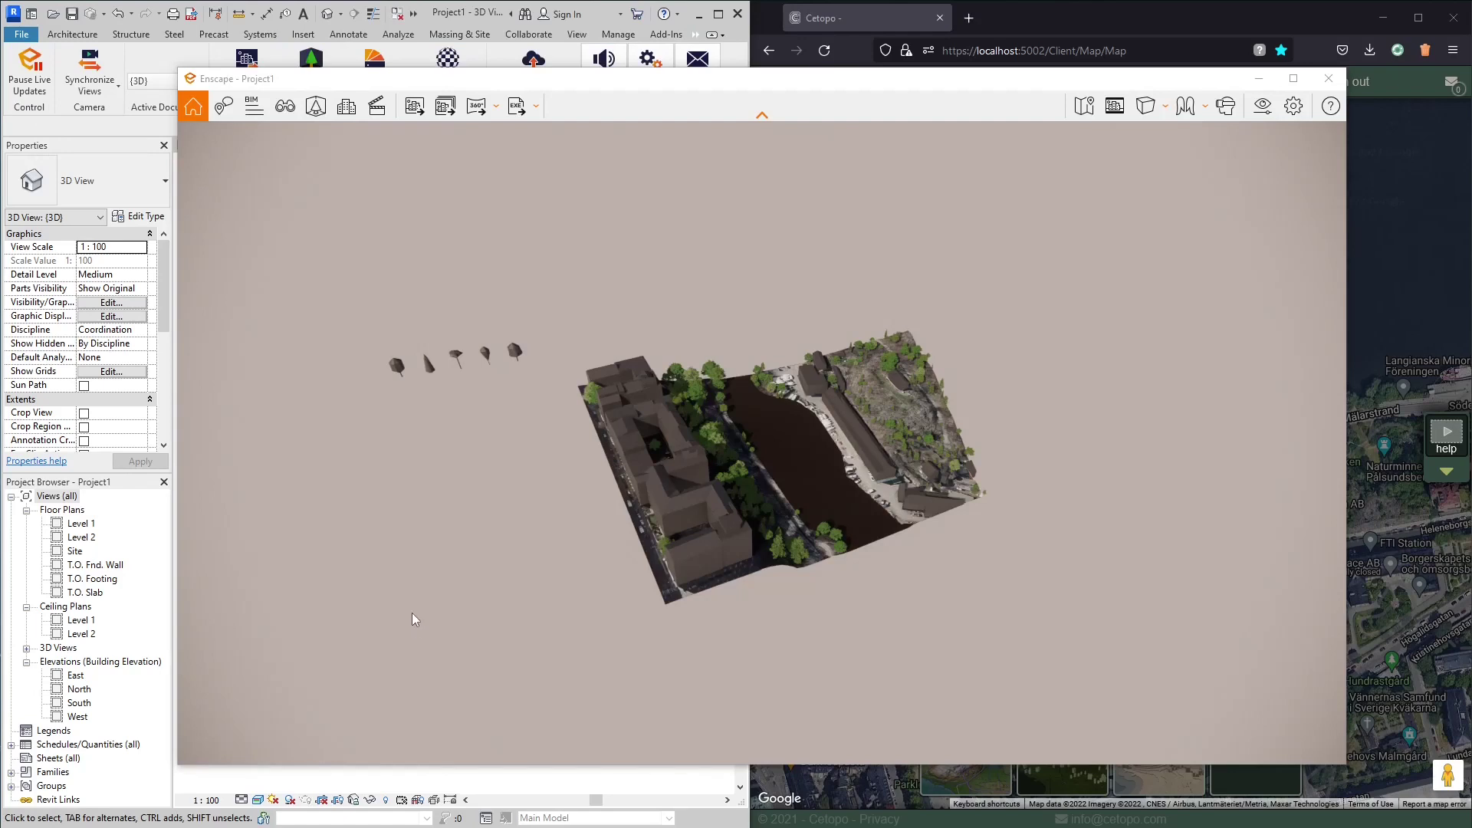
pyautogui.moveTo(920, 590); pyautogui.dragTo(1247, 592)
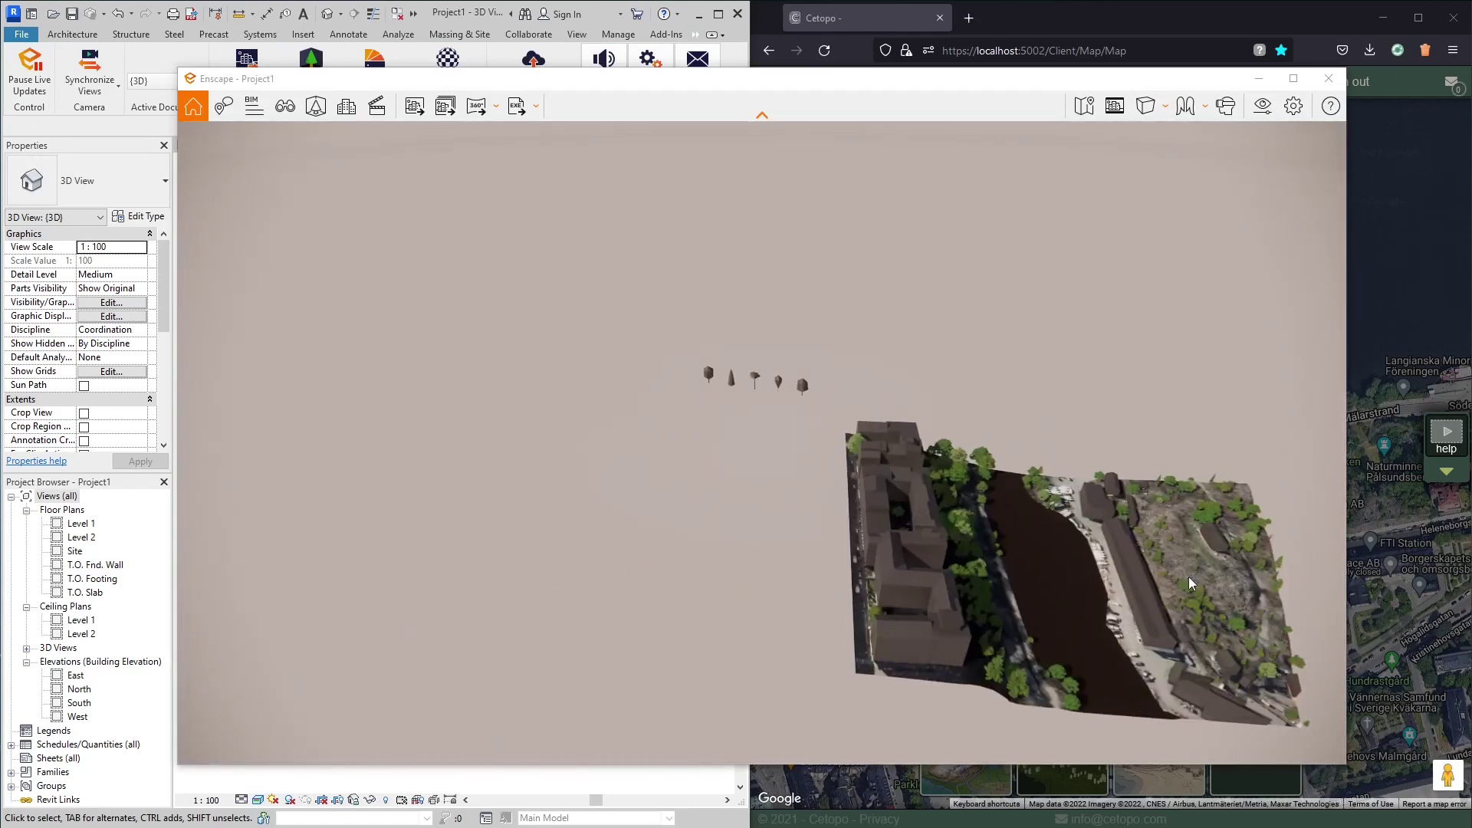
pyautogui.scroll(10, 1246, 575)
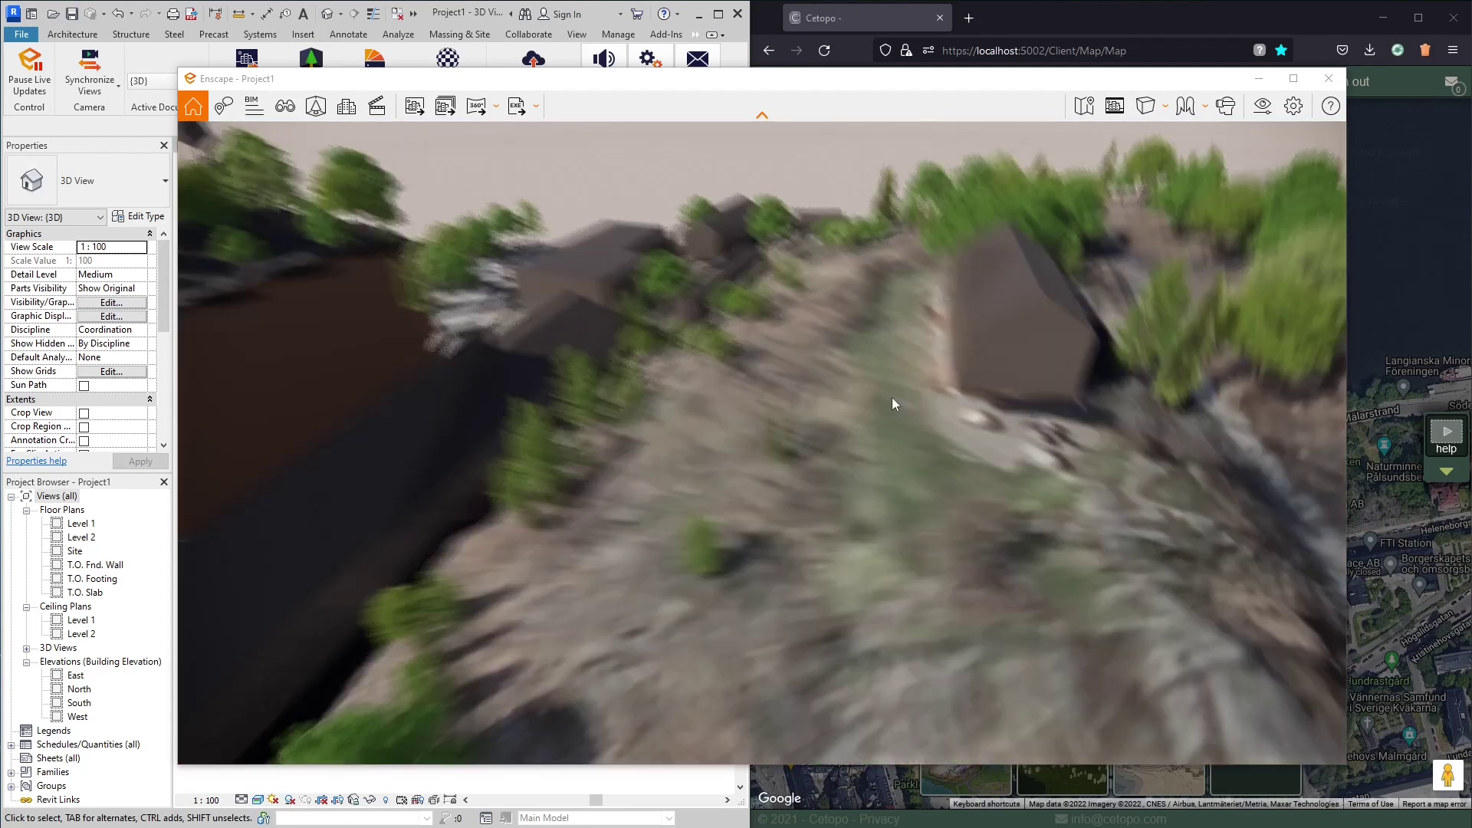
pyautogui.scroll(5, 977, 317)
pyautogui.moveTo(976, 317); pyautogui.dragTo(554, 675)
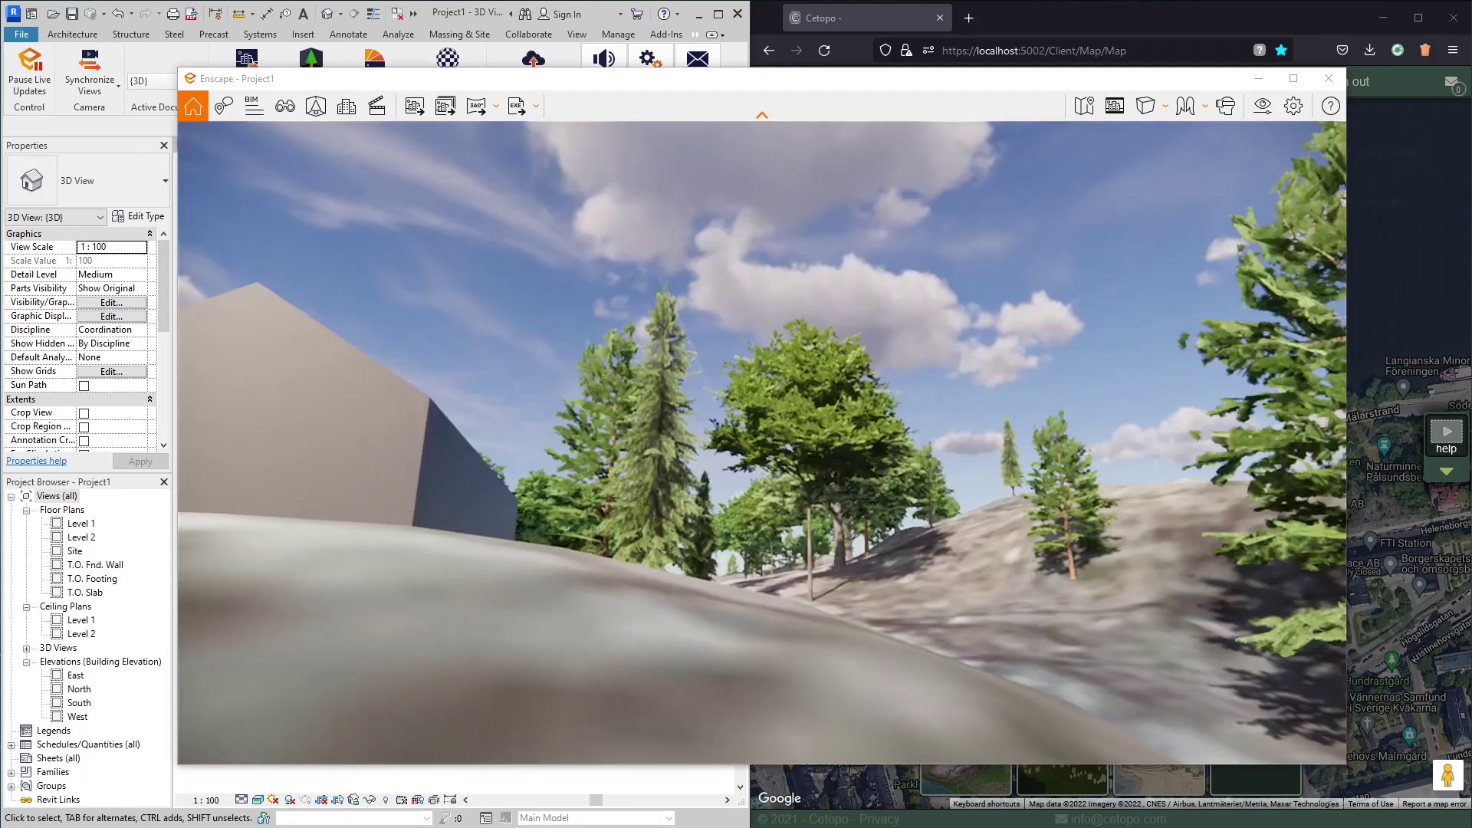
# - Look around the rendered trees, buildings and terrain in Enscape, move back to an aerial overview, and close the Enscape window
pyautogui.moveTo(425, 529); pyautogui.dragTo(723, 475)
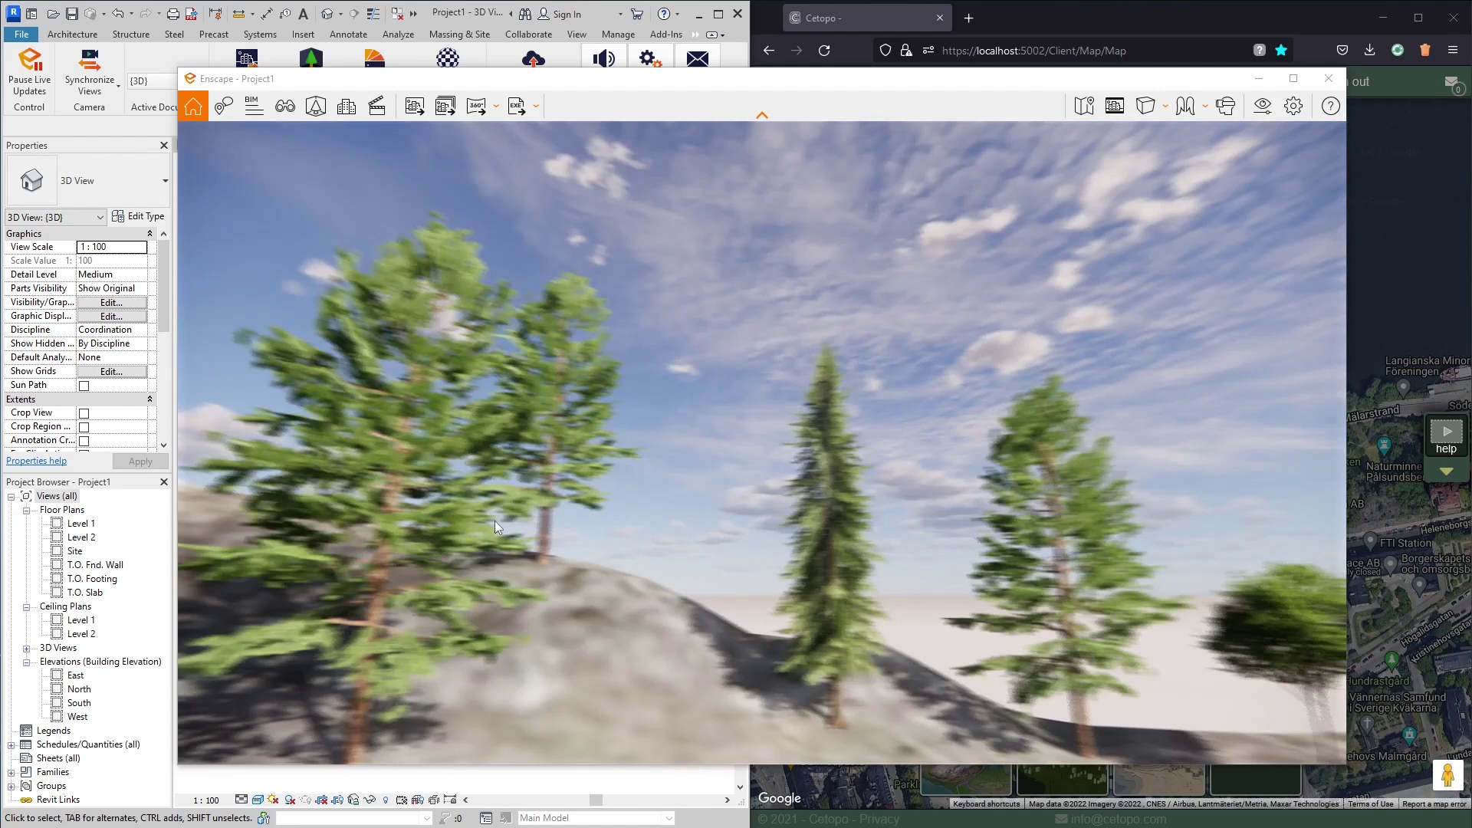
pyautogui.moveTo(495, 522); pyautogui.dragTo(942, 451)
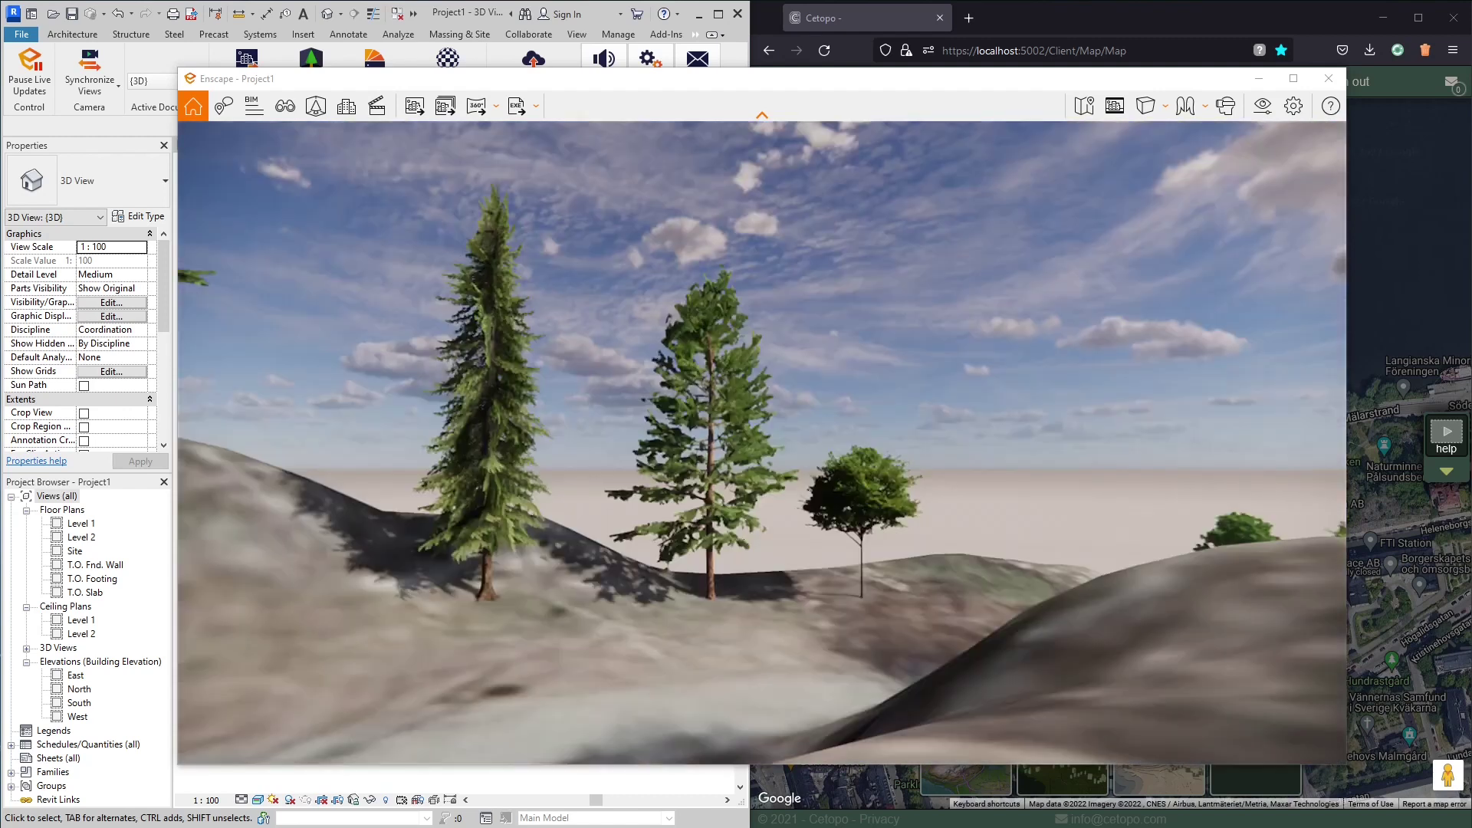
pyautogui.moveTo(744, 540); pyautogui.dragTo(1092, 495)
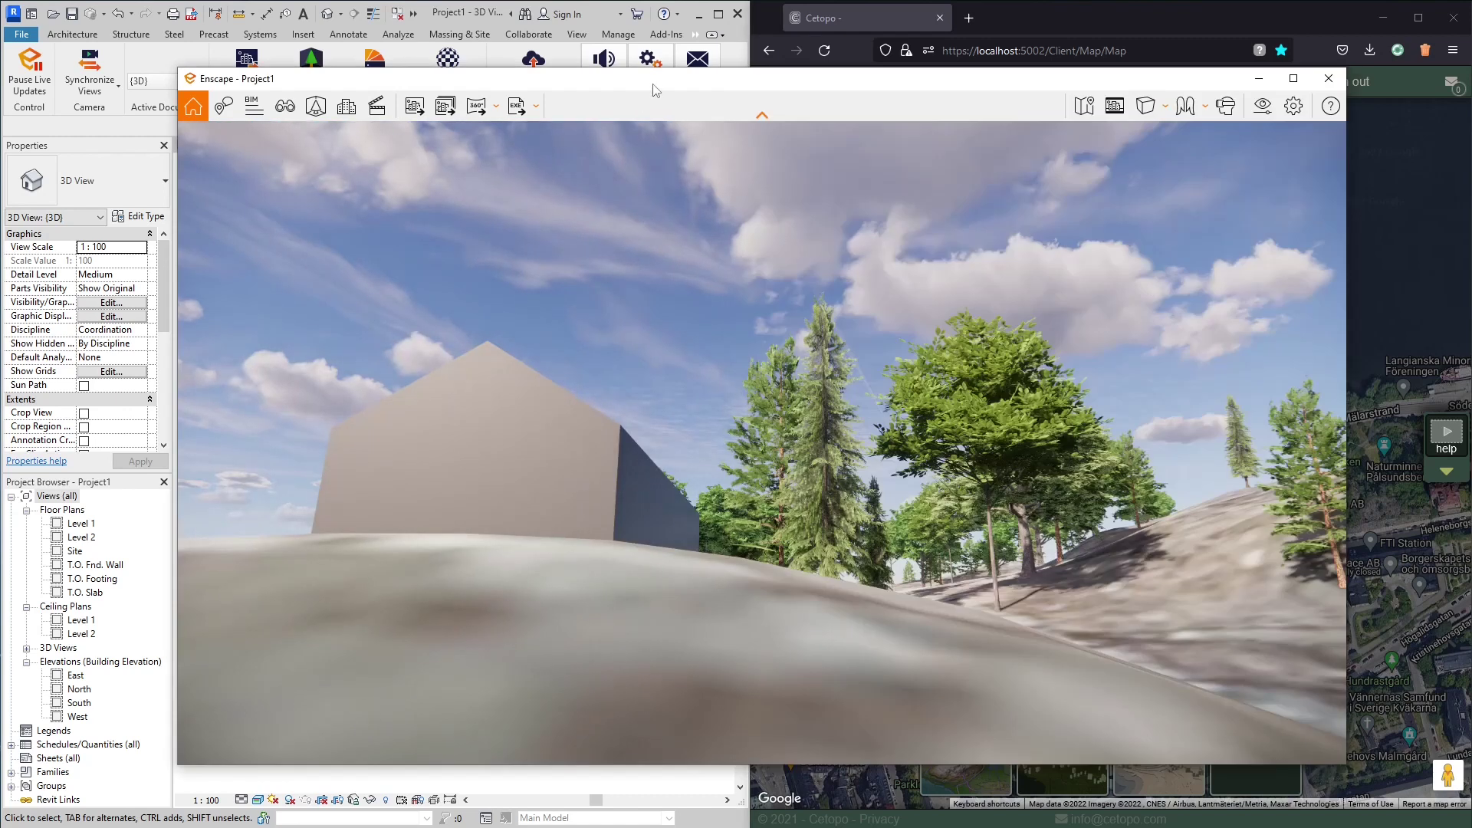
pyautogui.moveTo(648, 220); pyautogui.dragTo(978, 364)
pyautogui.press('w')
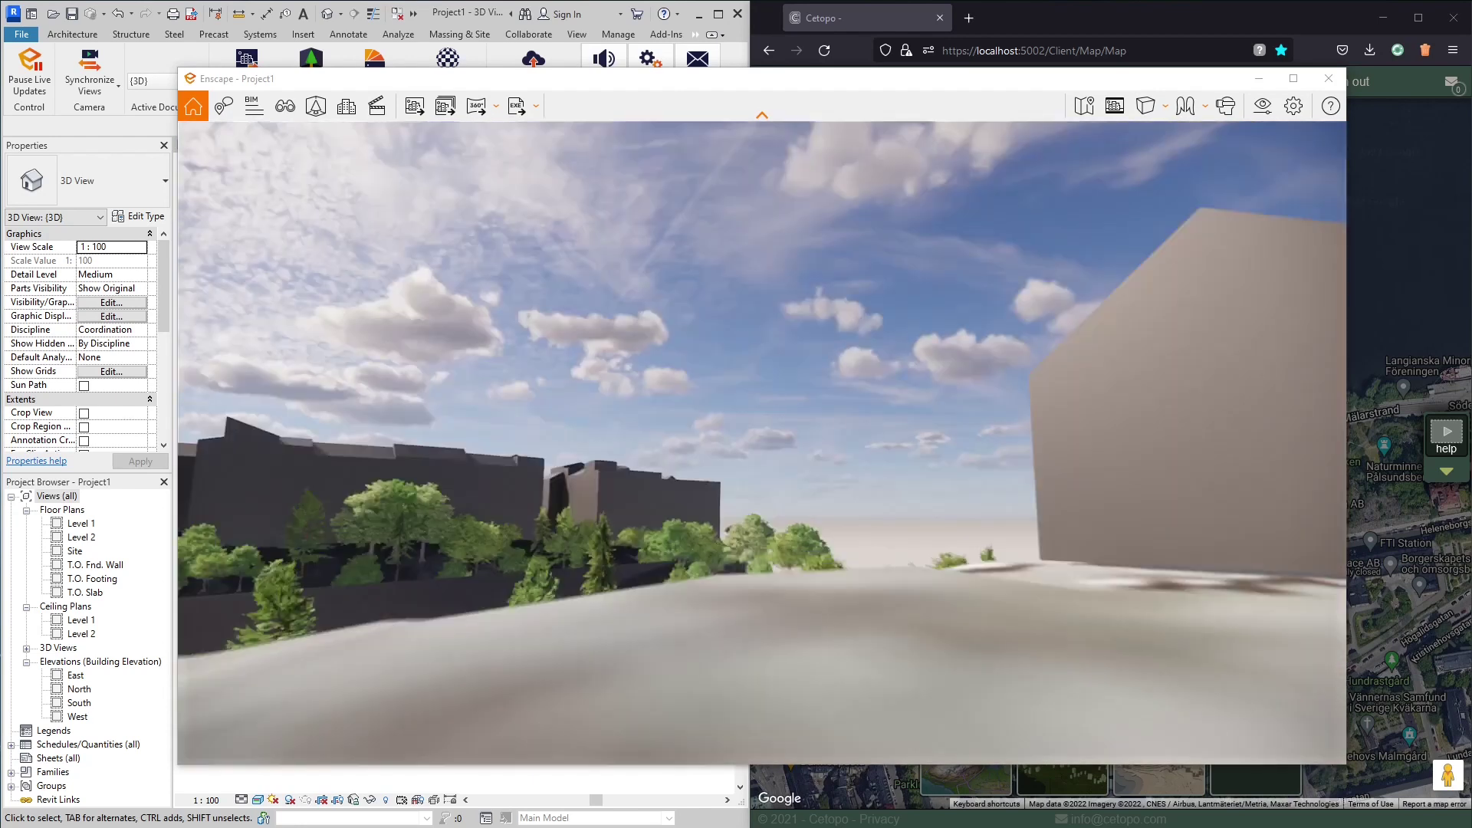
pyautogui.moveTo(913, 403); pyautogui.dragTo(964, 451)
pyautogui.press('s')
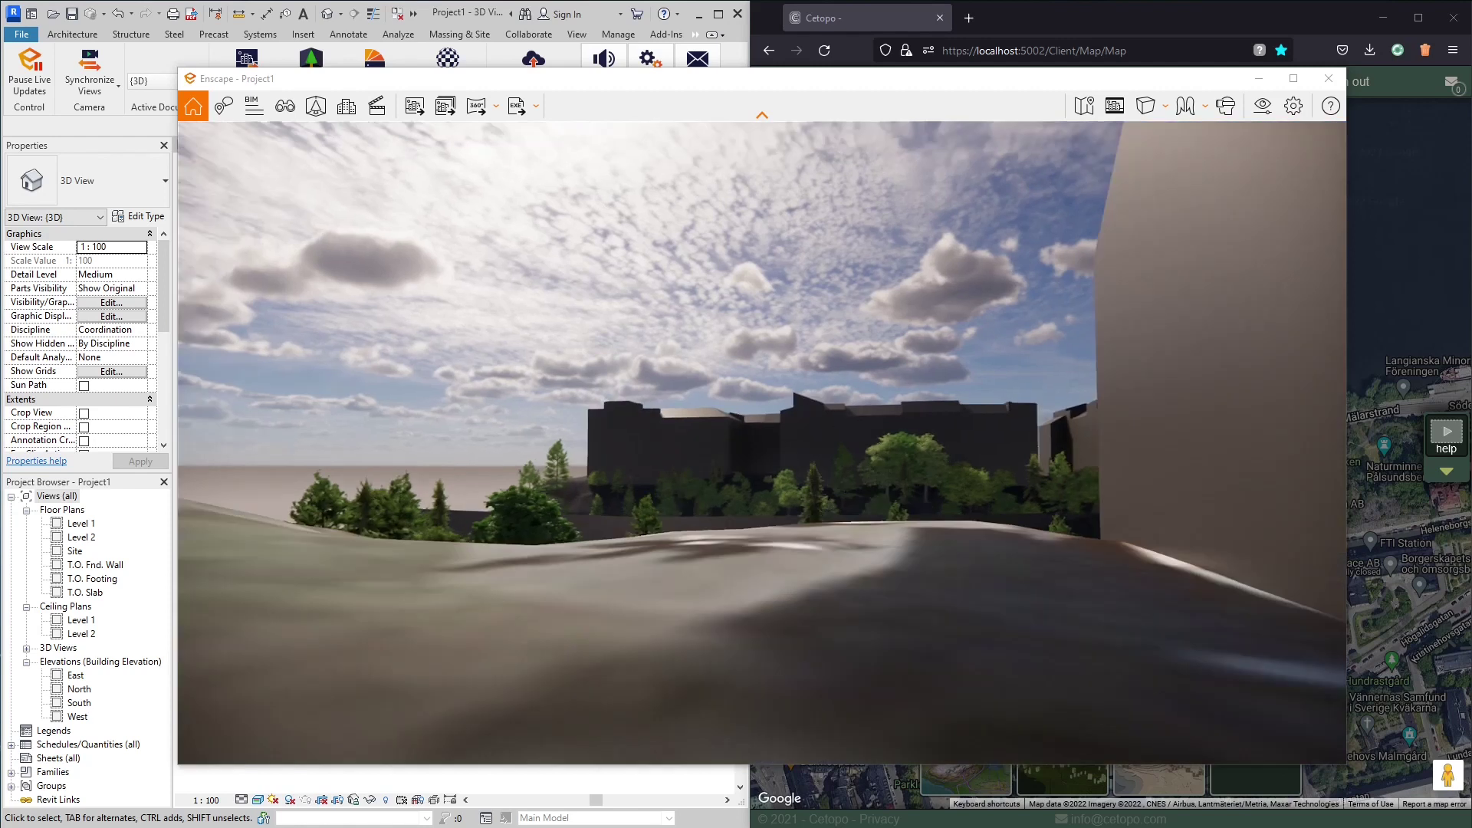
pyautogui.moveTo(824, 316); pyautogui.dragTo(782, 310)
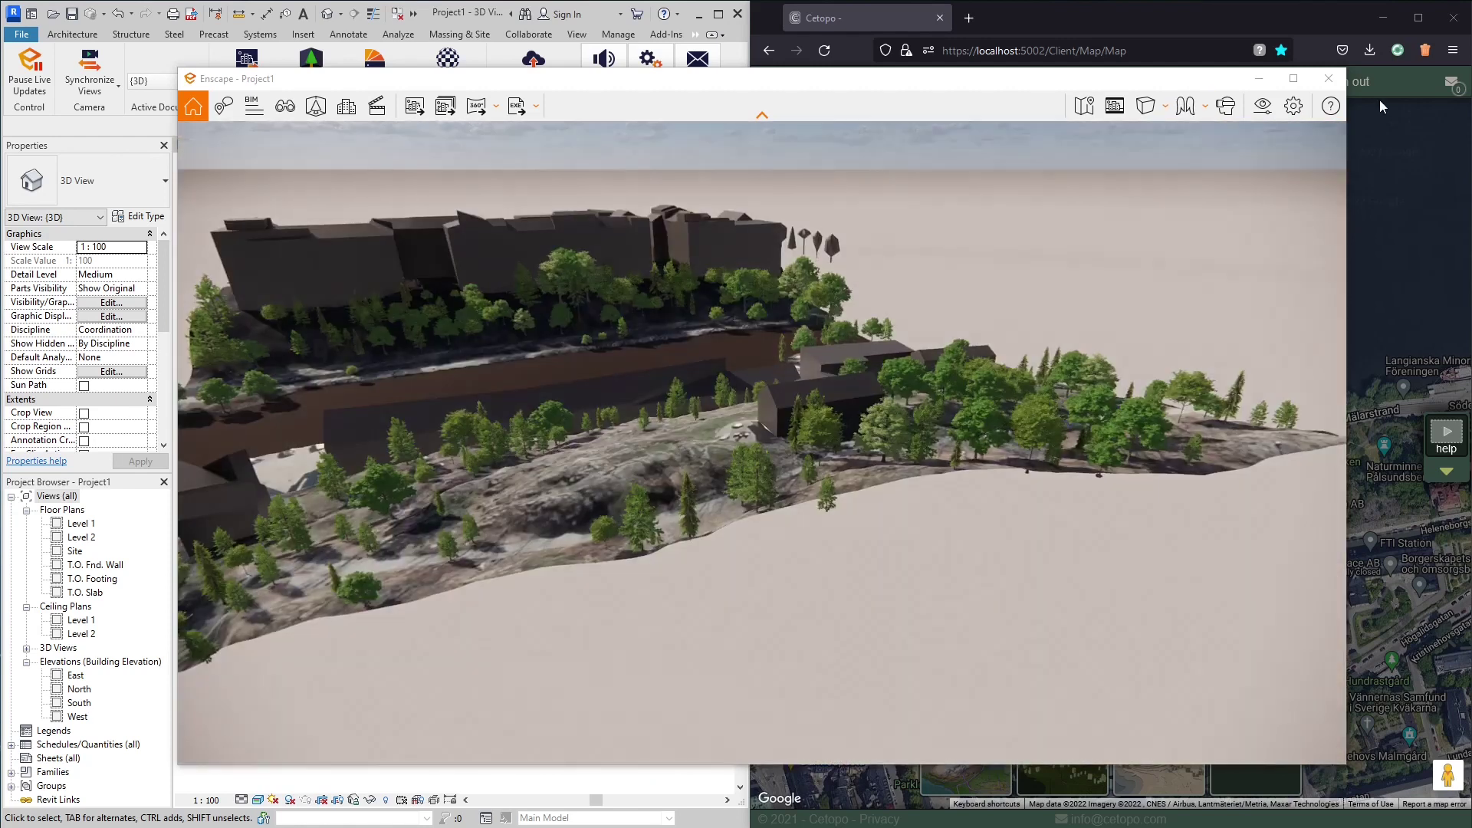
pyautogui.click(1329, 79)
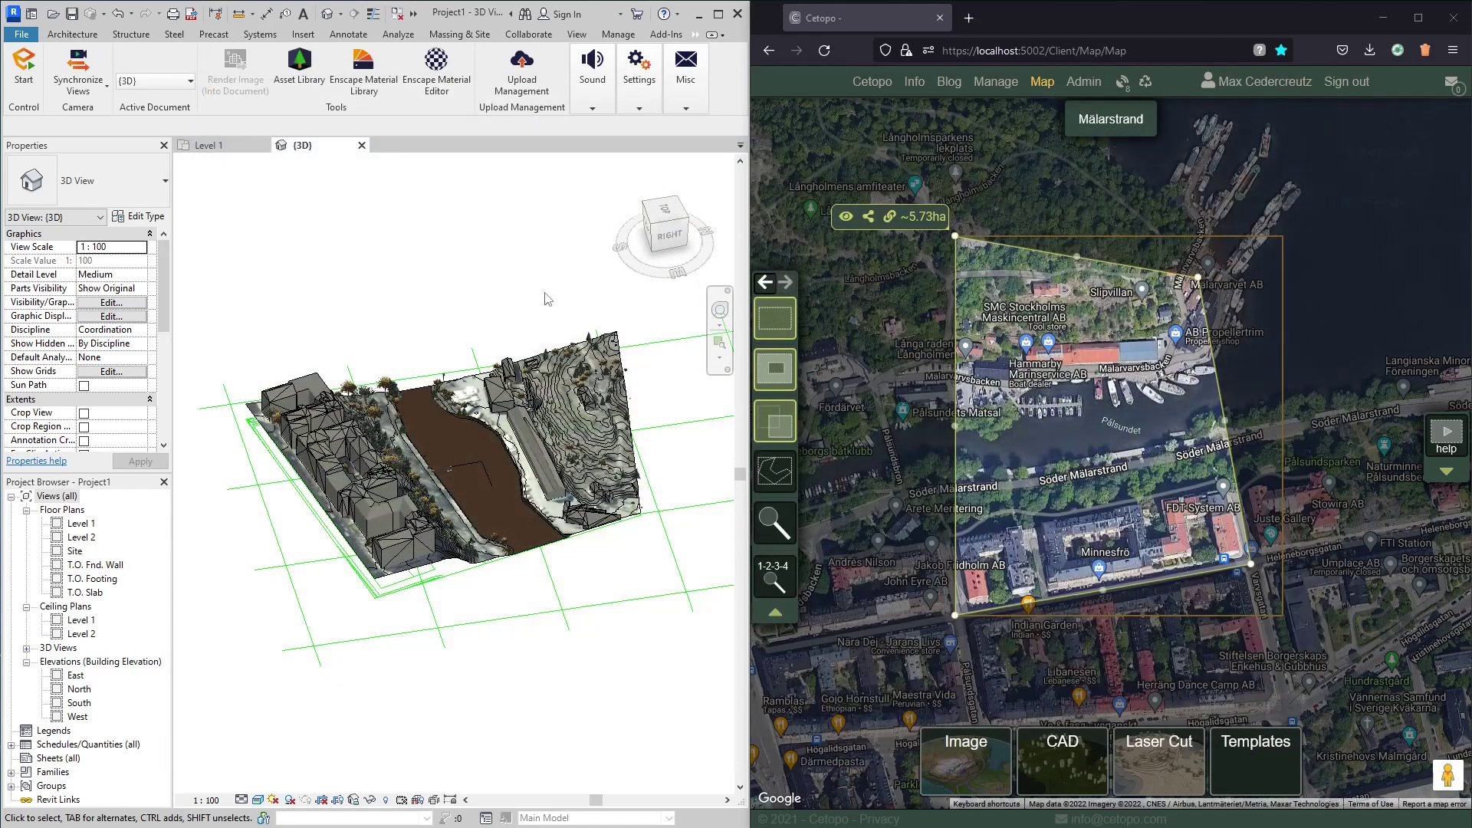
# - Open the project's Location and Site settings in Revit and check the survey-point location and the defined sites
pyautogui.scroll(3, 502, 260)
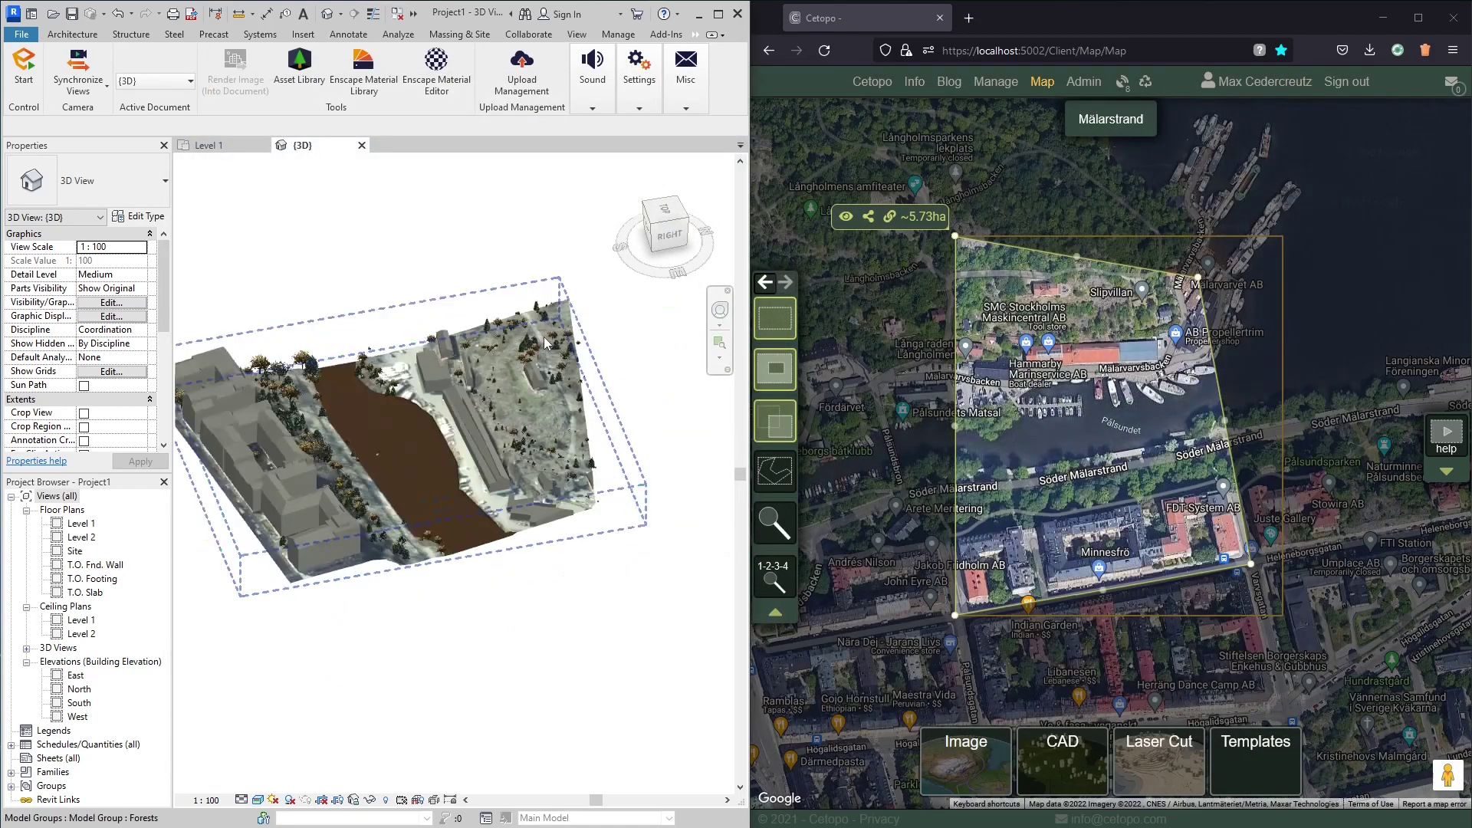
pyautogui.scroll(-3, 468, 328)
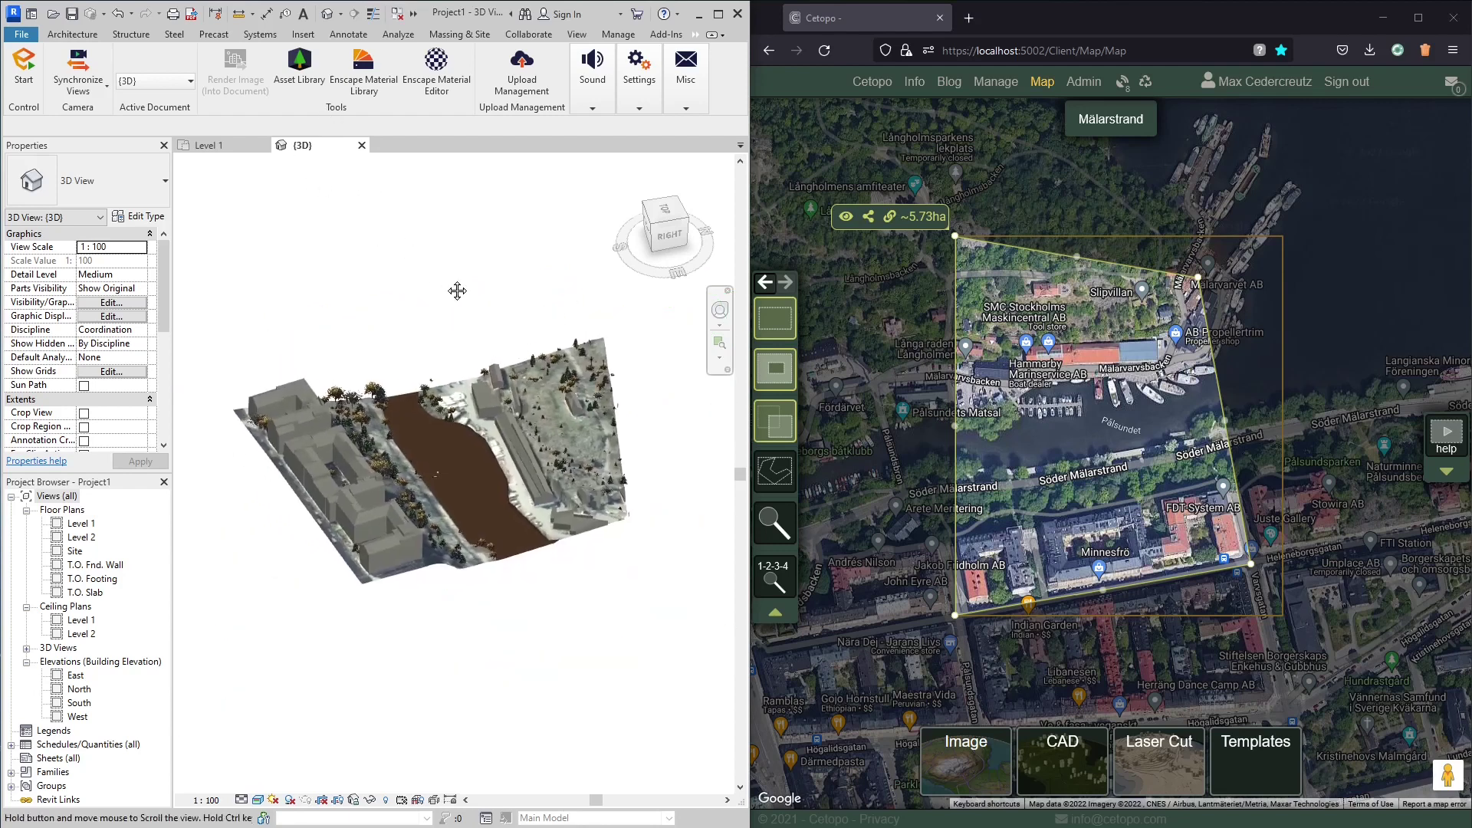
pyautogui.click(621, 40)
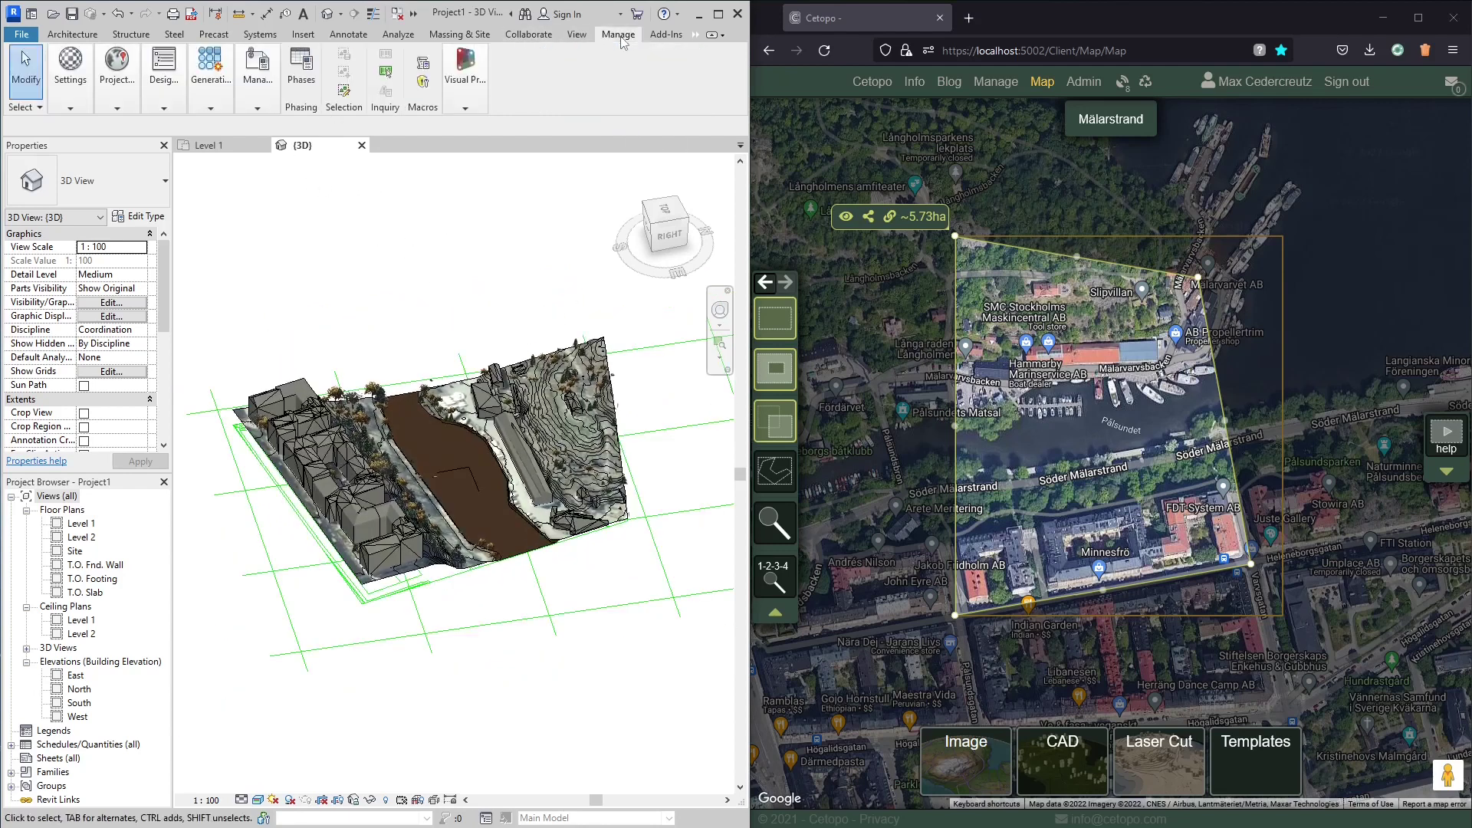
pyautogui.click(127, 91)
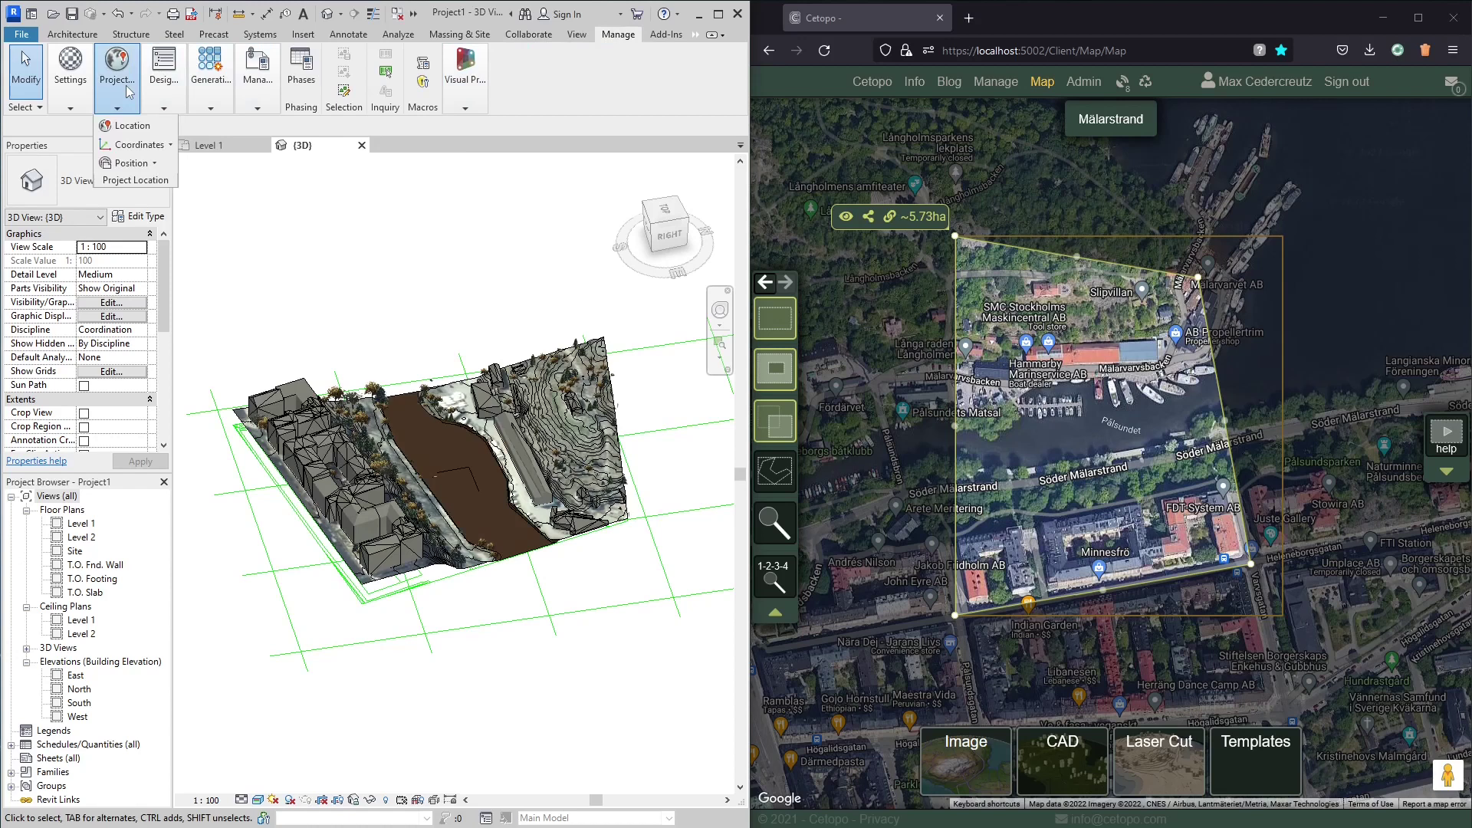
pyautogui.click(140, 127)
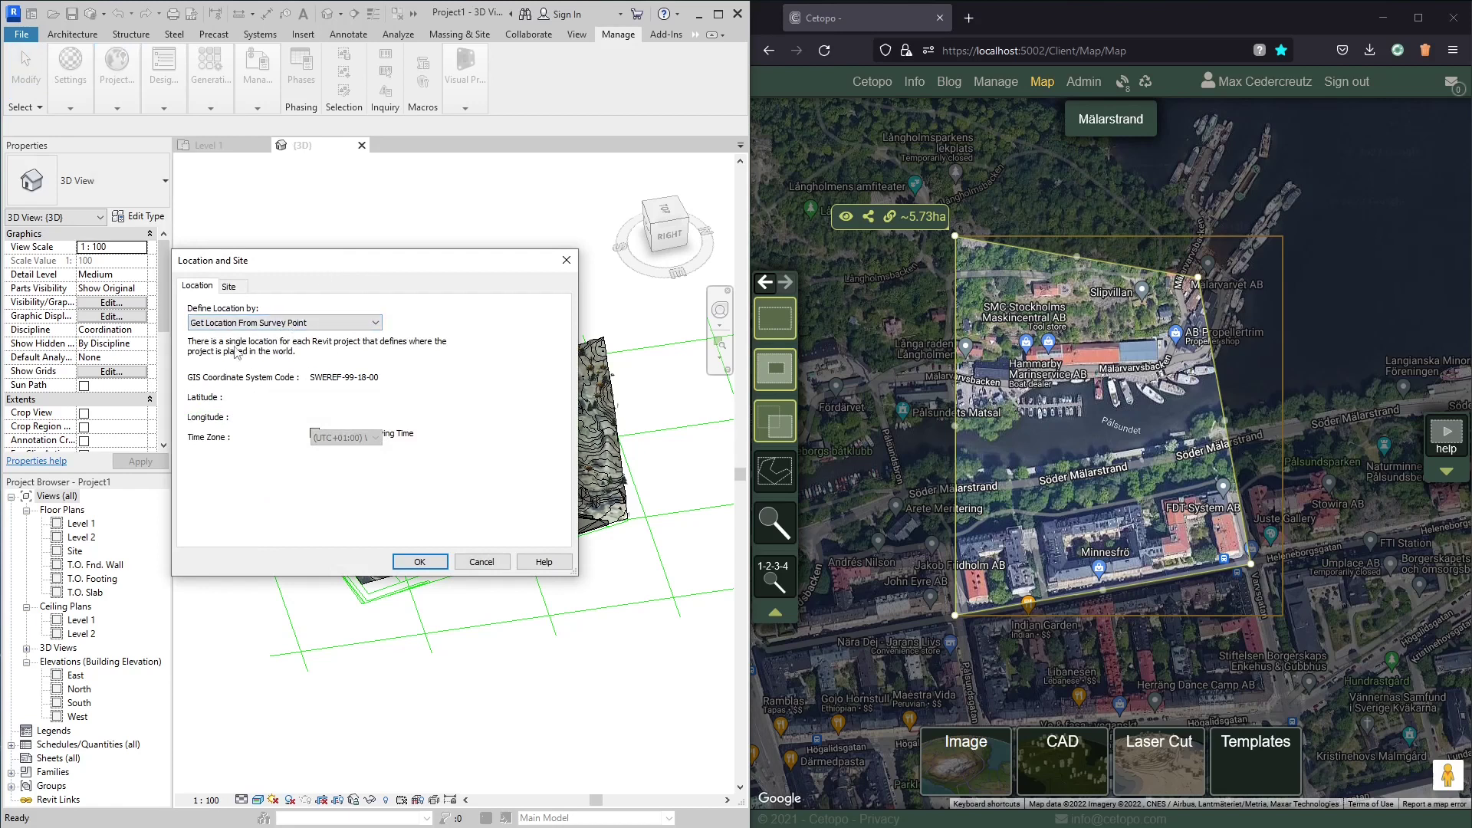
pyautogui.click(229, 287)
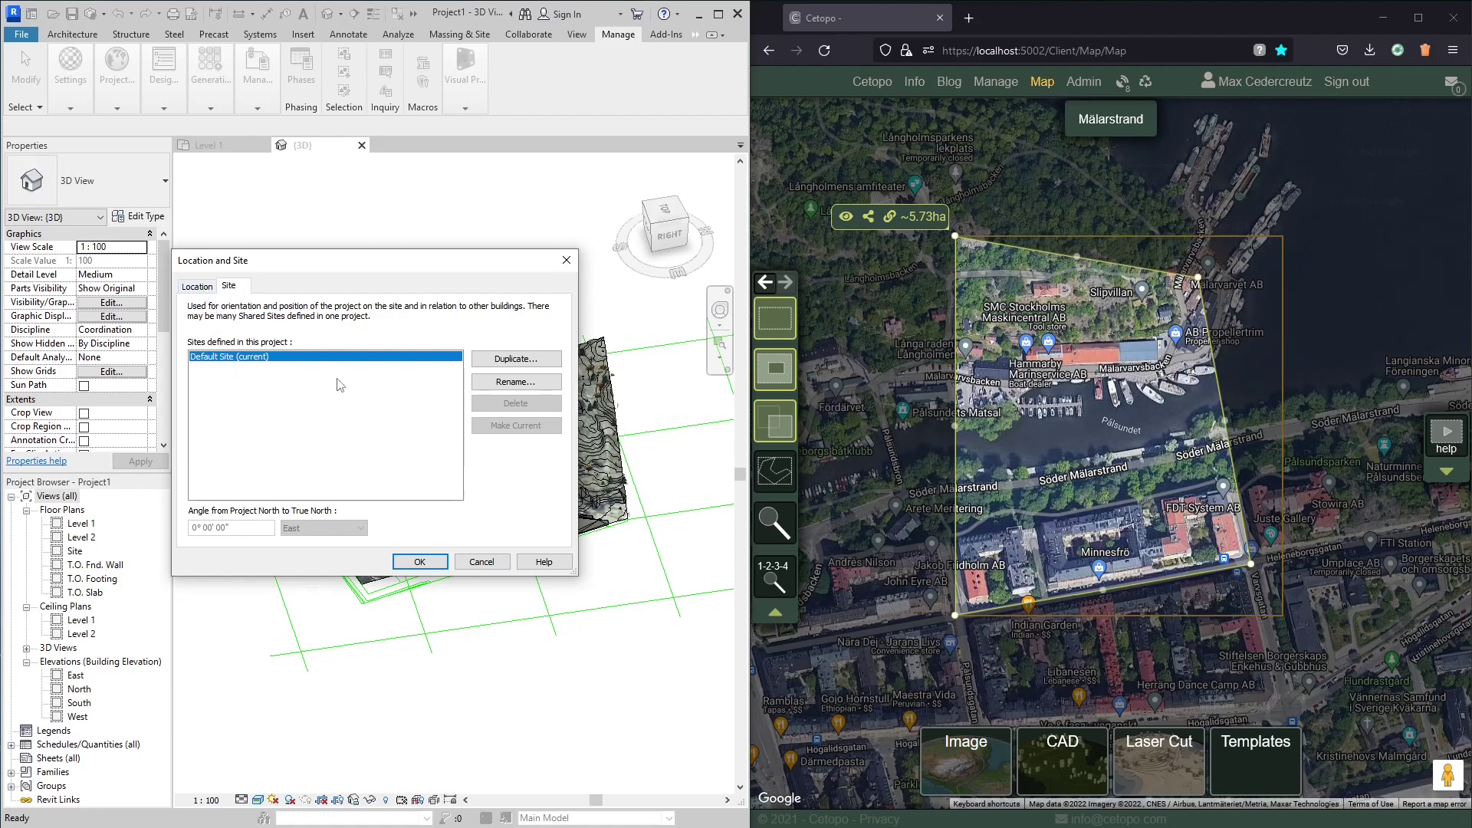
# - Define the project location by Default City List and check the latitude and longitude of the imported location
pyautogui.click(207, 288)
pyautogui.click(311, 323)
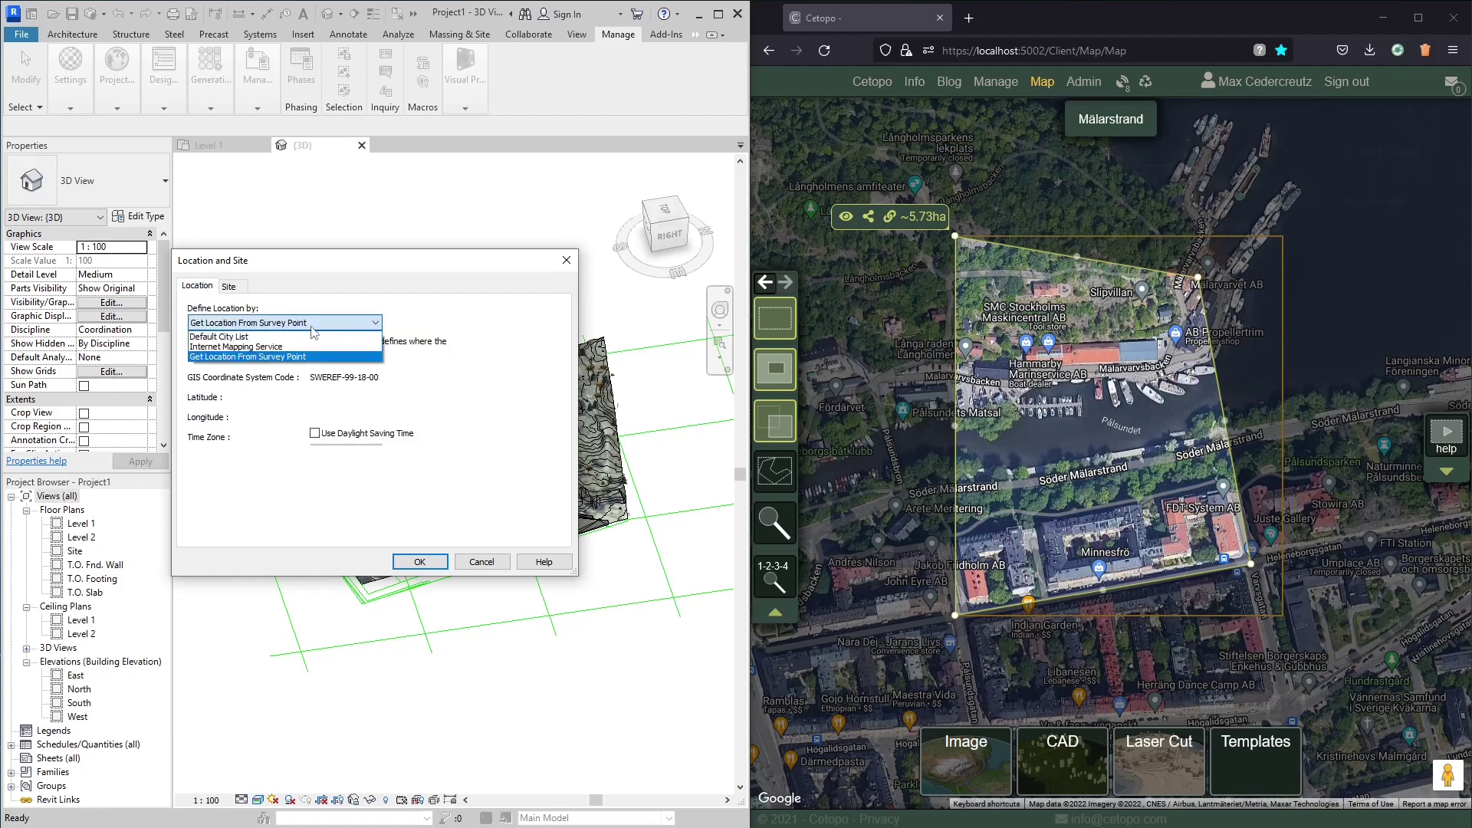
pyautogui.click(302, 343)
pyautogui.moveTo(322, 398); pyautogui.dragTo(433, 396)
pyautogui.doubleClick(319, 415)
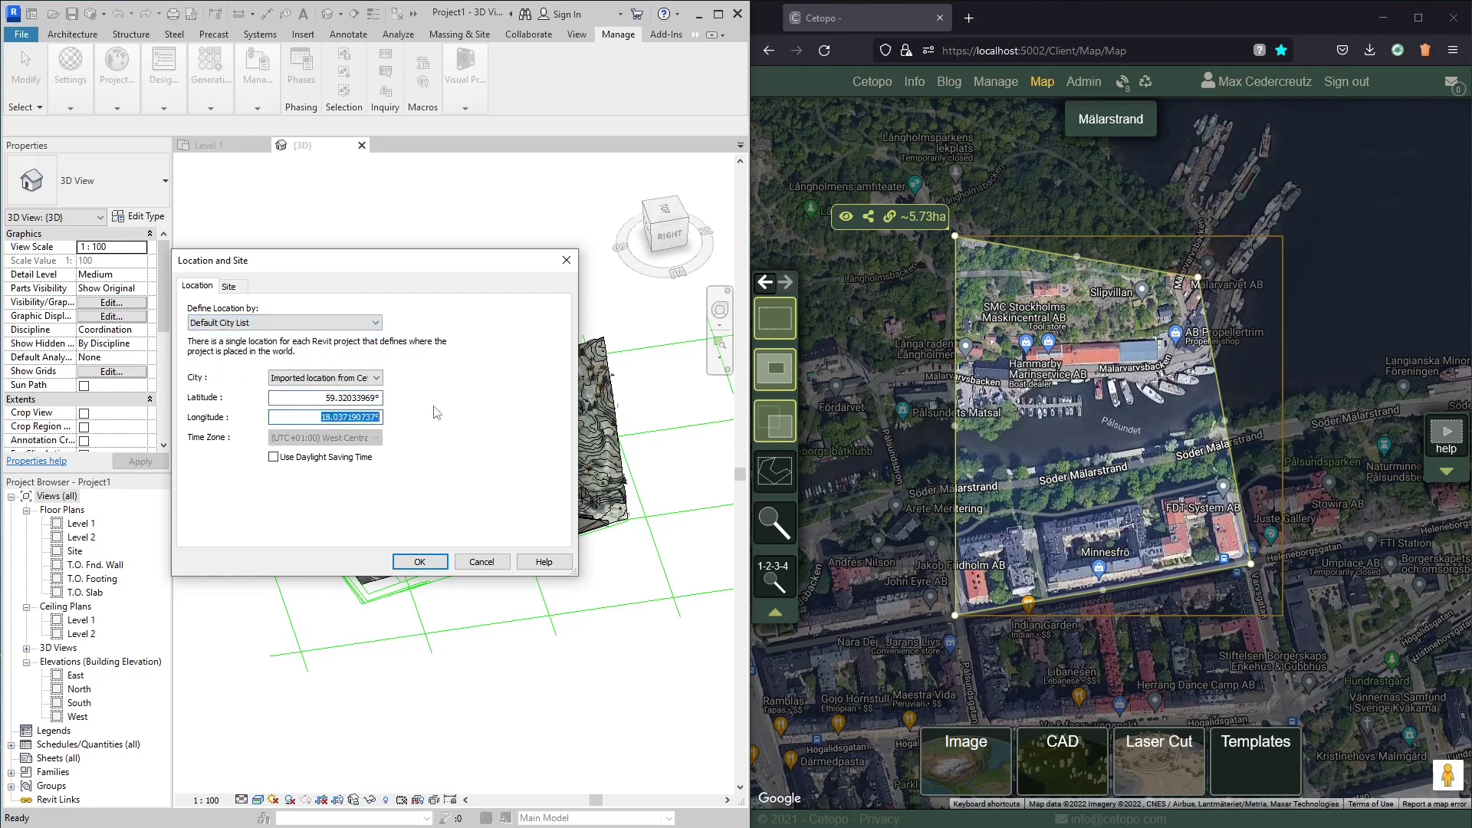
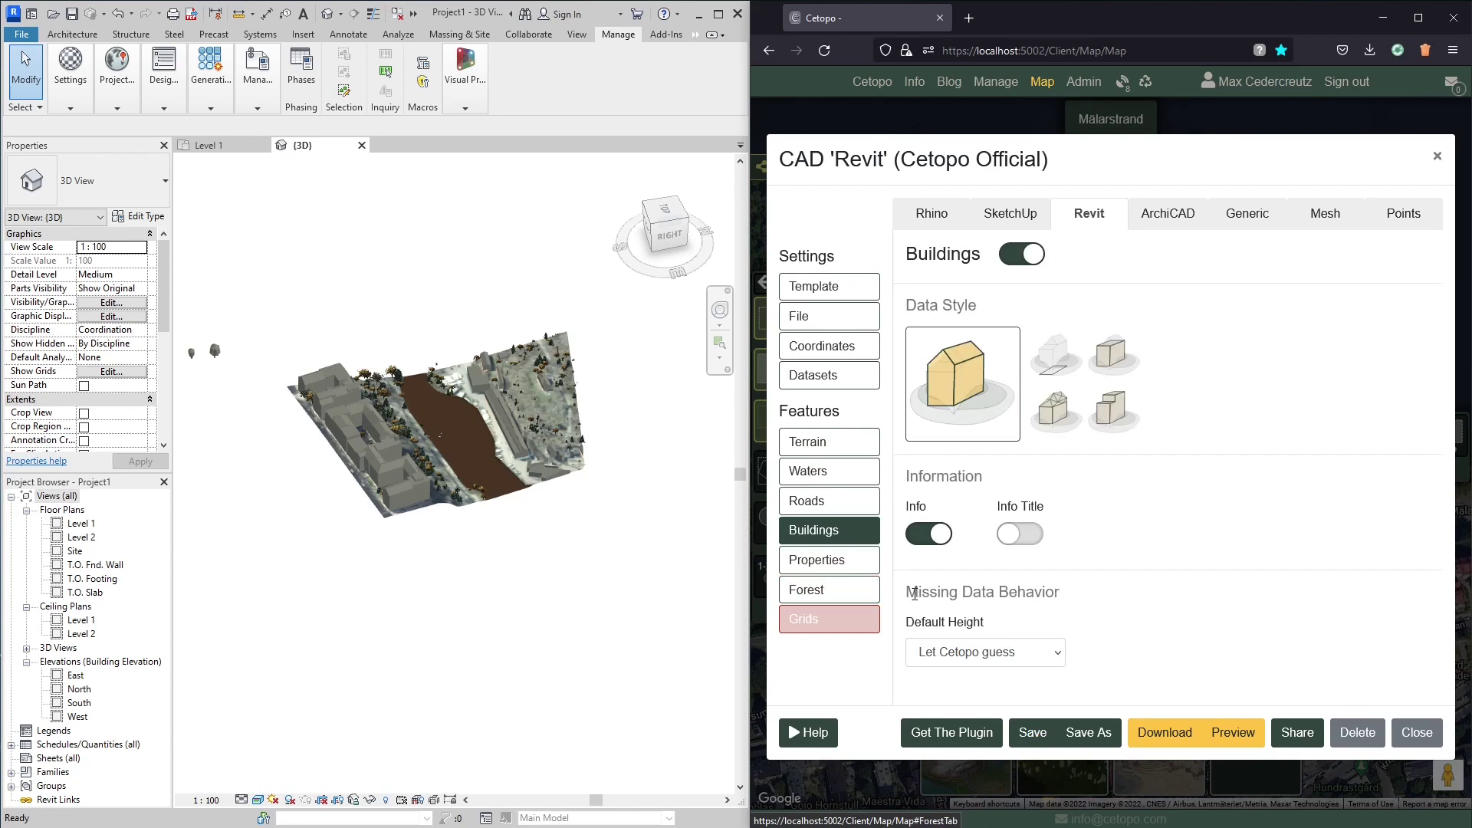
# - Download the Cetopo Revit package for the extended area and extract Cetopo_CAD_Revit_8ha.zip in the Downloads folder
pyautogui.click(1166, 731)
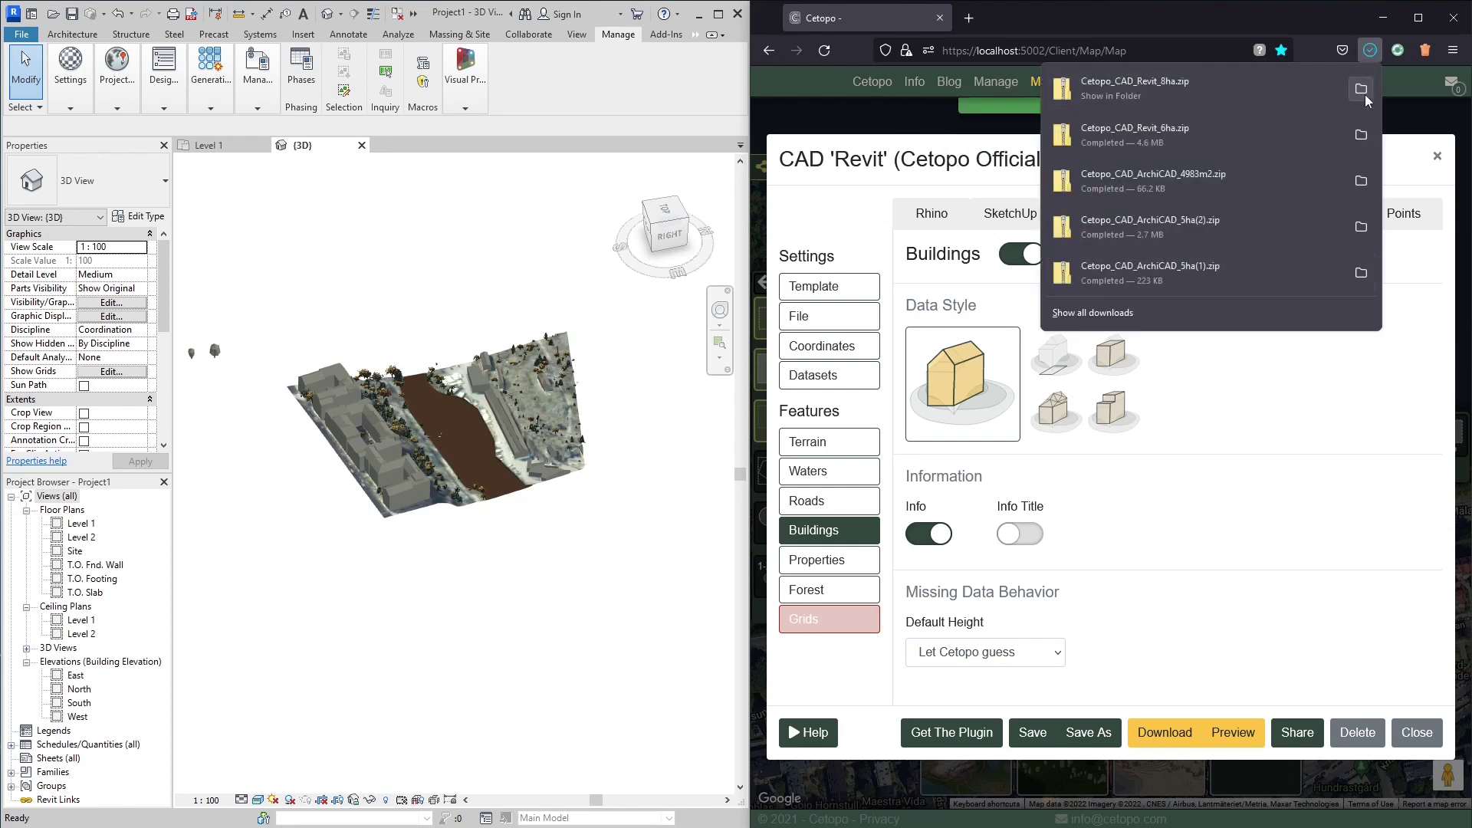
pyautogui.click(1364, 92)
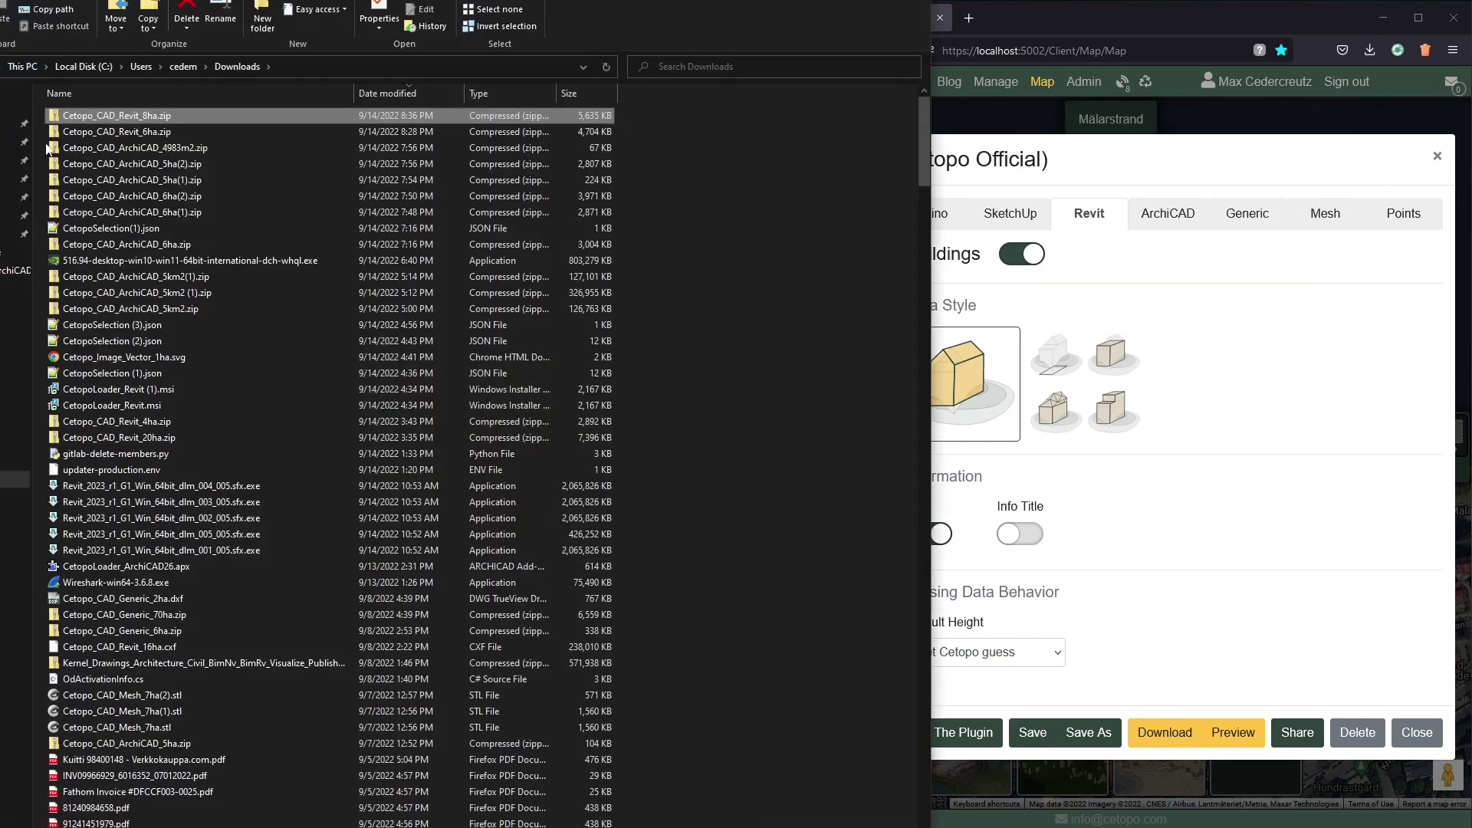
pyautogui.rightClick(85, 124)
pyautogui.rightClick(94, 117)
pyautogui.click(155, 191)
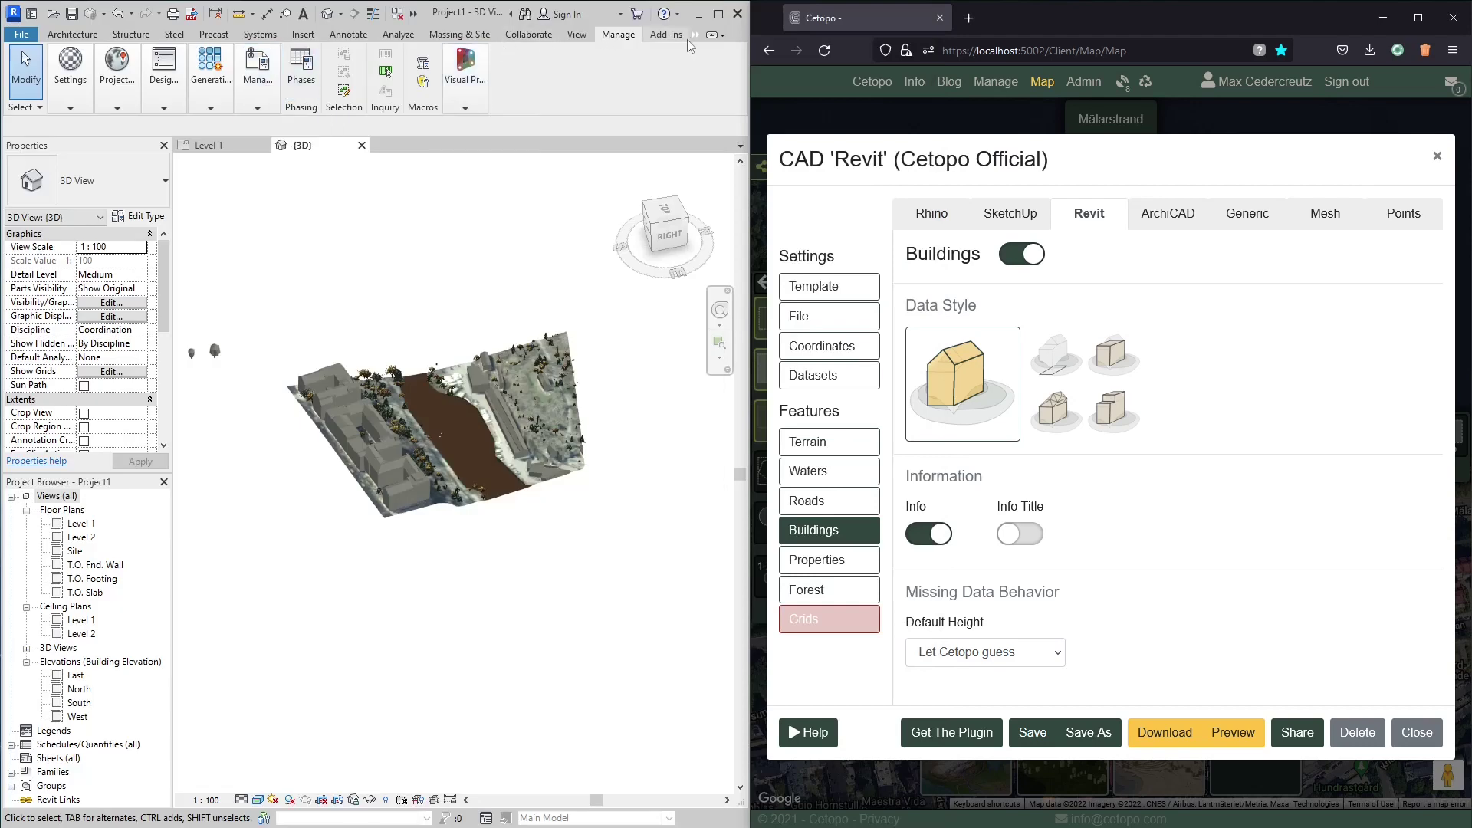
# - Import the downloaded Cetopo terrain data into the Revit project with the Cetopo loader, using the existing project location
pyautogui.click(686, 39)
pyautogui.click(696, 36)
pyautogui.click(709, 67)
pyautogui.click(21, 63)
pyautogui.click(402, 246)
pyautogui.click(360, 318)
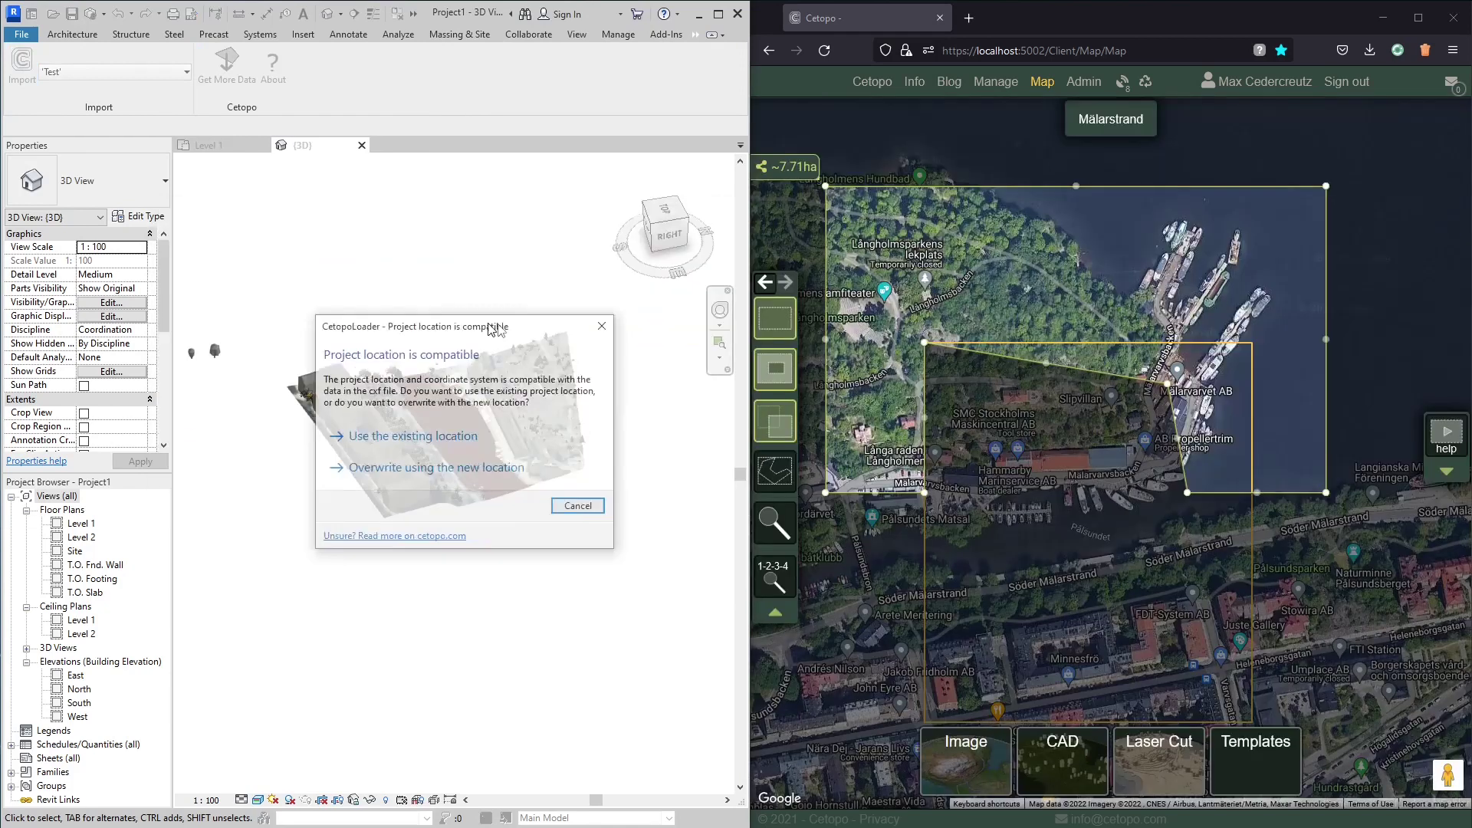
pyautogui.moveTo(492, 330); pyautogui.dragTo(459, 184)
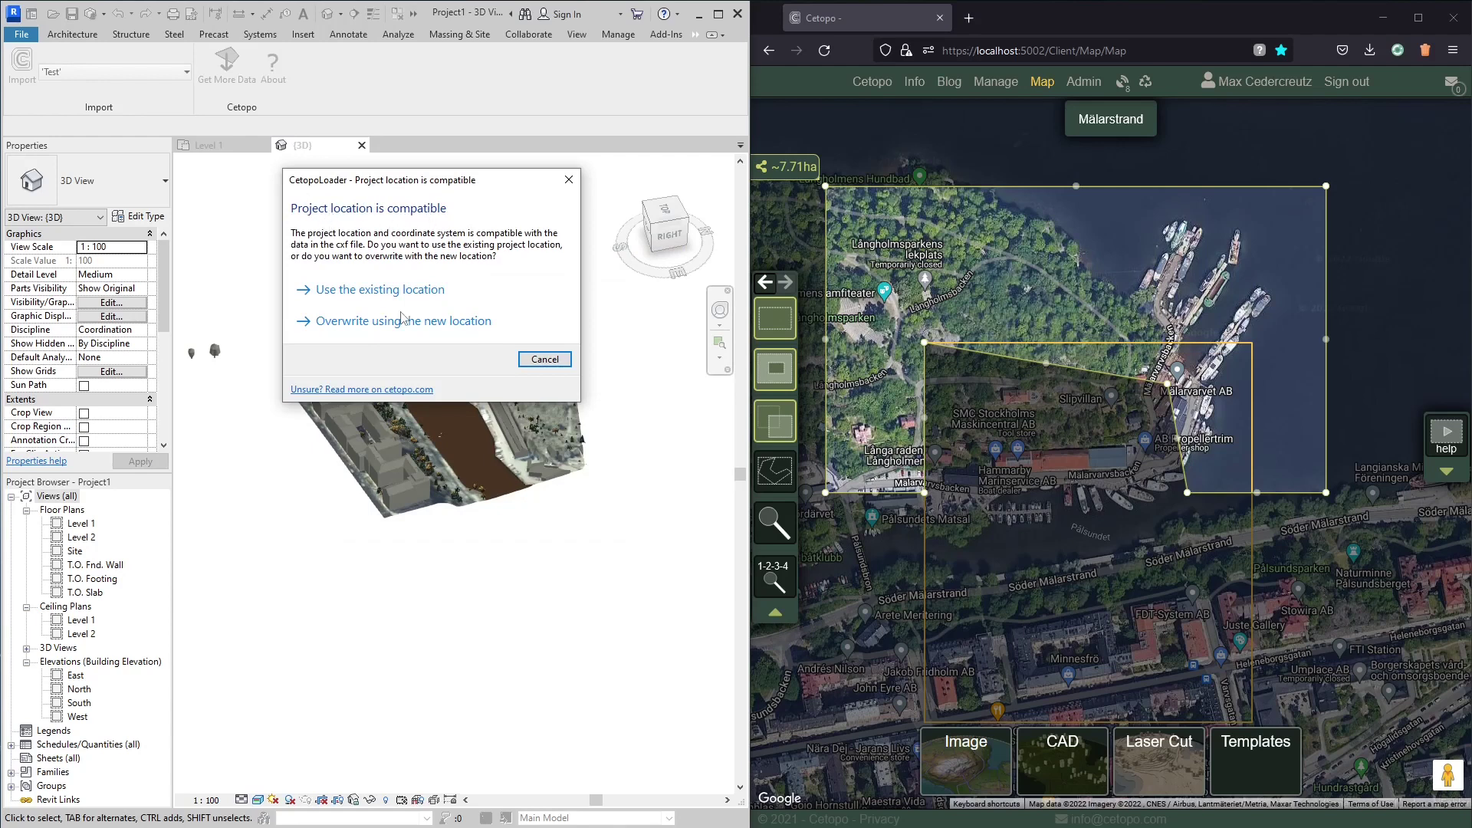
pyautogui.click(376, 296)
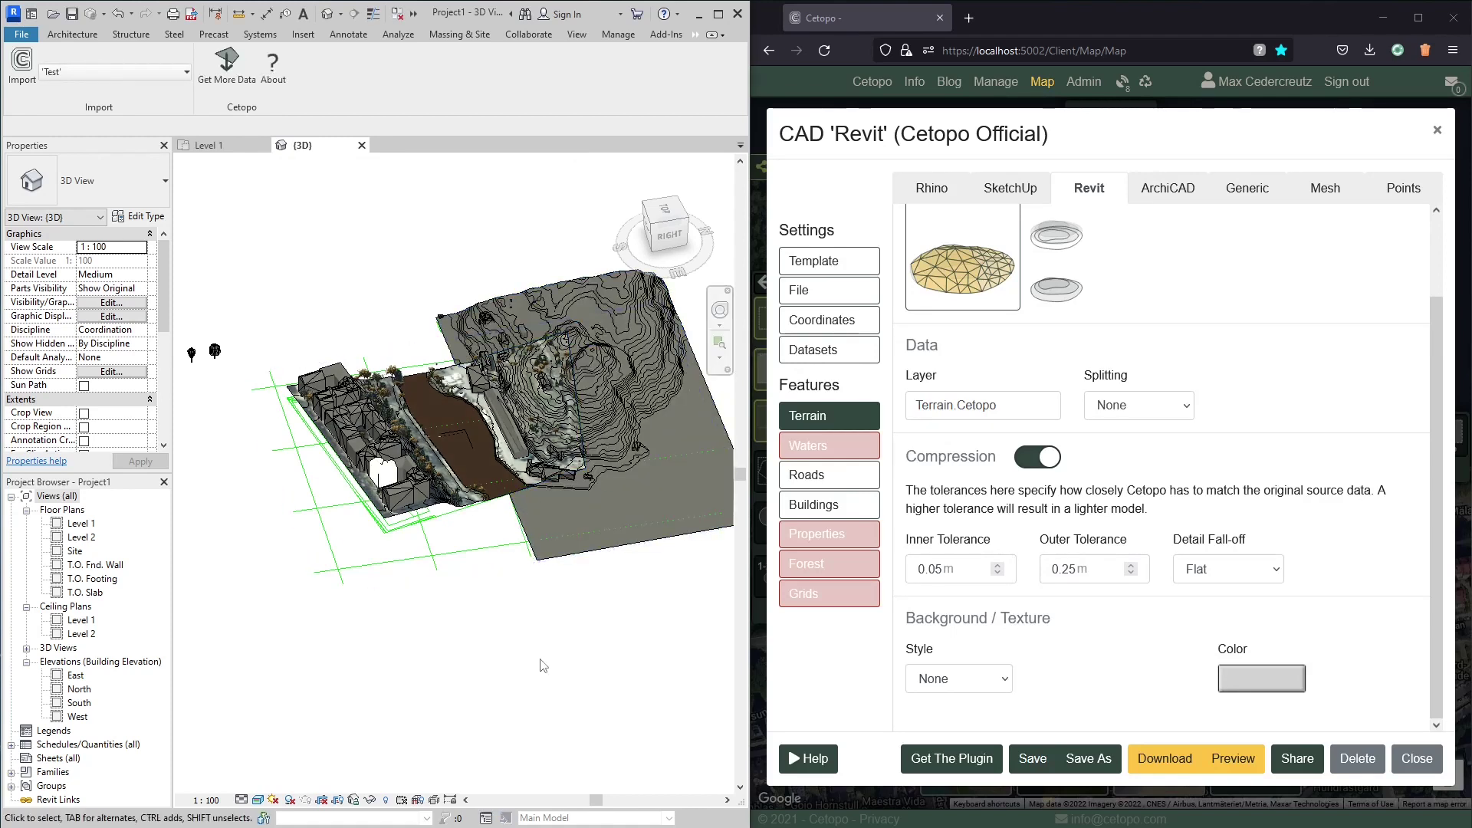
# - Inspect in the 3D view how the newly imported terrain lines up with the existing site model
pyautogui.scroll(3, 632, 578)
pyautogui.keyDown('shift'); pyautogui.moveTo(619, 540); pyautogui.dragTo(620, 612, button='middle'); pyautogui.keyUp('shift')
pyautogui.scroll(3, 547, 564)
pyautogui.scroll(-4, 548, 564)
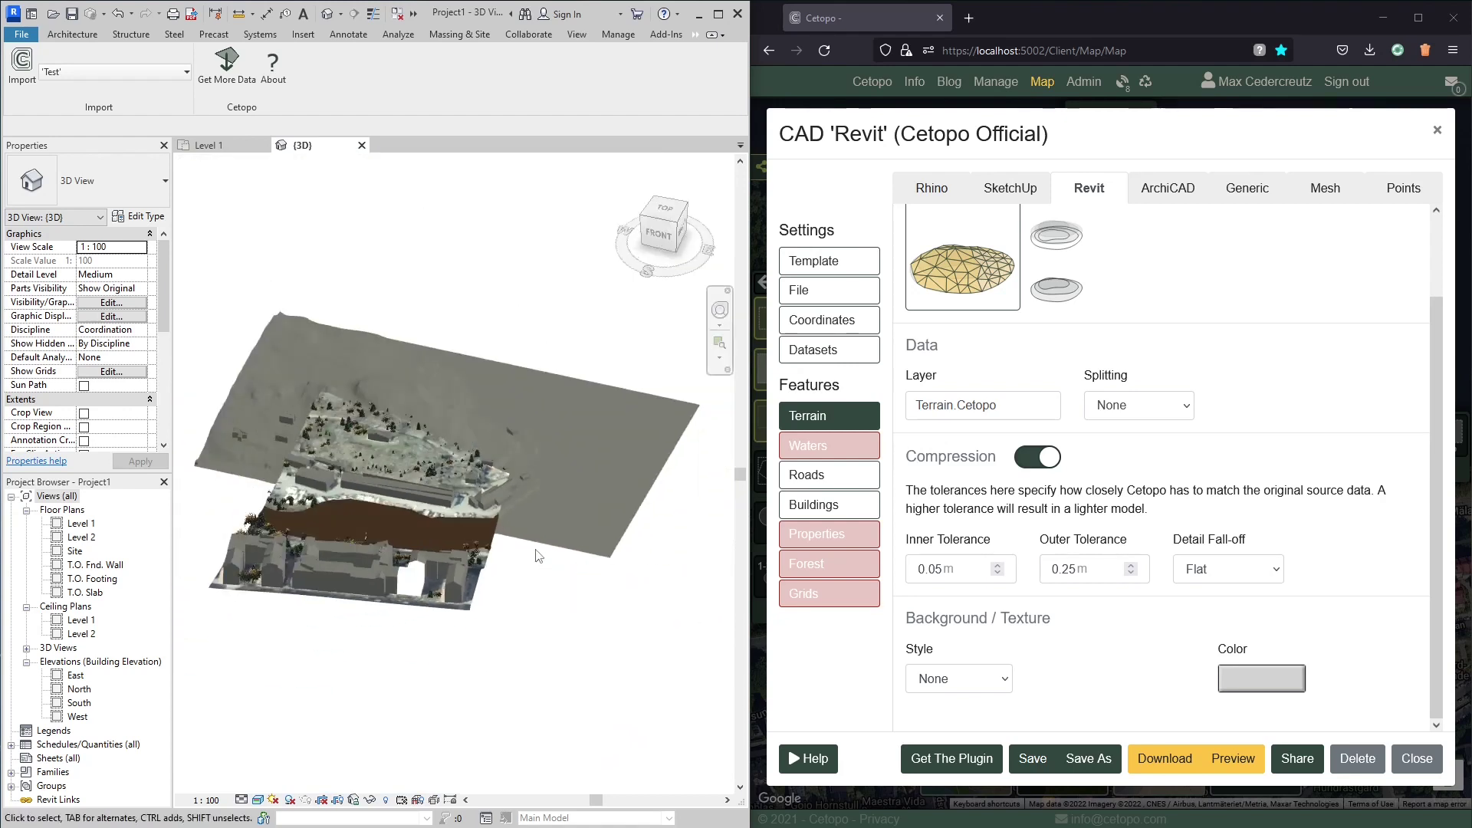
pyautogui.keyDown('shift'); pyautogui.moveTo(535, 520); pyautogui.dragTo(521, 358, button='middle'); pyautogui.keyUp('shift')
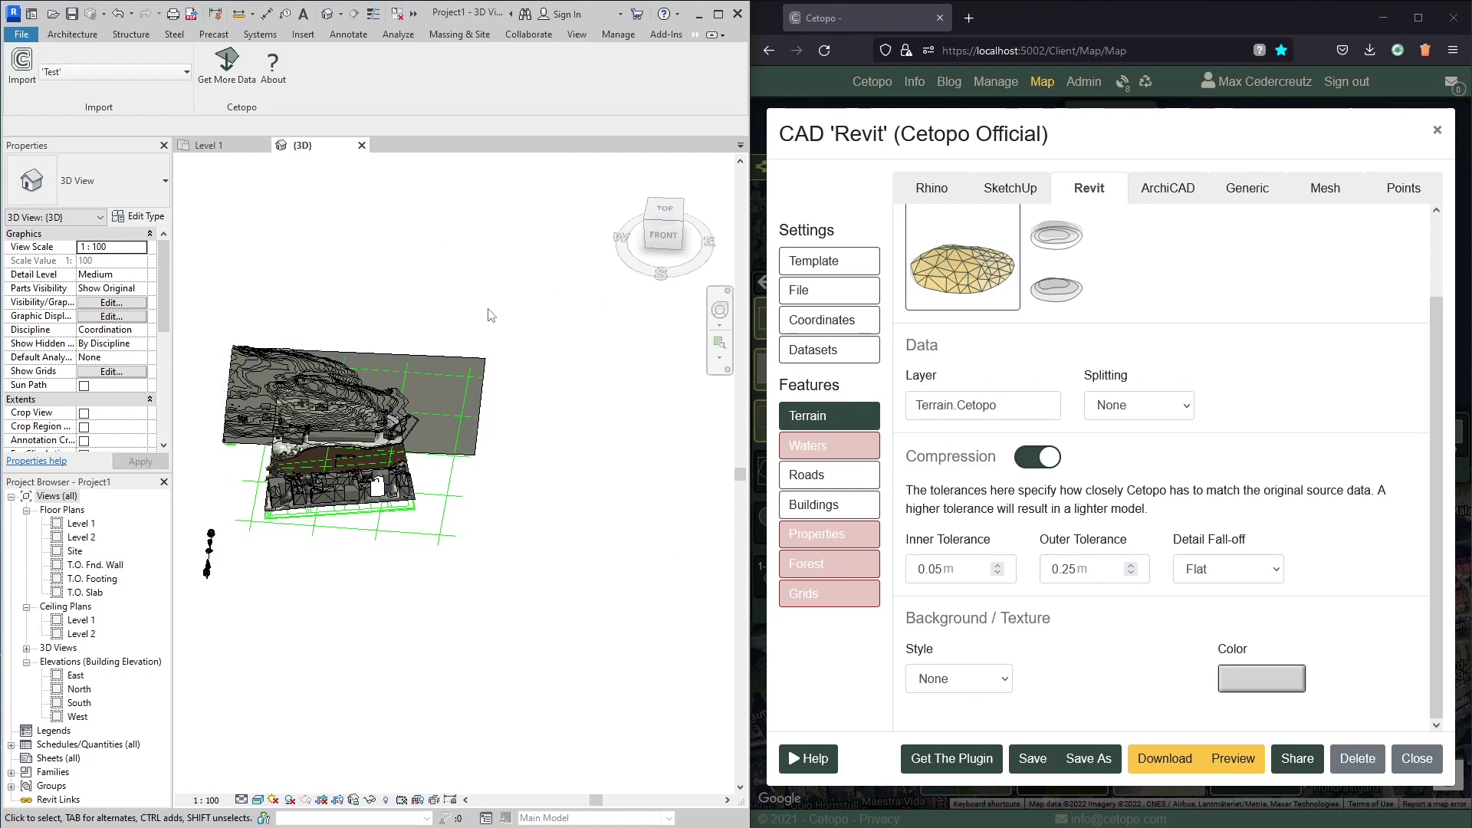
pyautogui.scroll(5, 301, 262)
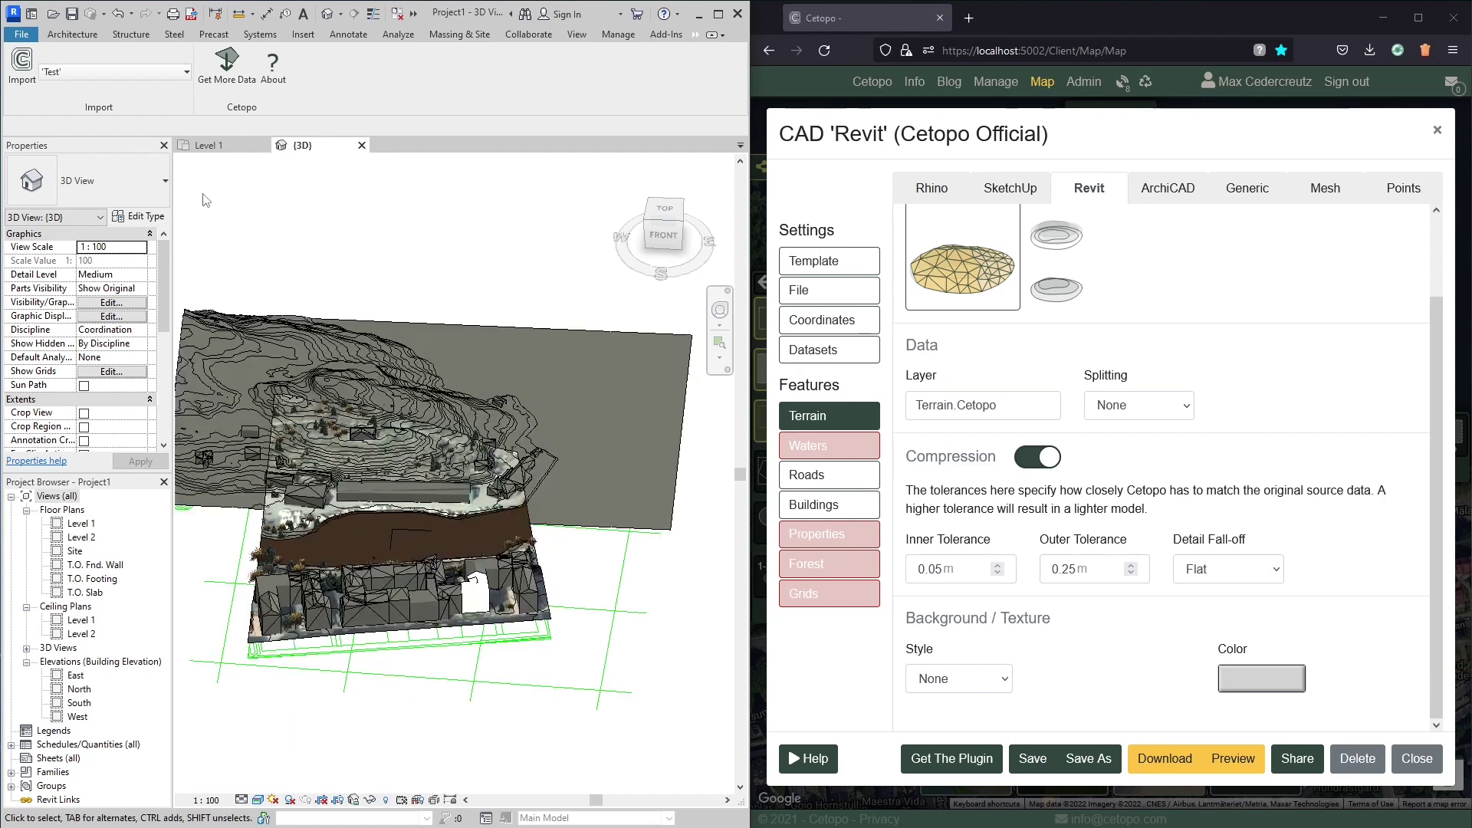
# - Check the tree family options available for the Cetopo import in Revit, and close the Cetopo CAD export settings
pyautogui.click(185, 69)
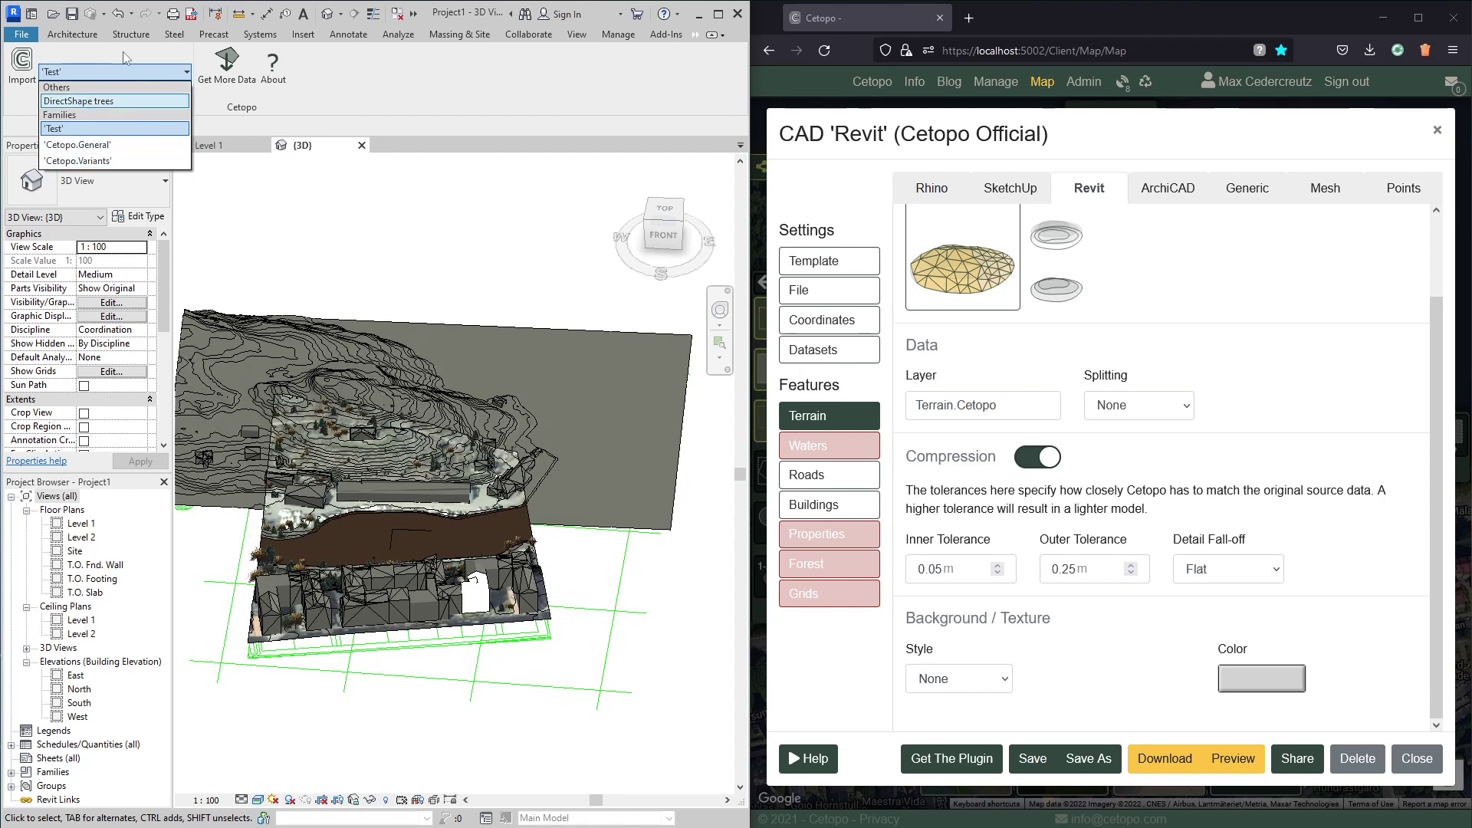
pyautogui.click(168, 56)
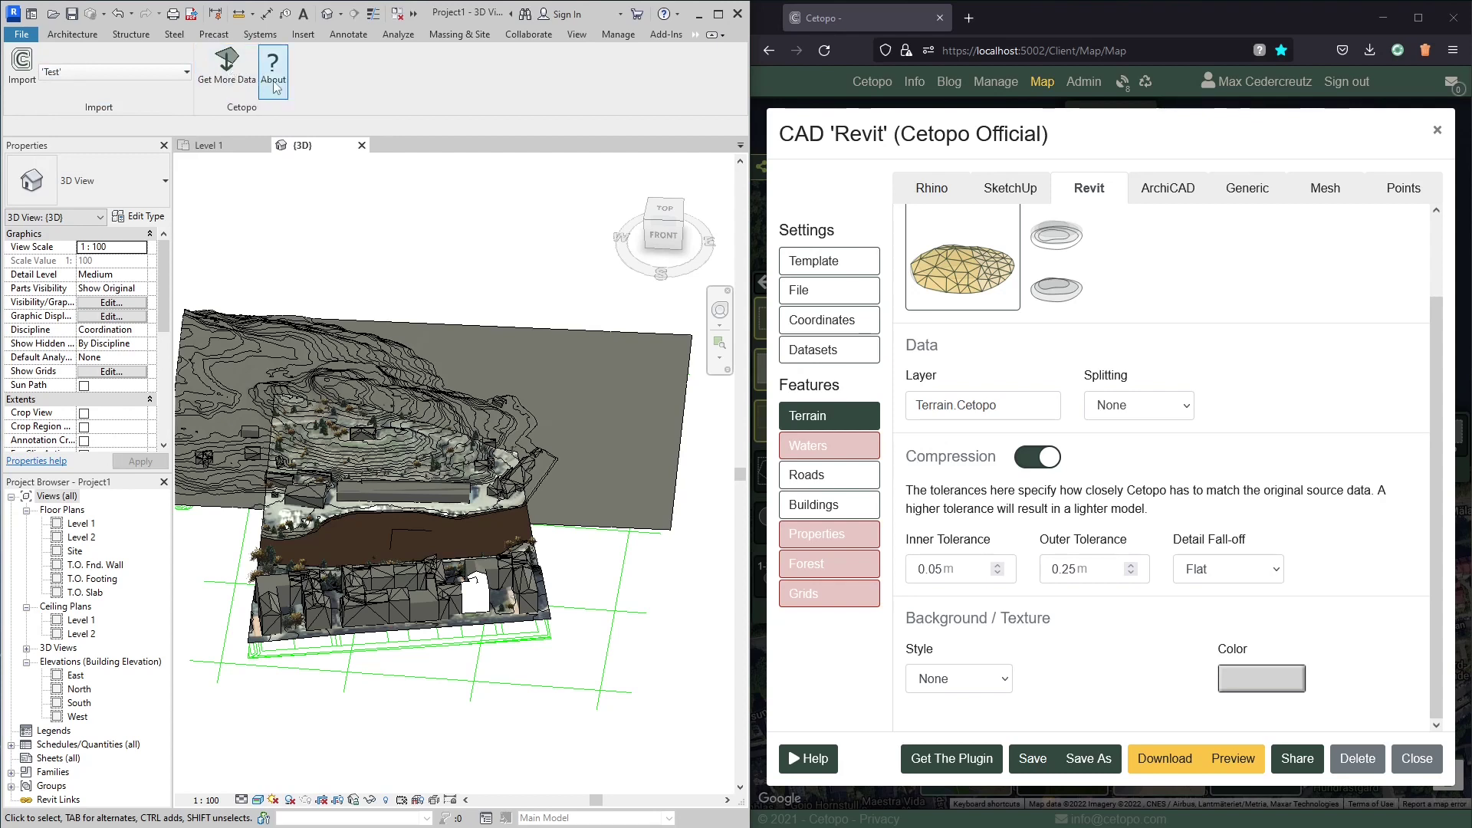
pyautogui.click(1418, 759)
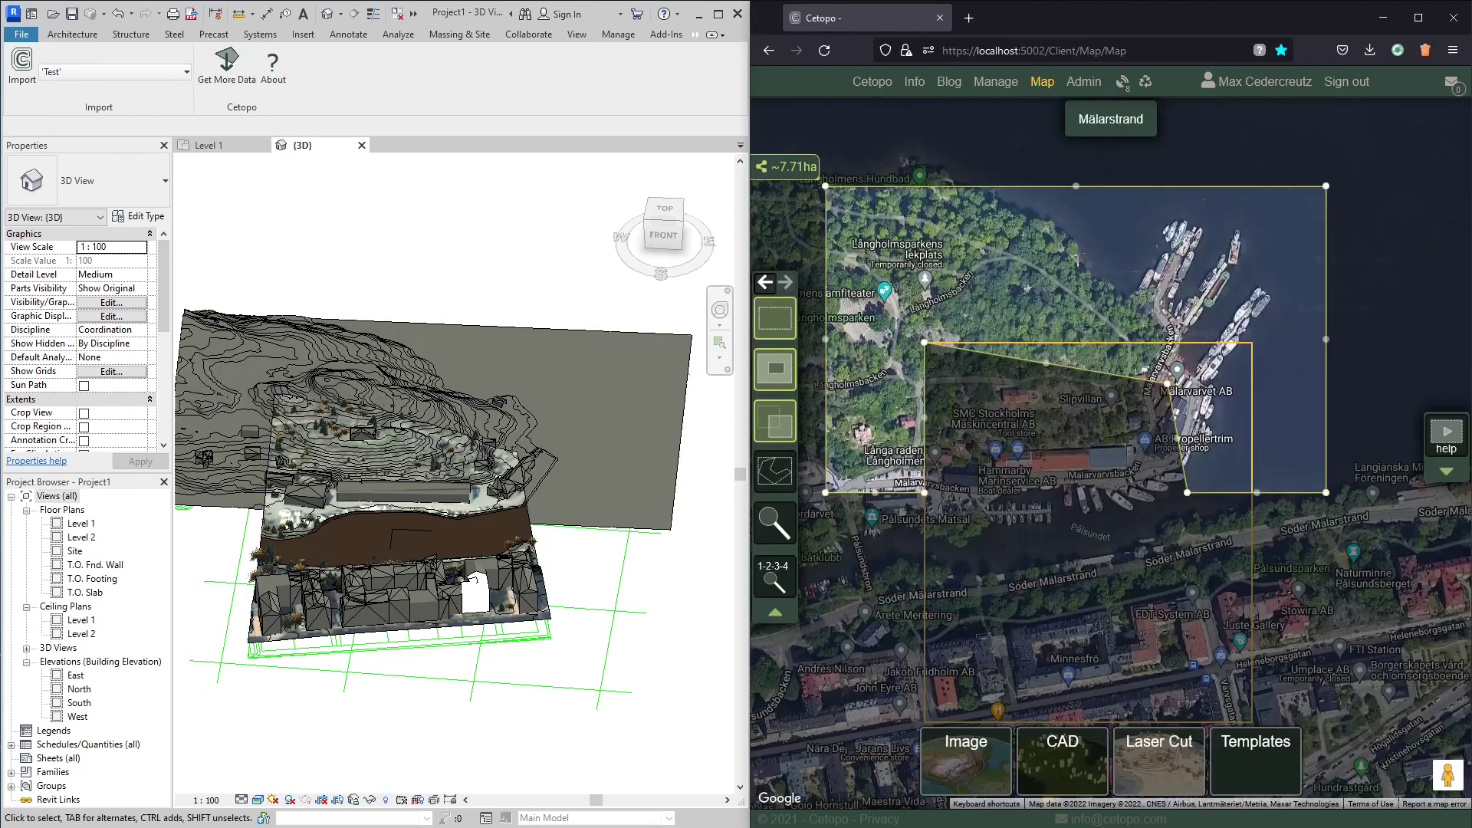